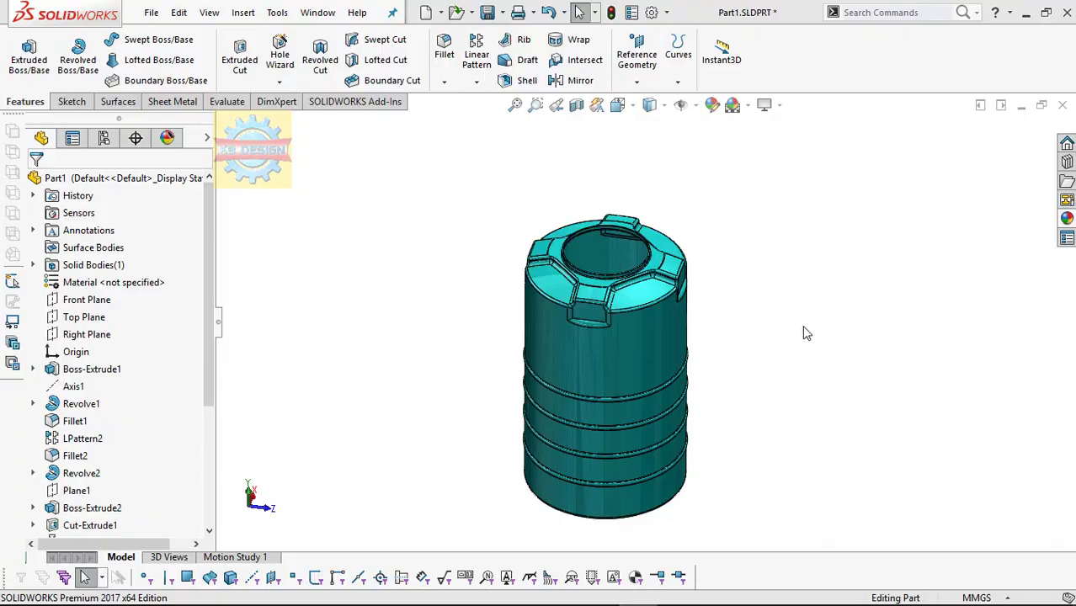
Step: Orbit the finished tank to view it from another angle
mouse_move(802, 333)
middle_mouse_down()
mouse_move(782, 334)
mouse_move(829, 295)
mouse_move(896, 380)
mouse_move(875, 412)
mouse_move(853, 372)
mouse_move(946, 315)
mouse_move(946, 342)
mouse_move(819, 358)
mouse_move(737, 414)
mouse_move(784, 484)
mouse_move(794, 481)
mouse_move(797, 435)
middle_mouse_up()
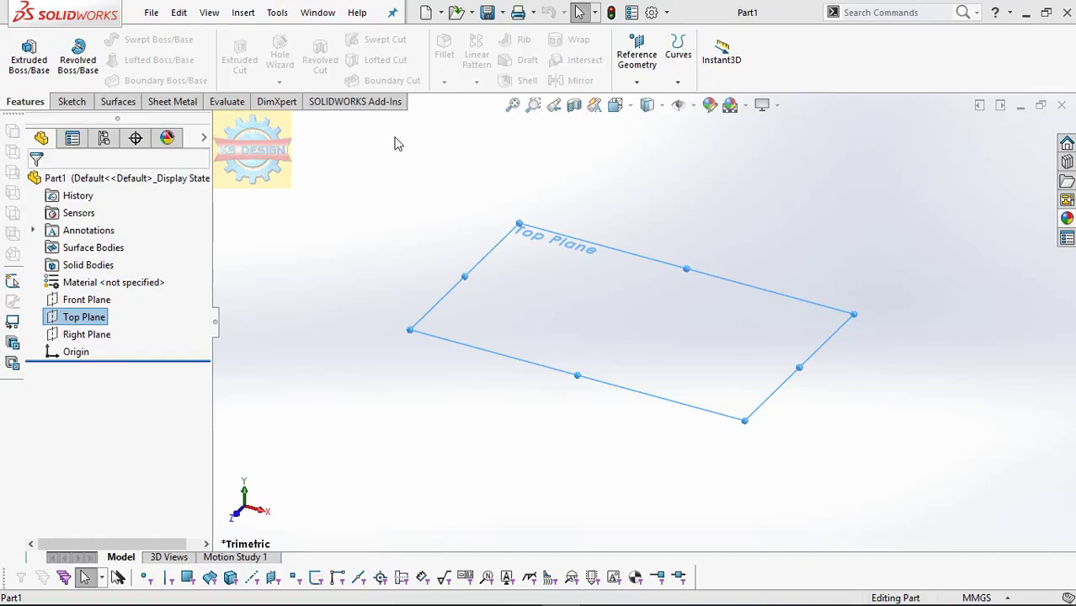
Step: Sketch a 565 mm diameter circle centred on the origin on the Top Plane
left_click(241, 134)
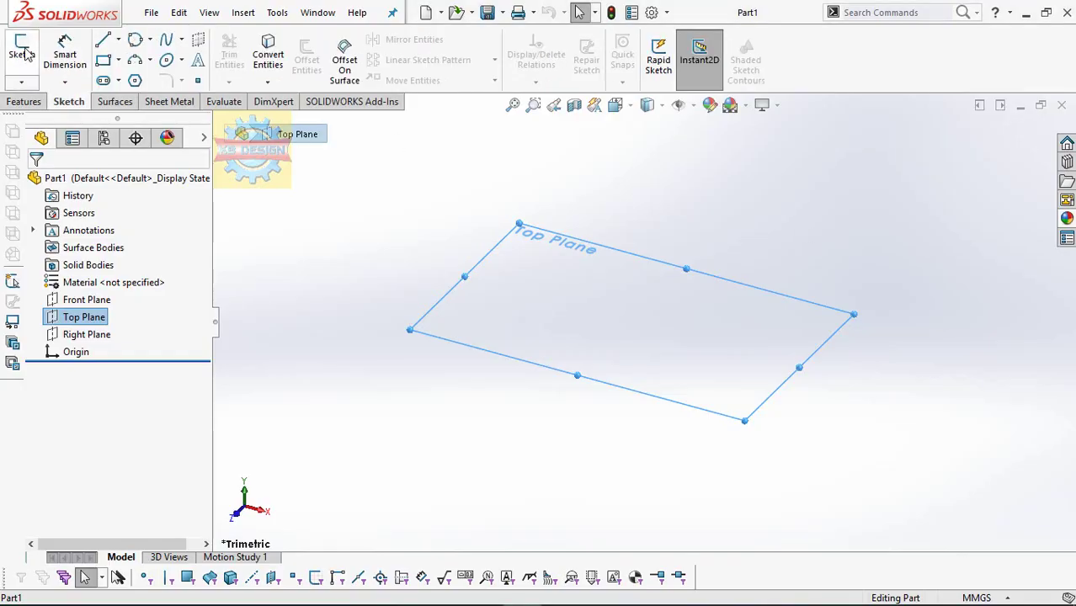
left_click(135, 40)
left_click(631, 321)
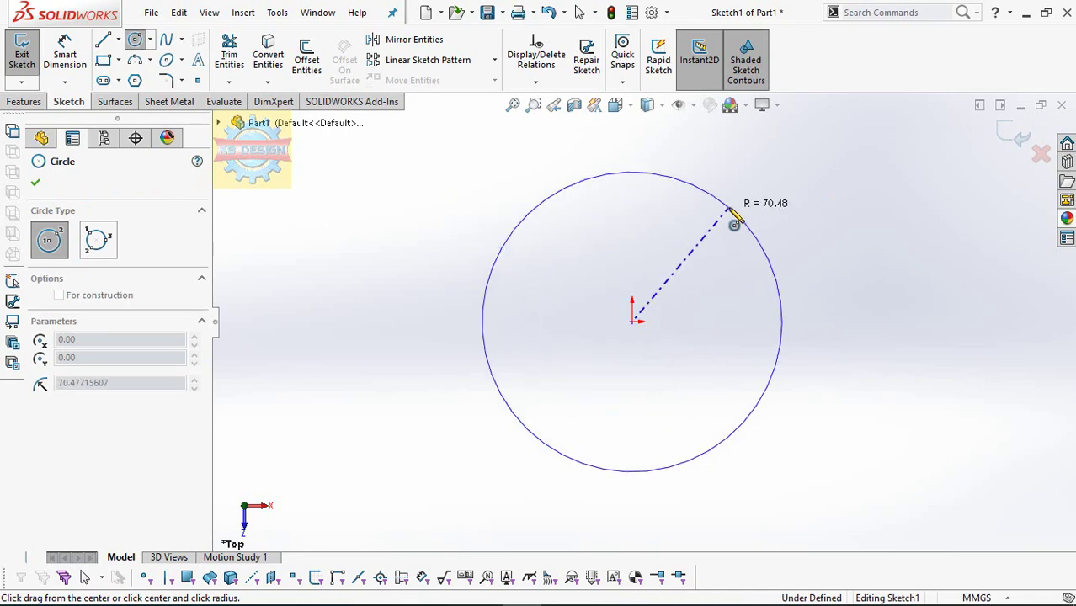
left_click(737, 216)
key("Escape")
left_click(576, 230)
type("565")
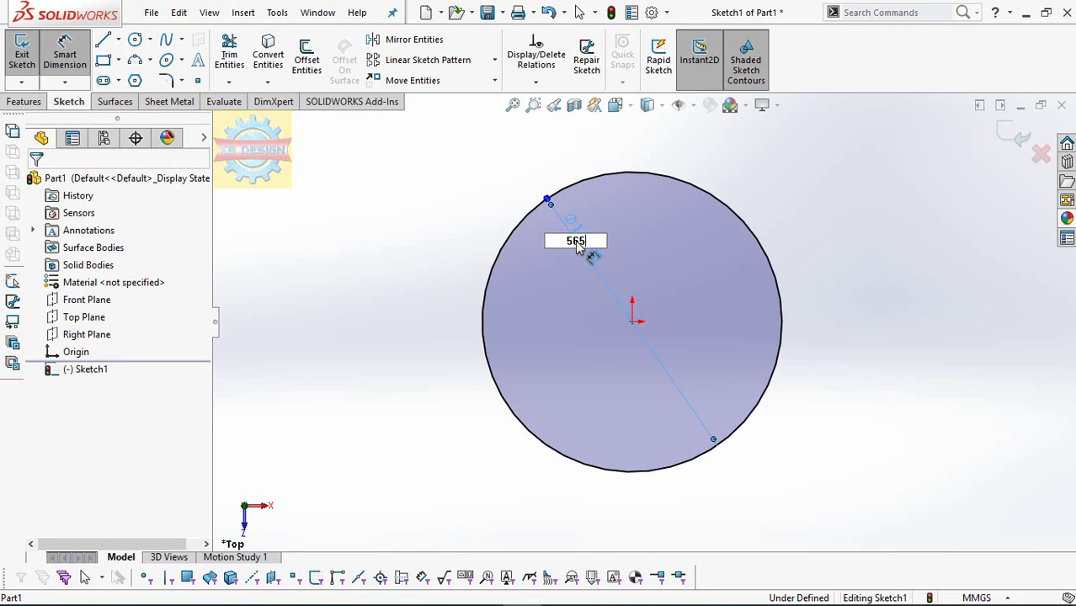
key("Return")
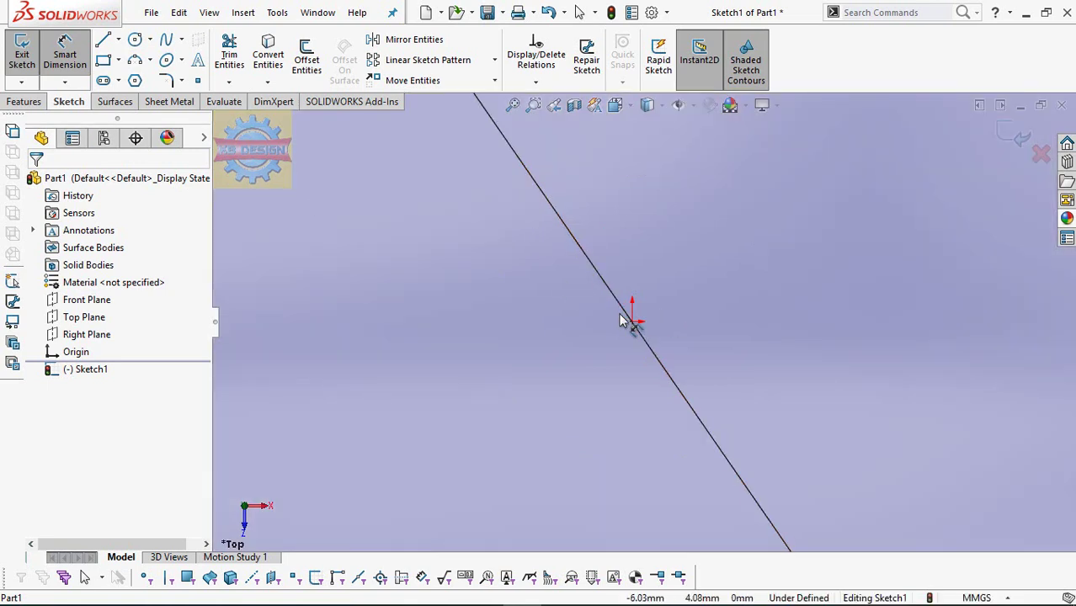
key("Escape")
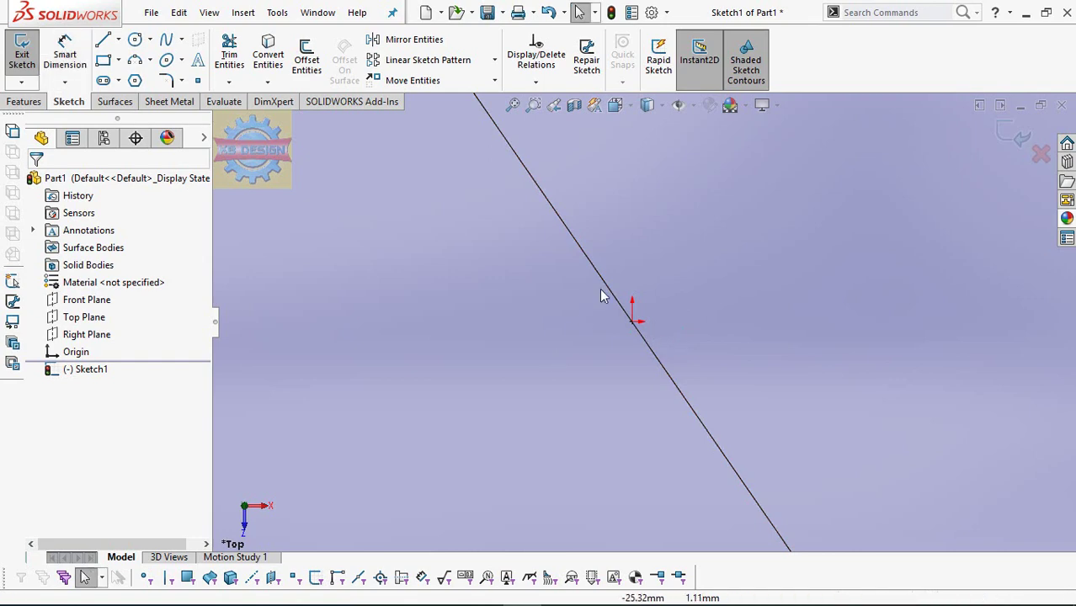
left_click(626, 286)
key("f")
key("Escape")
Step: Extrude the circle 885 mm into a solid cylinder
scroll(624, 286, "up", 2)
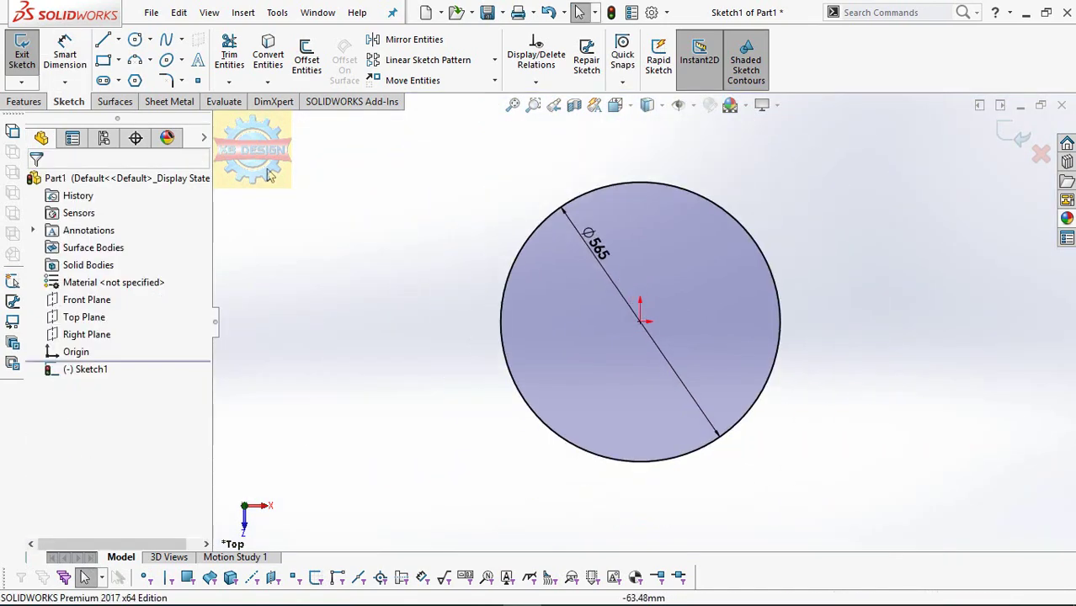
left_click(25, 101)
left_click(28, 59)
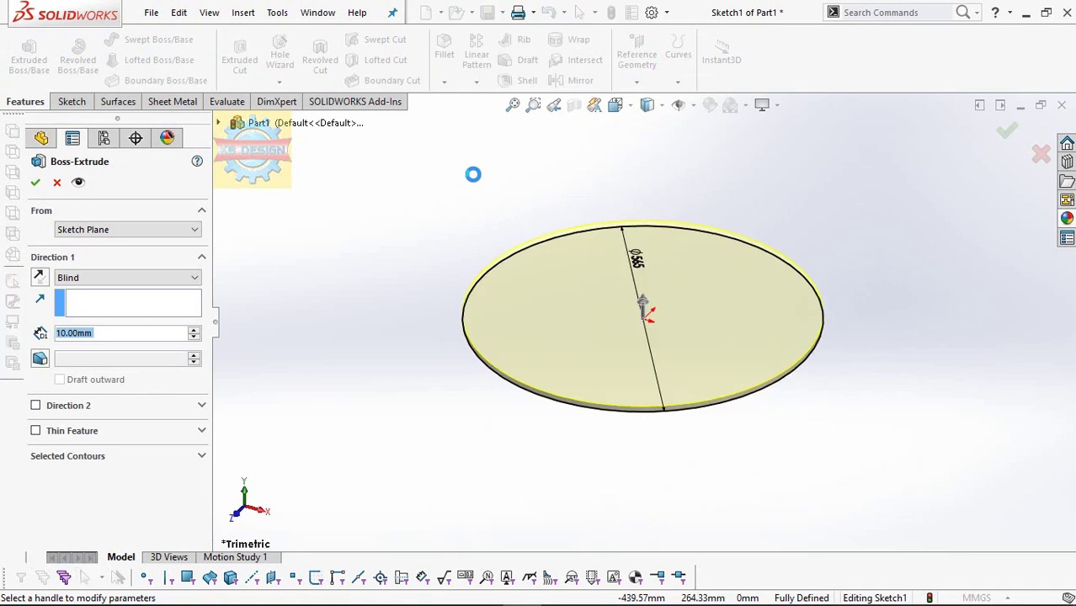
type("885")
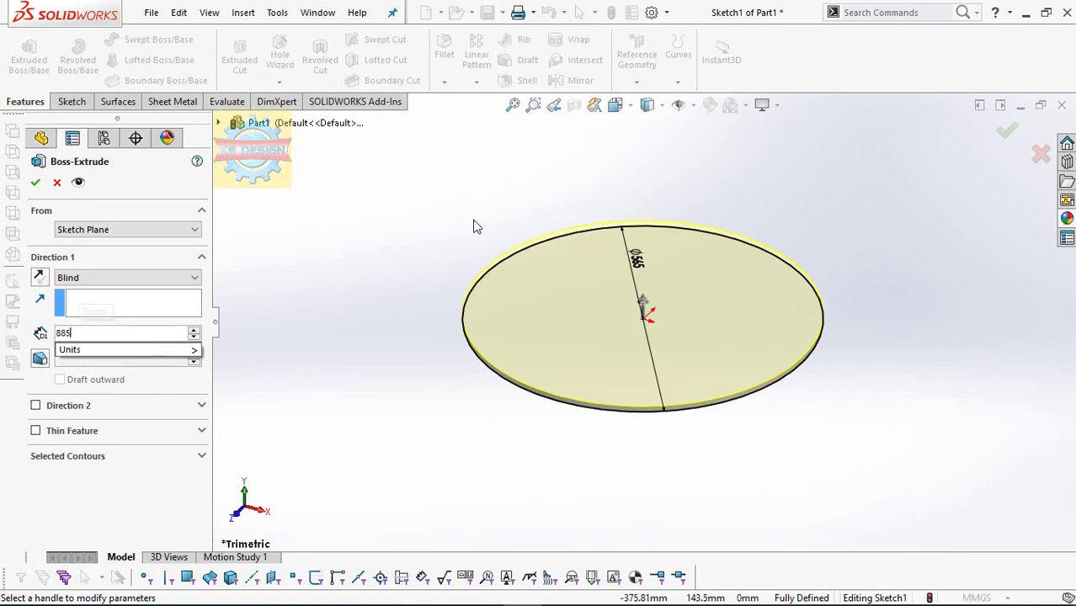
key("Return")
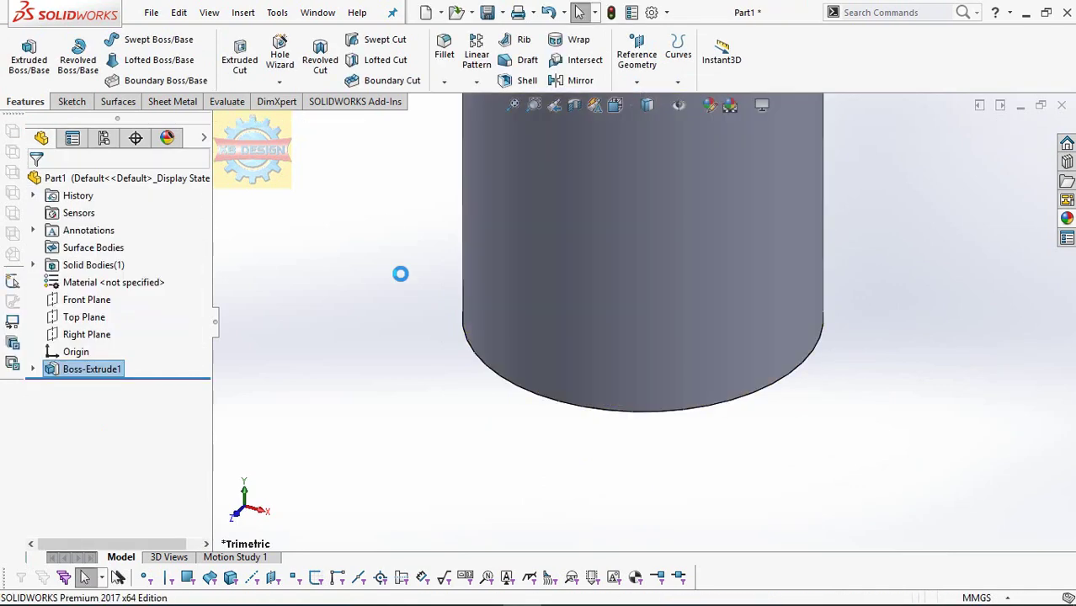
Step: Draw a small circle near the cylinder's left edge on a Front Plane sketch
left_click(81, 305)
left_click(163, 283)
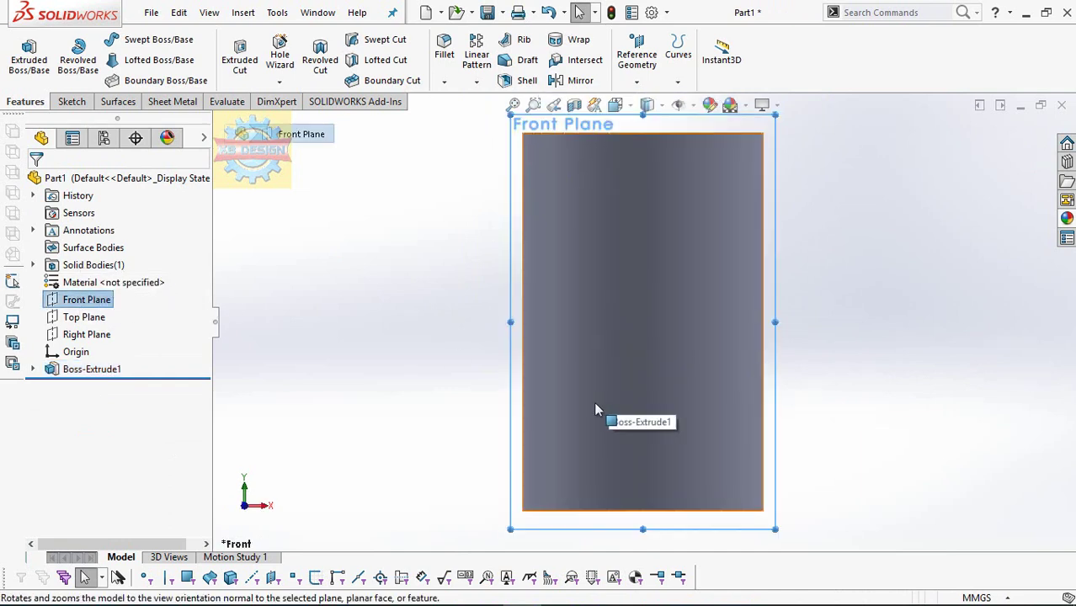
left_click(72, 102)
left_click(22, 54)
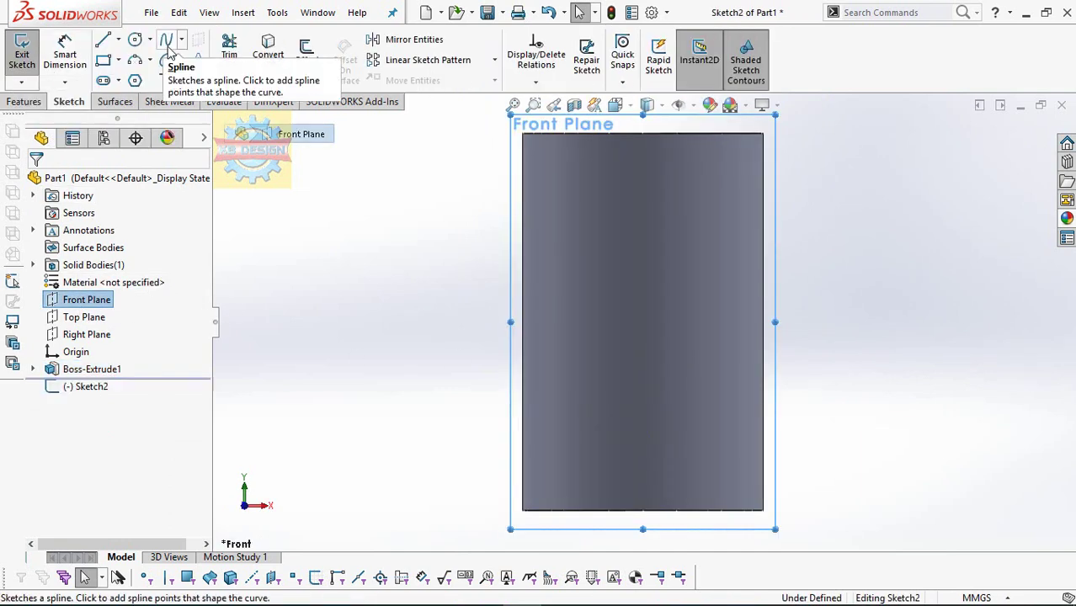
left_click(134, 40)
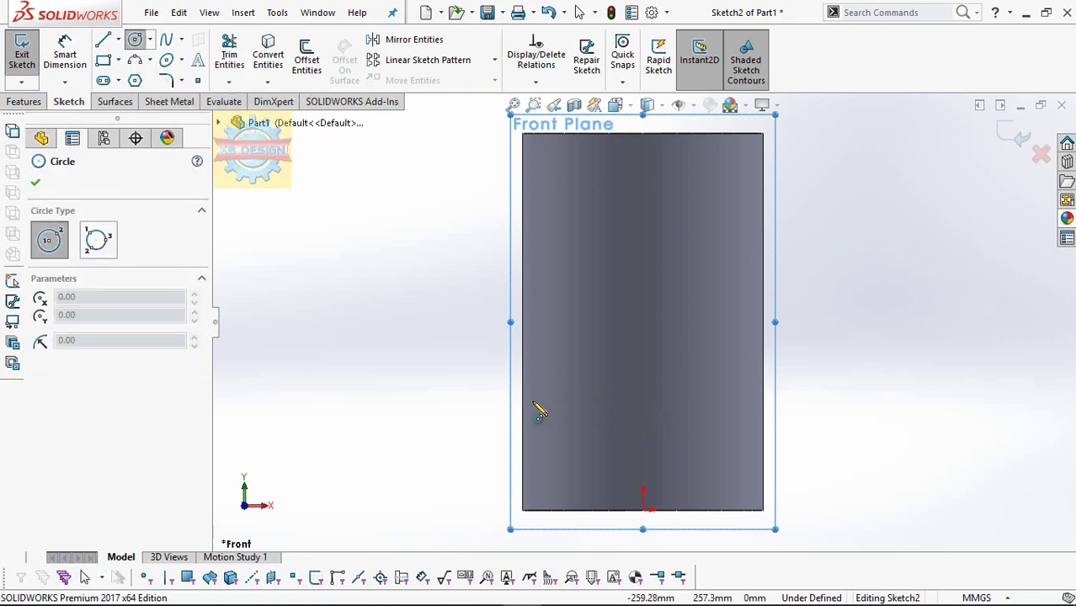
left_click(532, 407)
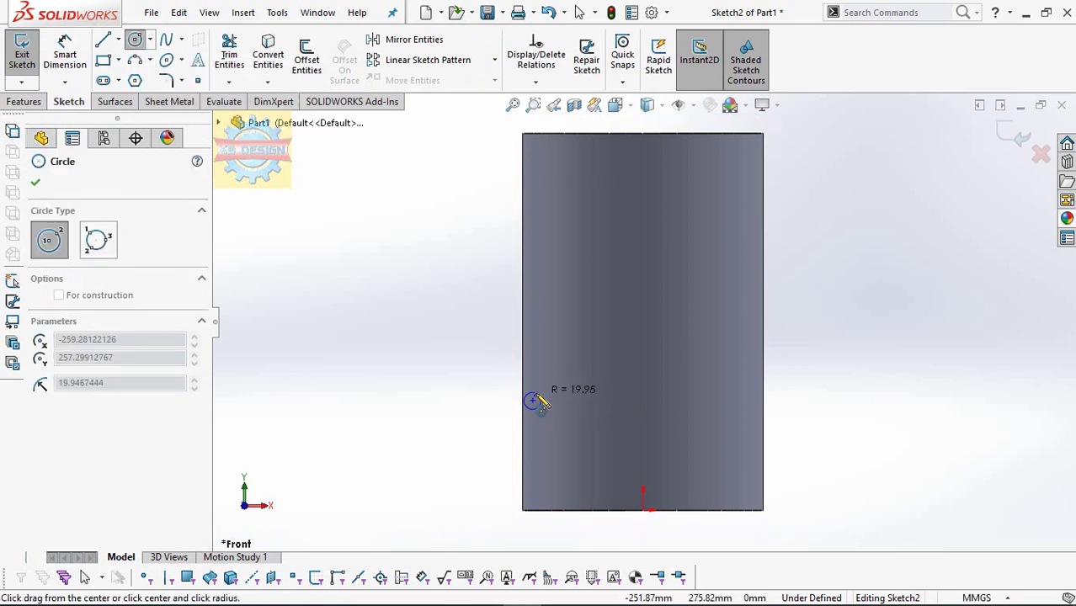
left_click(543, 404)
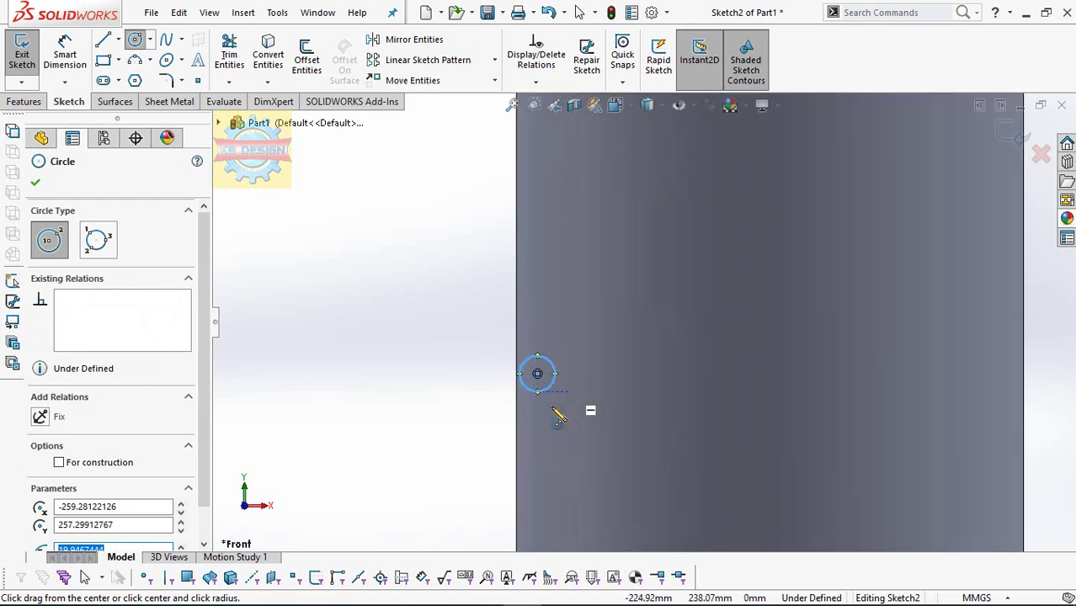
Step: Dimension the circle to 20 mm diameter, centred 150 mm above the cylinder bottom
left_click(80, 66)
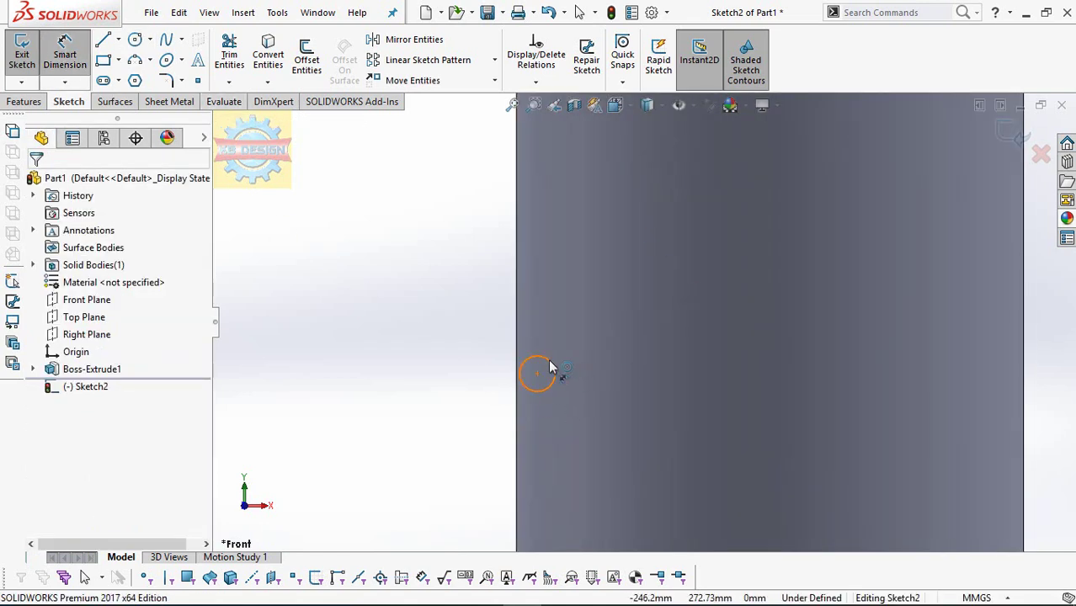
left_click(552, 368)
left_click(591, 352)
type("20")
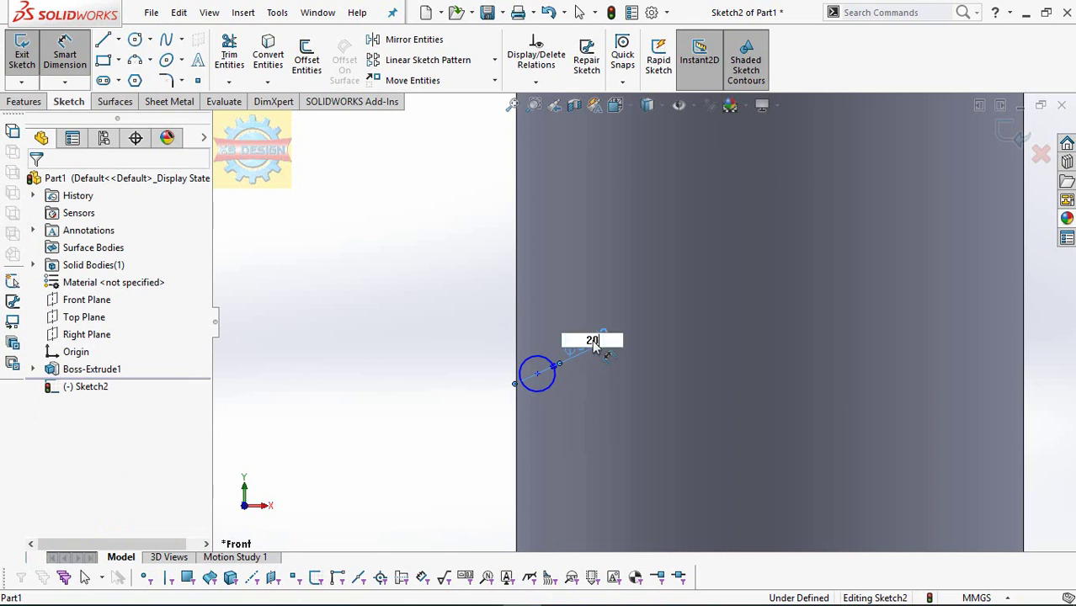
key("Return")
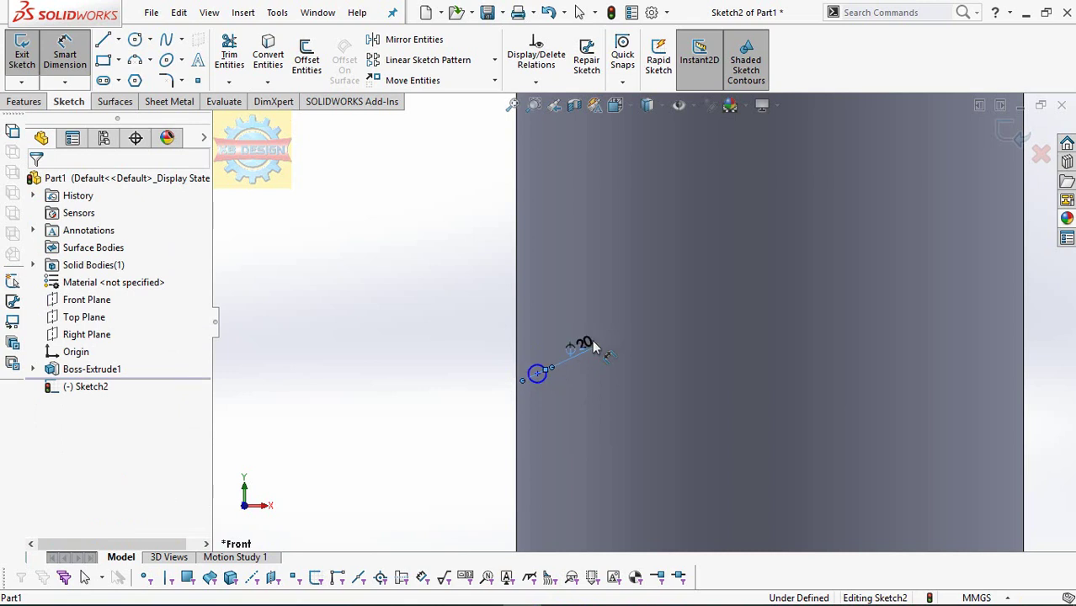
left_click(538, 375)
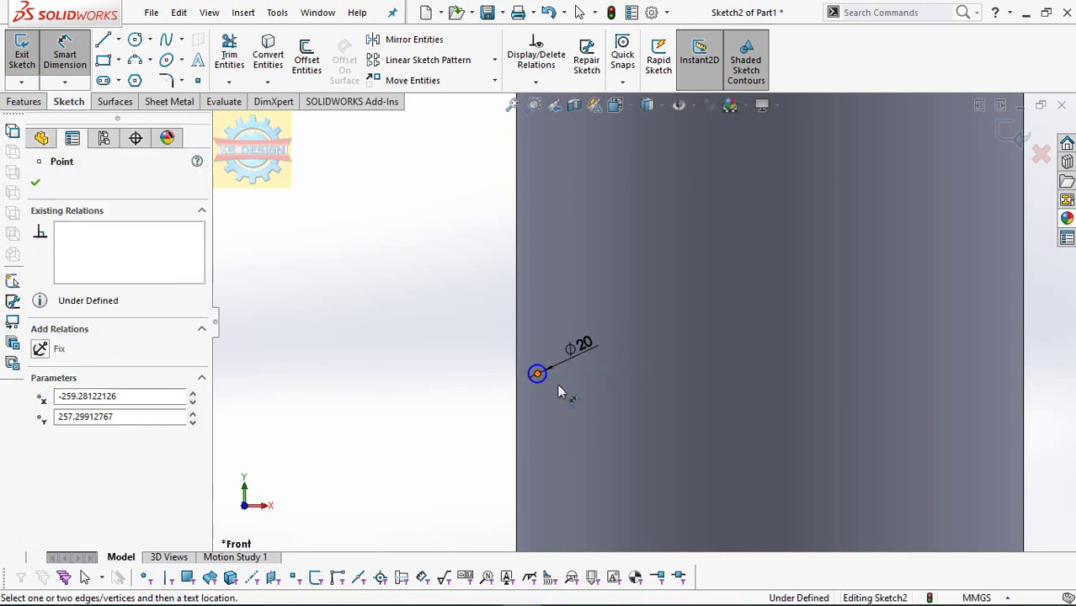
key("z")
left_click(601, 435)
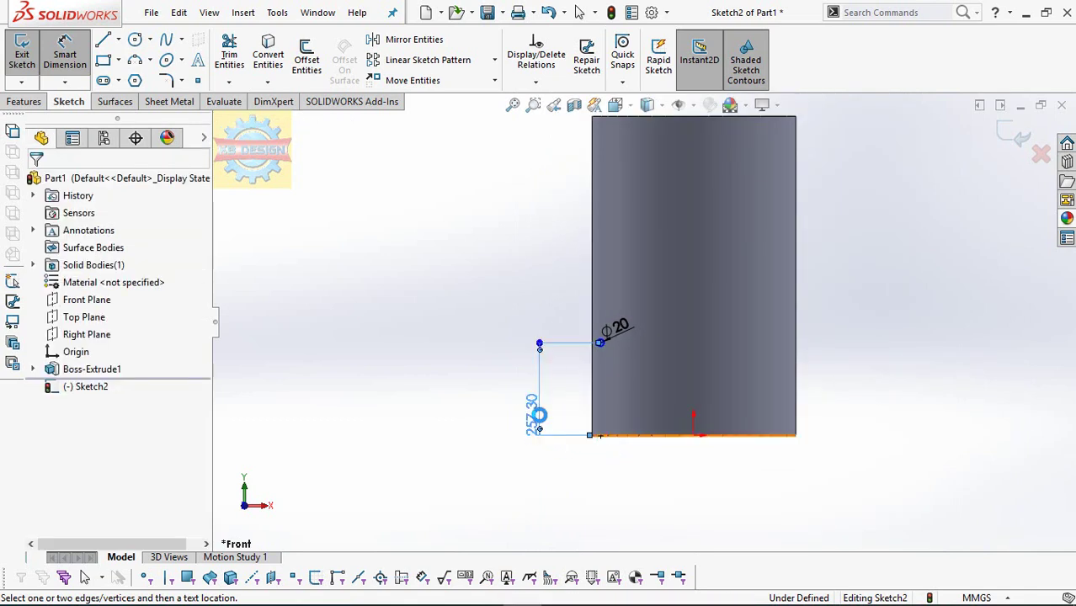
left_click(539, 415)
type("150")
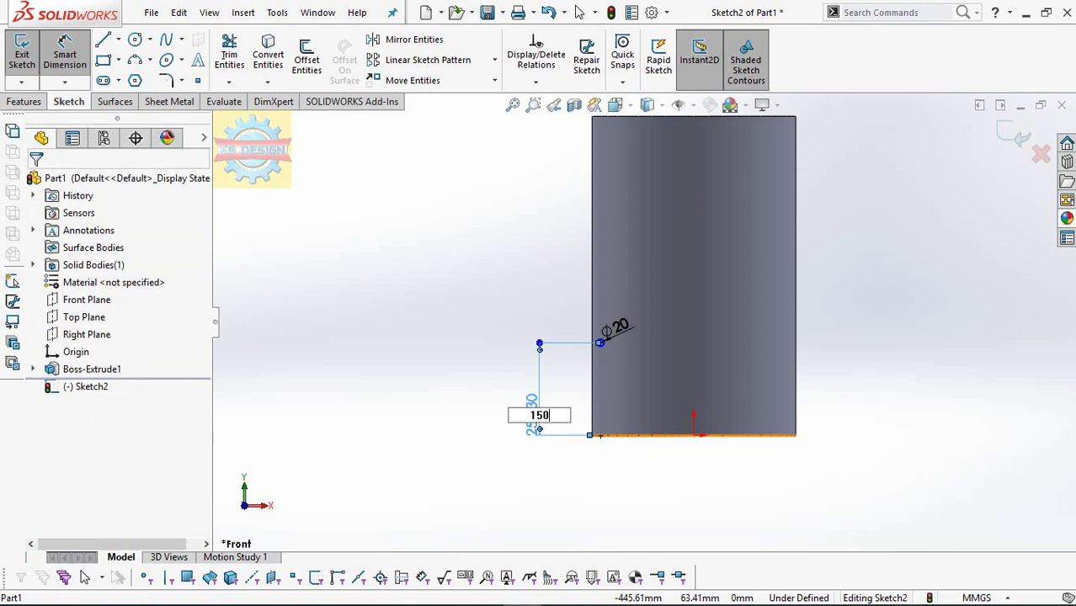
key("Return")
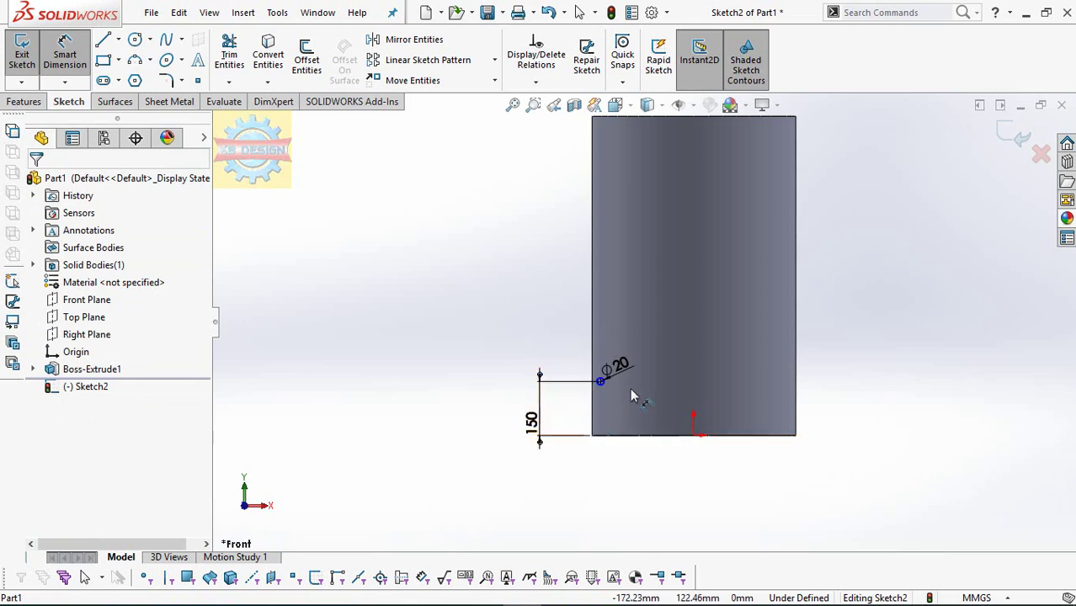
key("Escape")
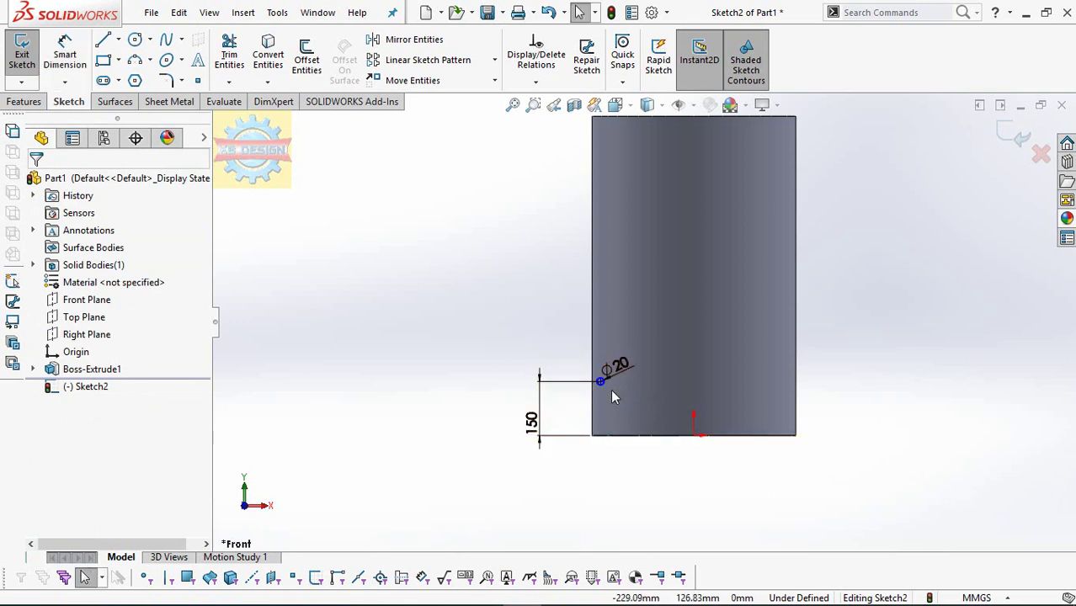
Step: Locate the circle centre 5 mm from the cylinder's side edge
left_click(612, 394)
scroll(613, 389, "down", 2)
scroll(612, 383, "down", 3)
key("Escape")
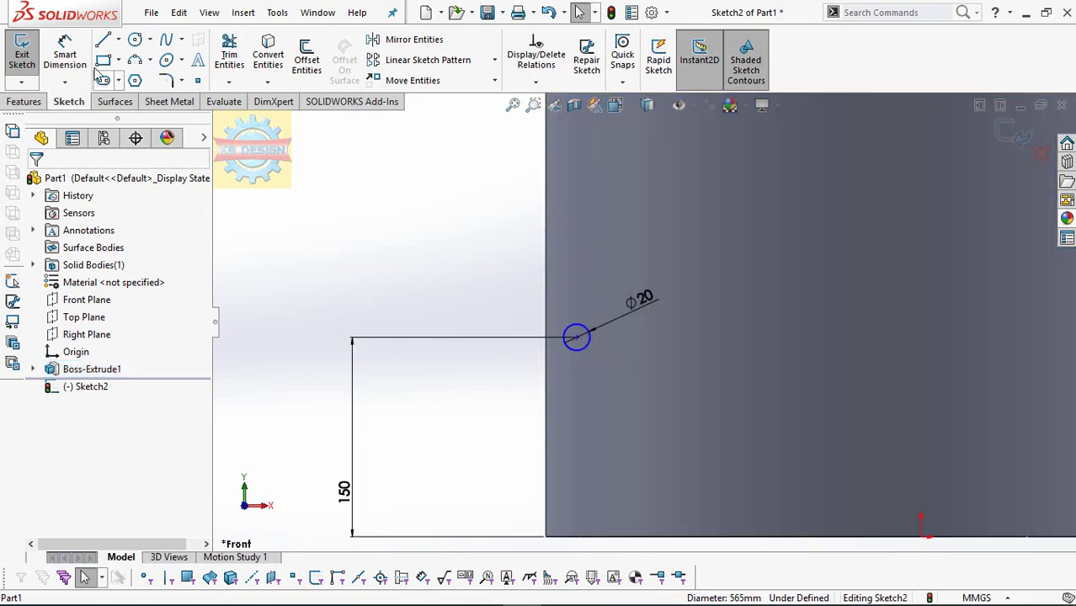
key("d")
left_click(576, 337)
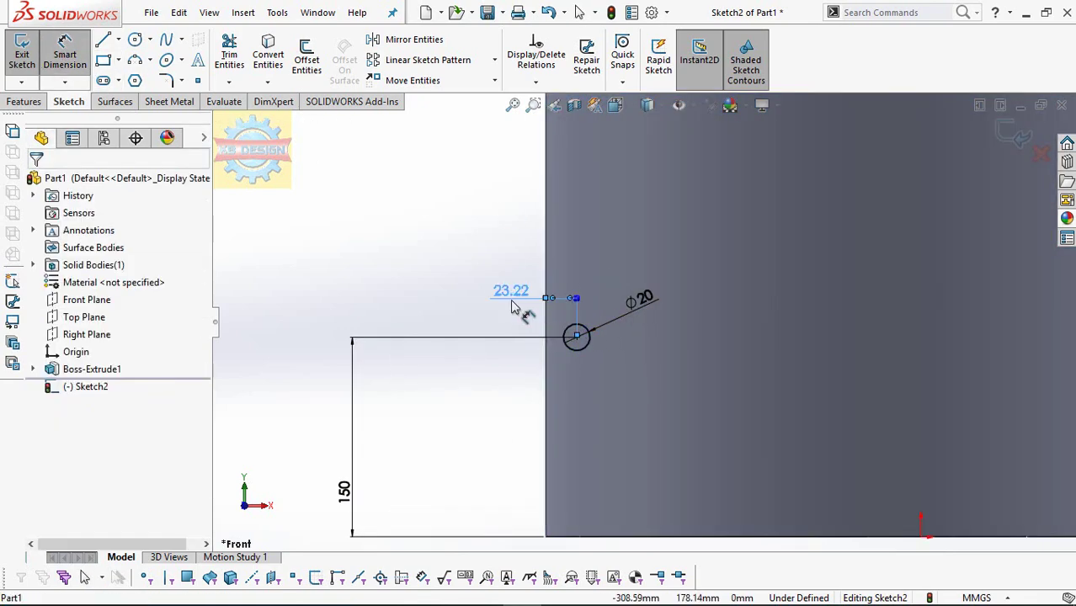
left_click(511, 300)
type("5")
key("Return")
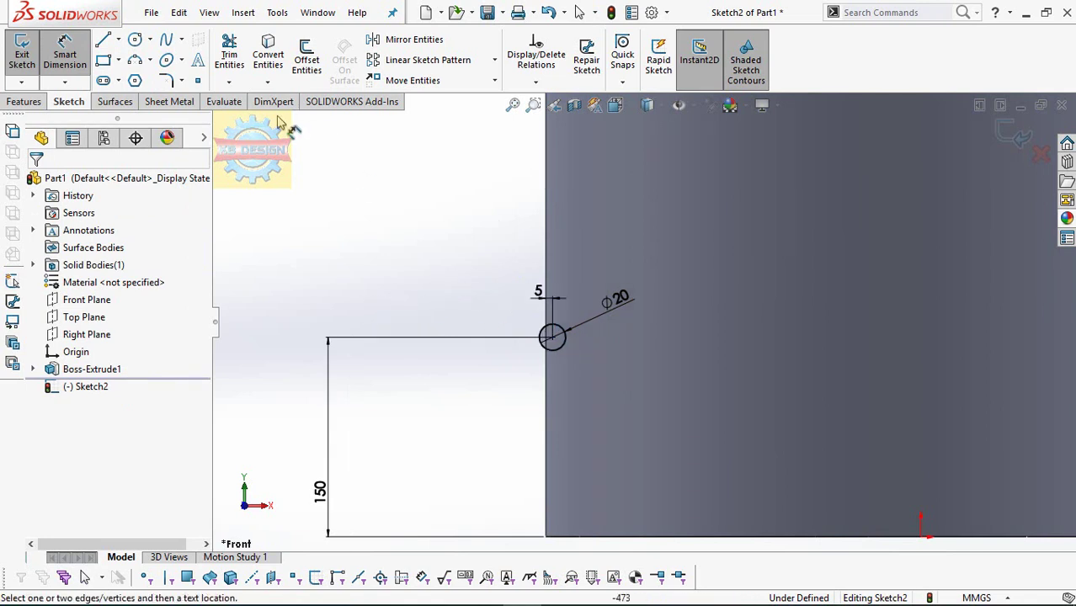
key("z")
key("z")
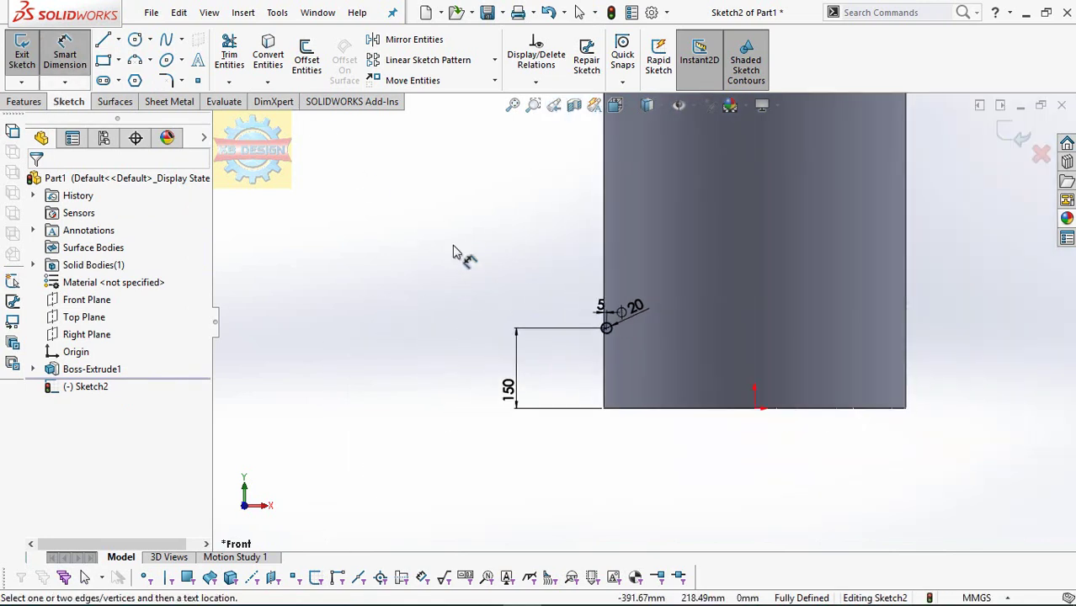
left_click(12, 101)
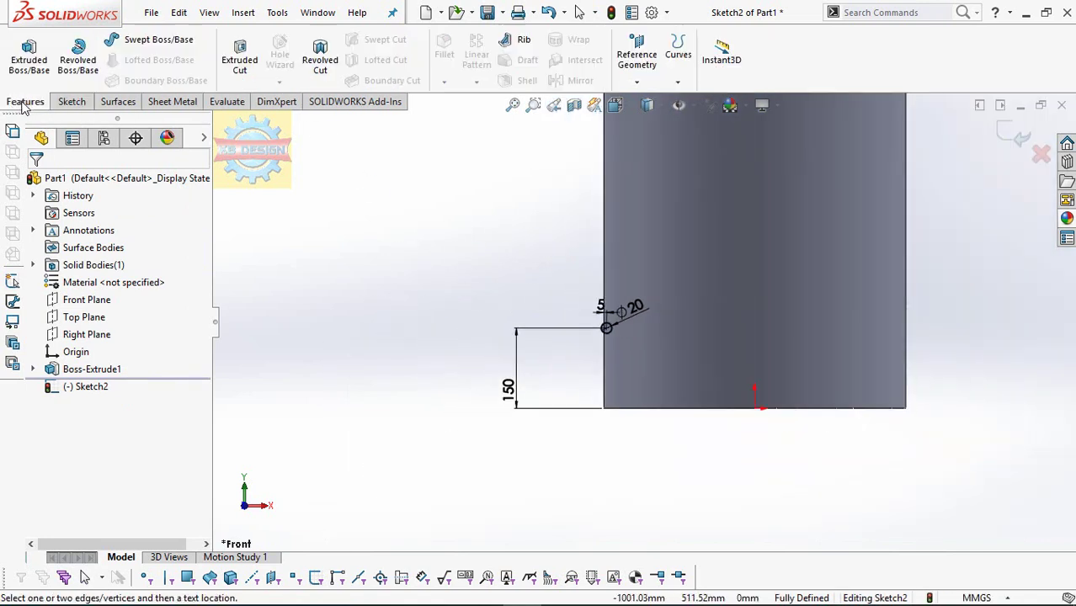
Step: Cancel the first revolve, exit Sketch2, and create Axis1 from the cylinder face
left_click(79, 67)
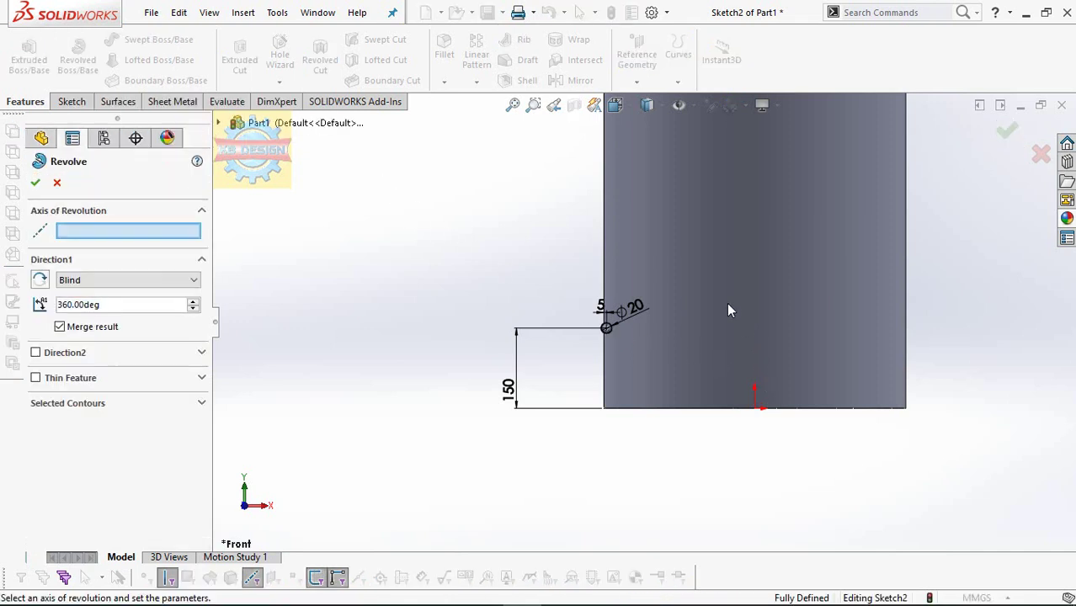
left_click(57, 185)
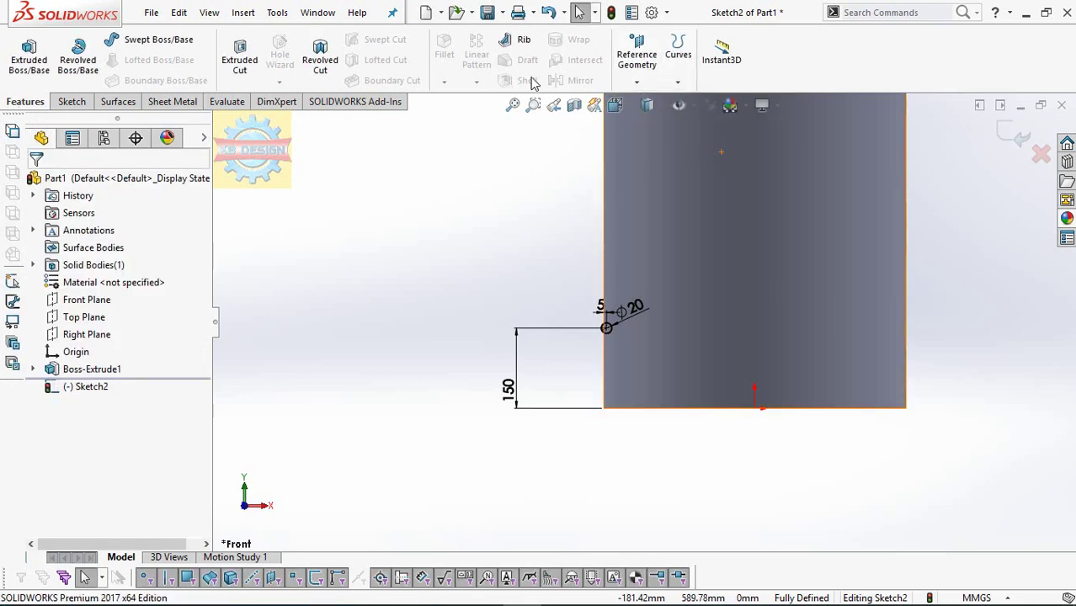
left_click(636, 81)
left_click(673, 83)
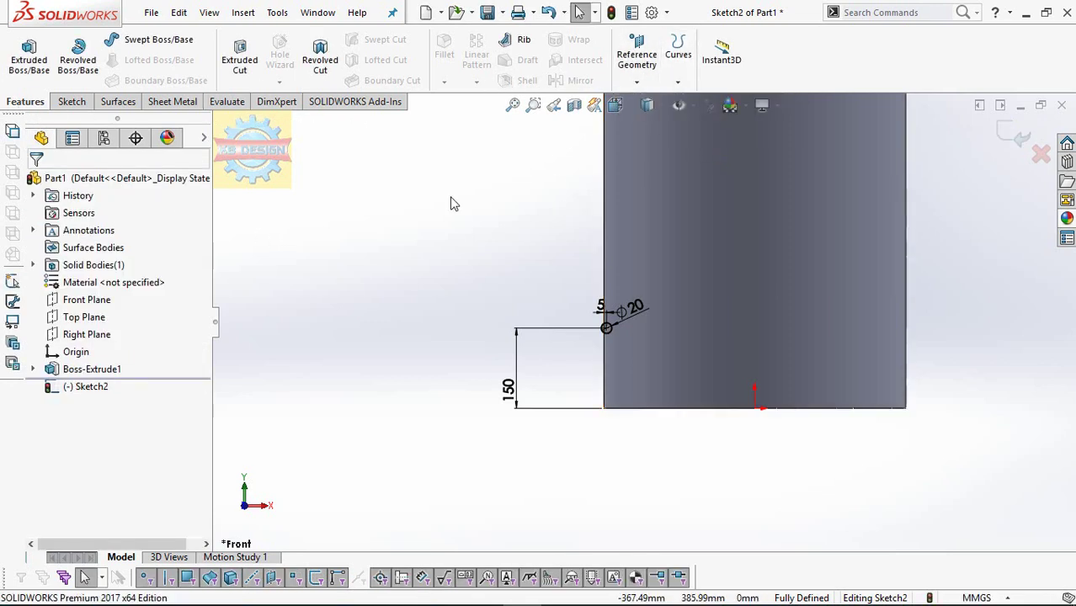
left_click(71, 101)
left_click(22, 54)
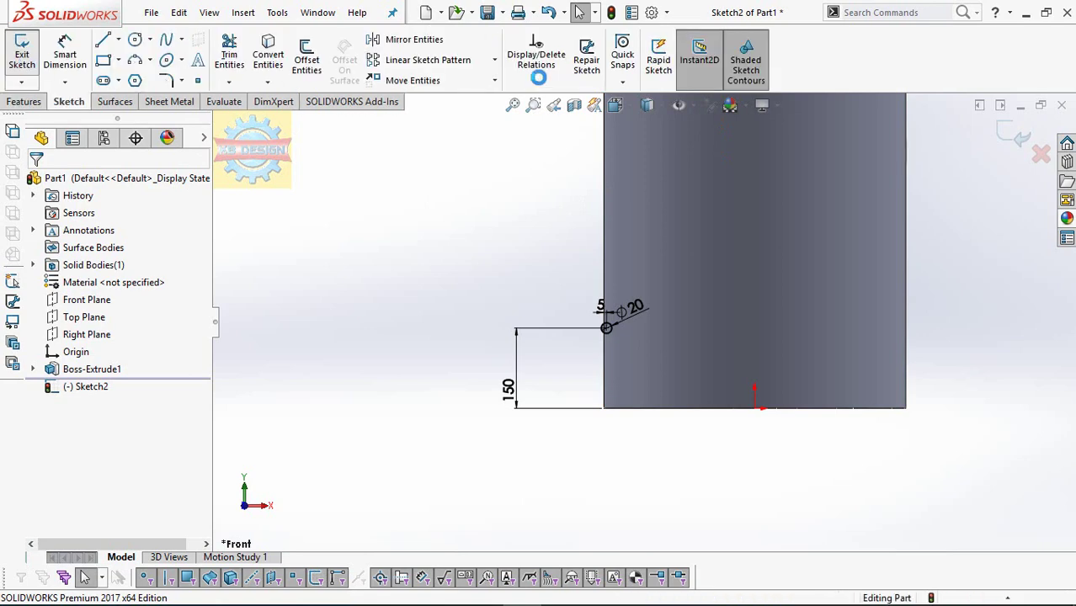
left_click(636, 81)
left_click(647, 119)
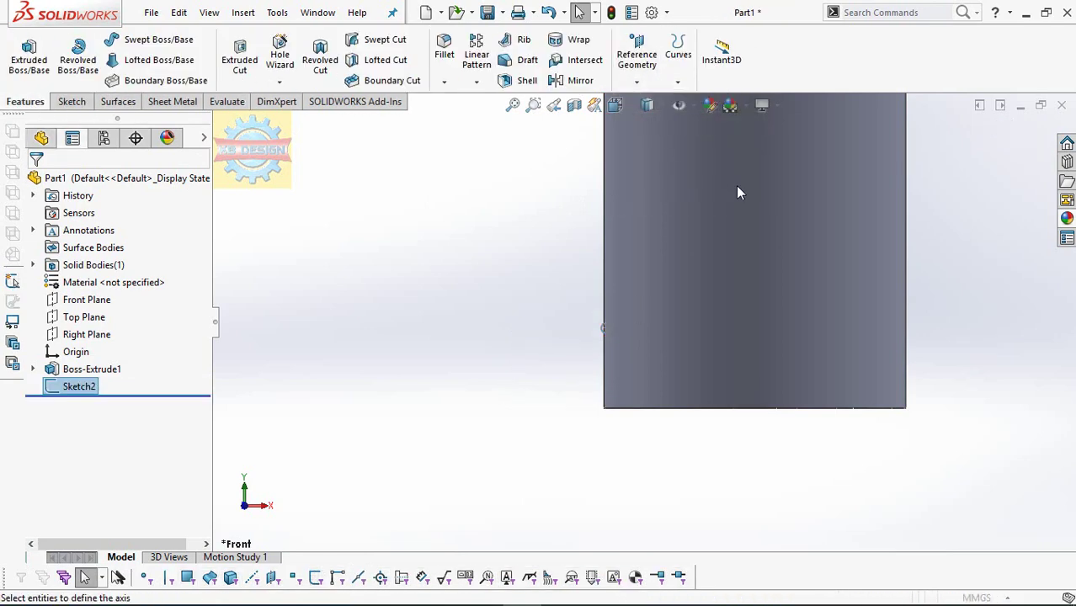
left_click(736, 185)
left_click(36, 183)
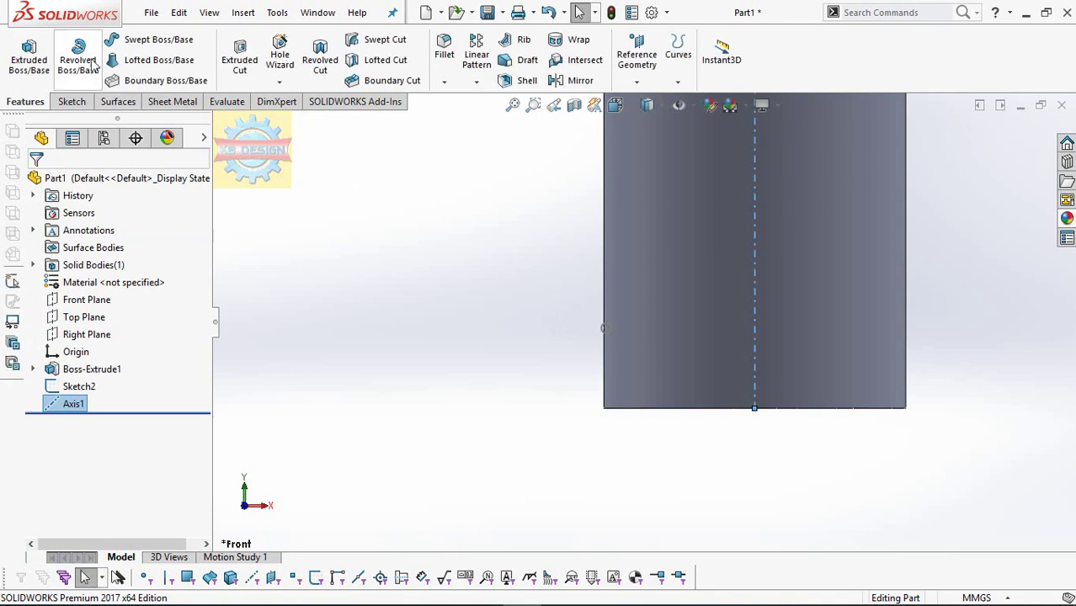
Step: Revolve the Ø20 circle 360° about Axis1 into a ring rib
left_click(78, 58)
left_click(611, 332)
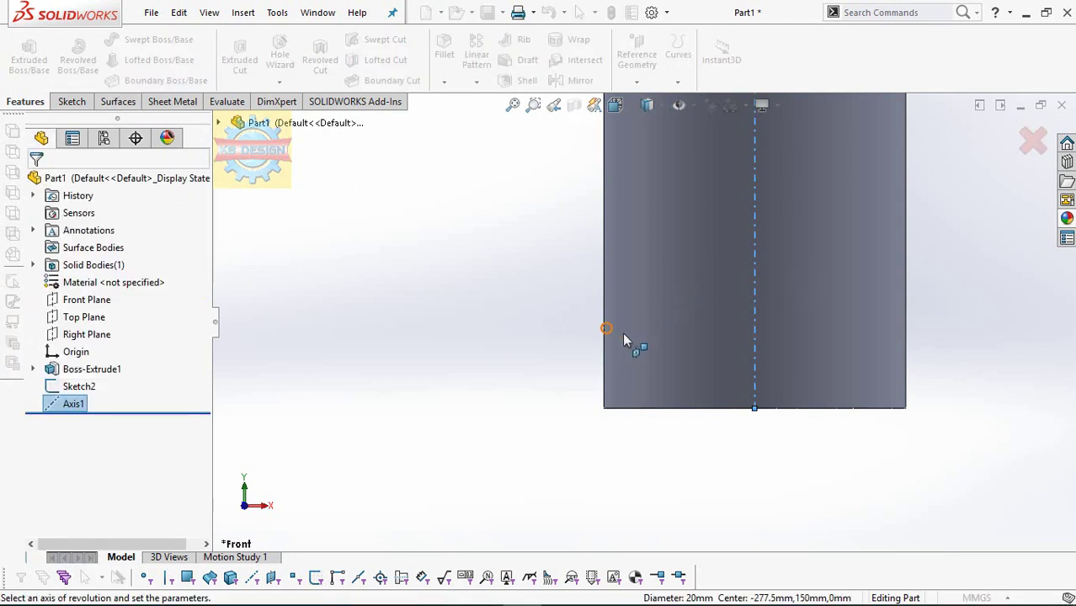
left_click(755, 262)
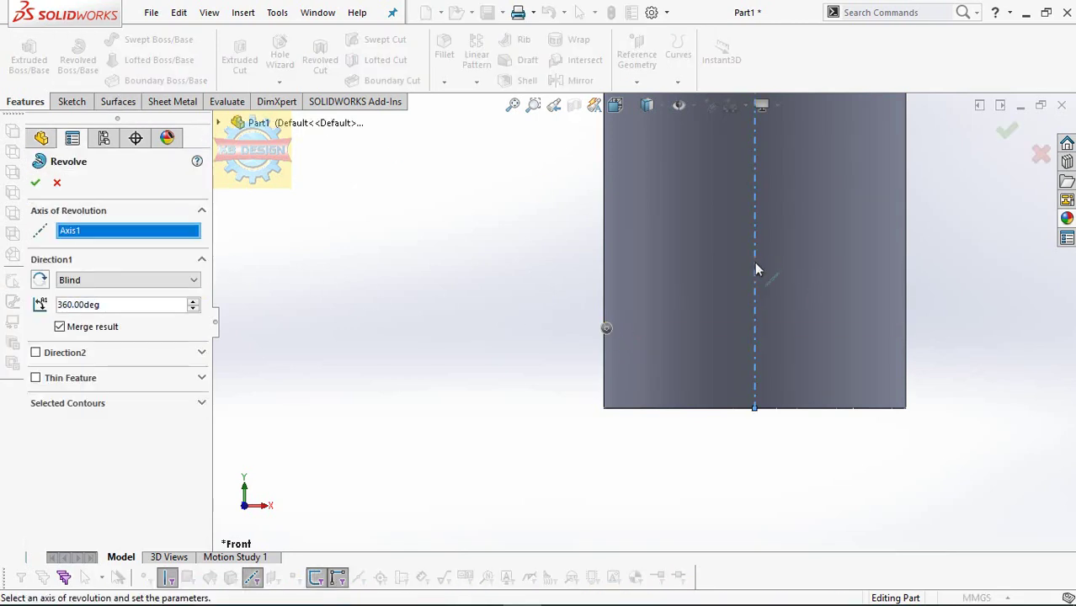
left_click(35, 183)
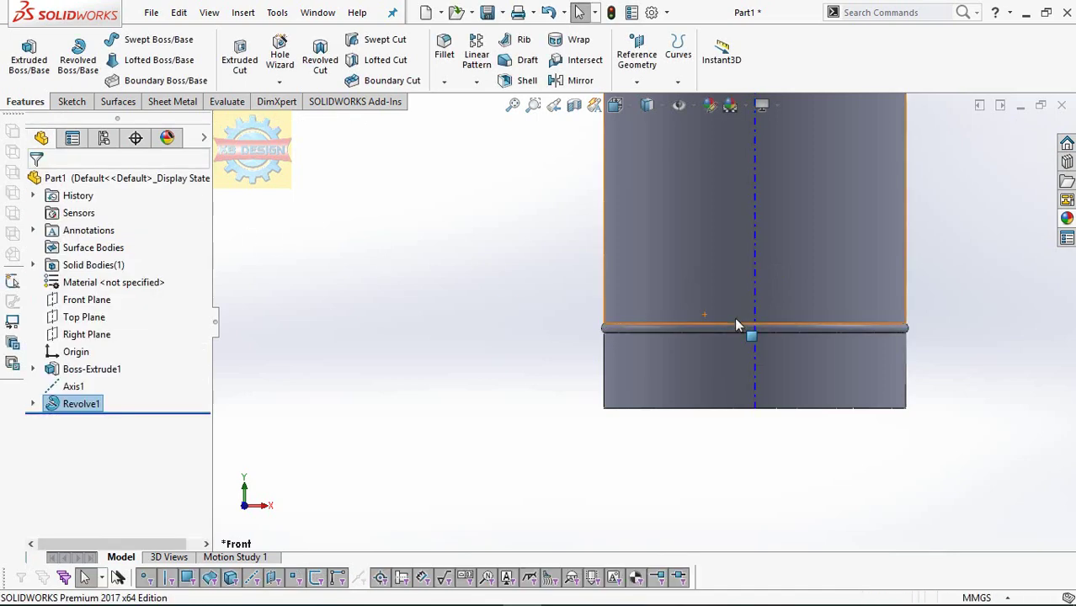
Step: Round the rib's upper and lower edges with 3 mm fillets
scroll(734, 317, "down", 3)
left_click(444, 53)
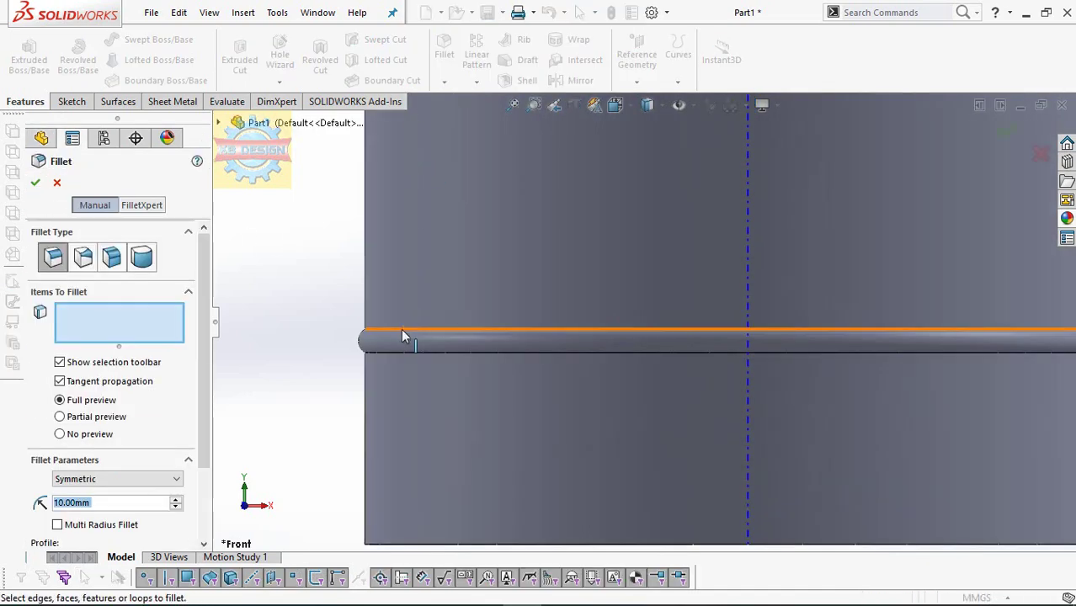
type("3")
left_click(402, 335)
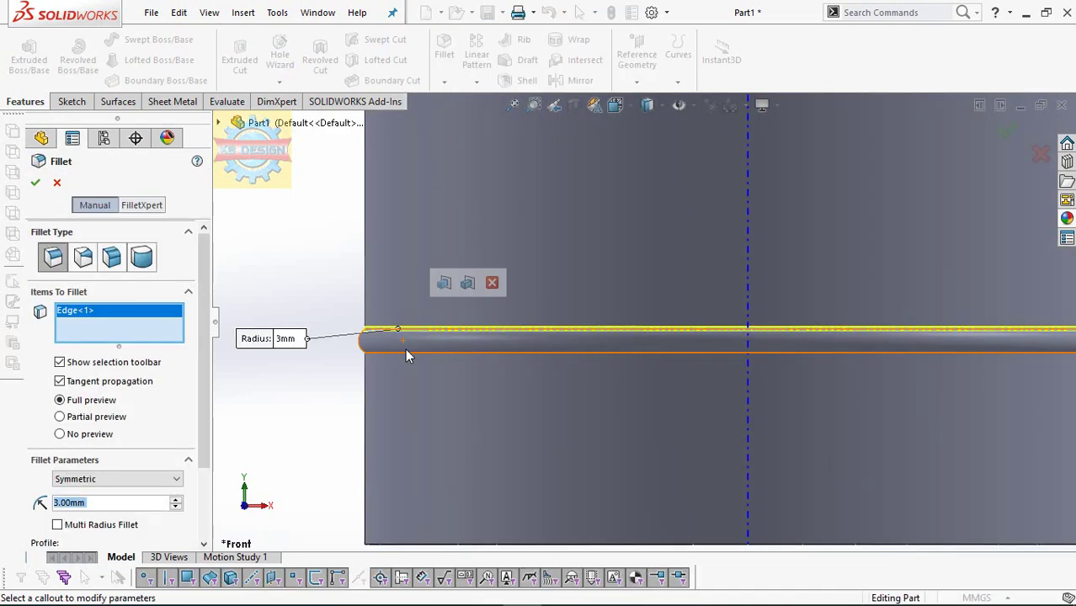
left_click(405, 350)
left_click(35, 183)
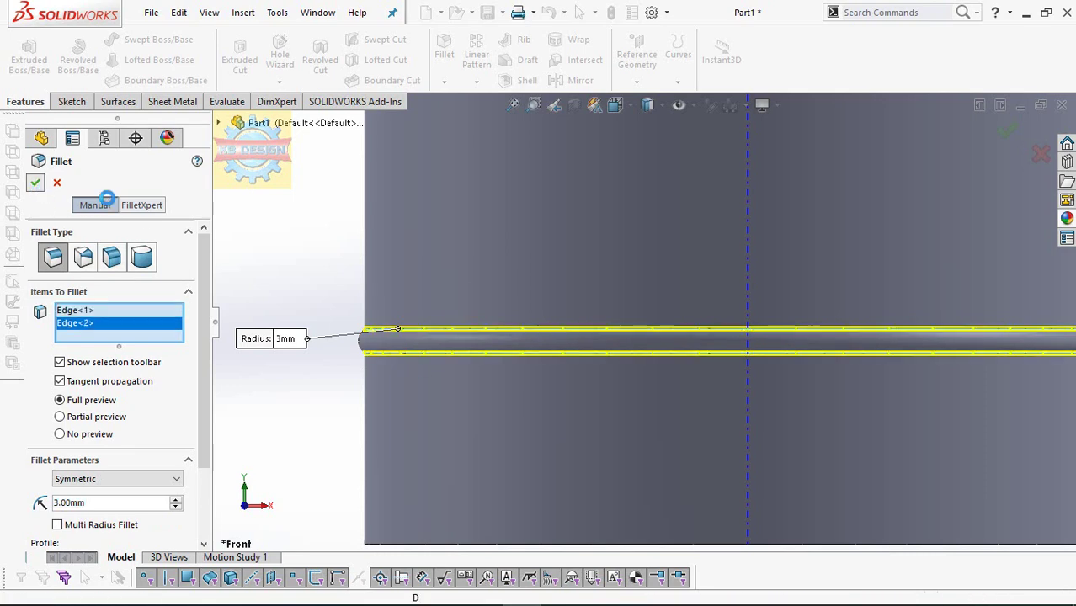
scroll(253, 206, "up", 2)
scroll(293, 205, "up", 2)
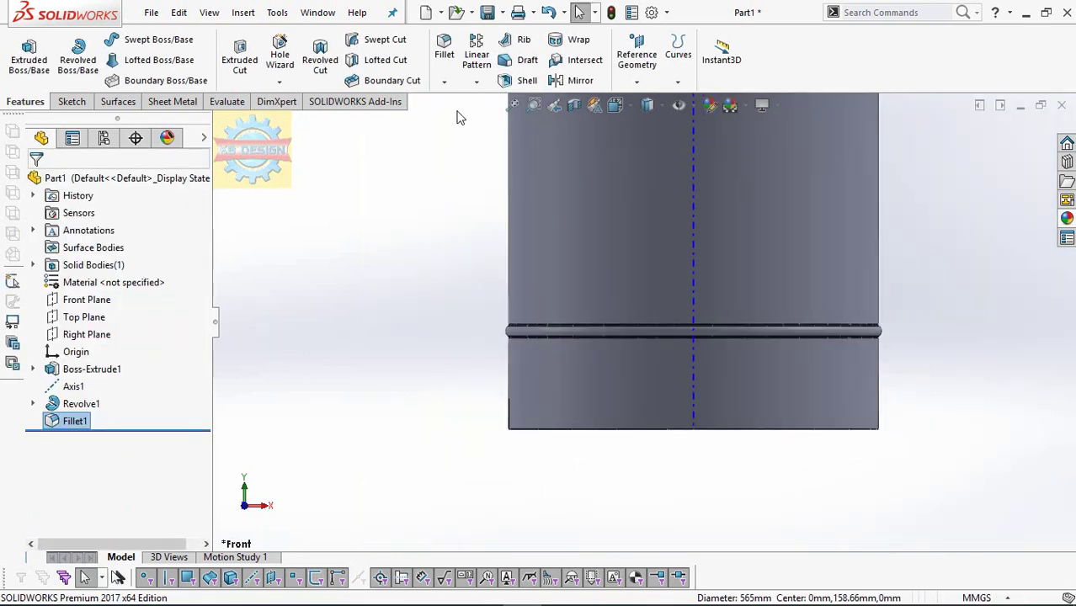
Step: Linear-pattern Revolve1 and its fillet along Axis1: 4 instances at 120 mm spacing
left_click(474, 46)
left_click(692, 266)
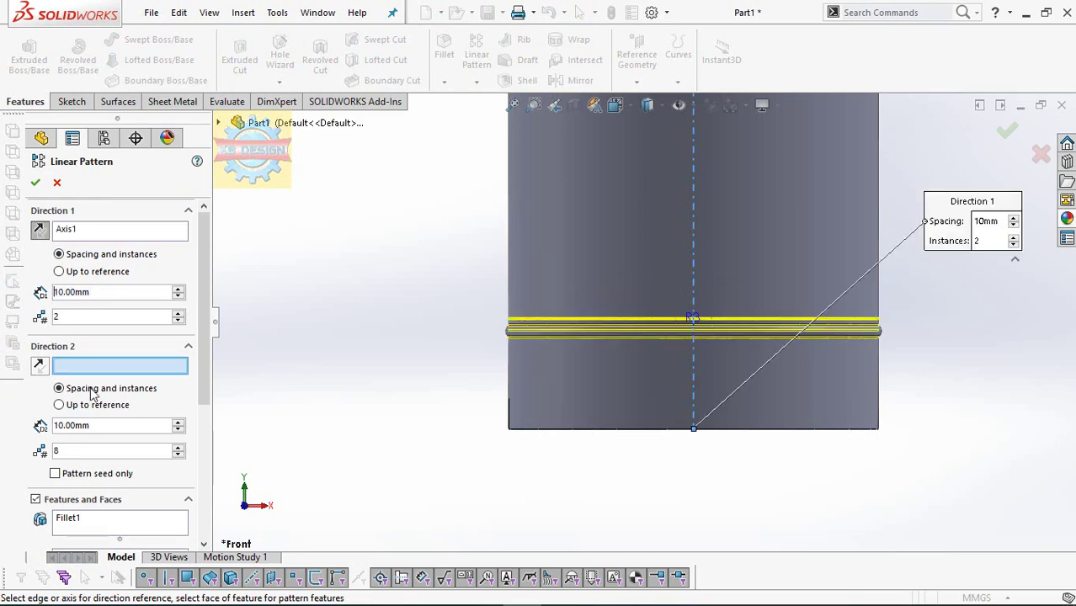
type("120")
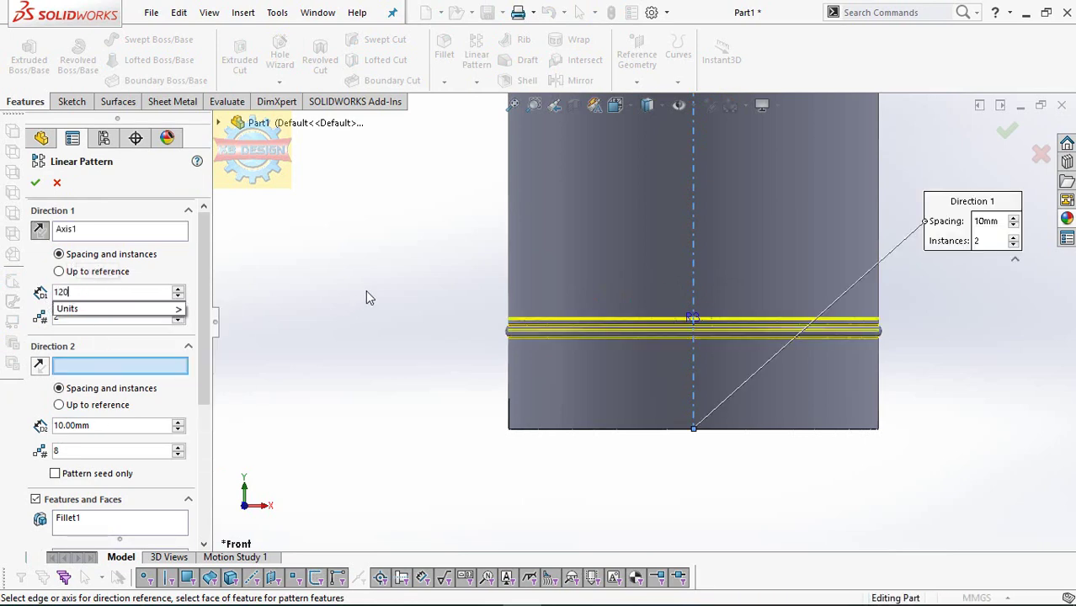
key("Return")
left_click(177, 314)
left_click(177, 314)
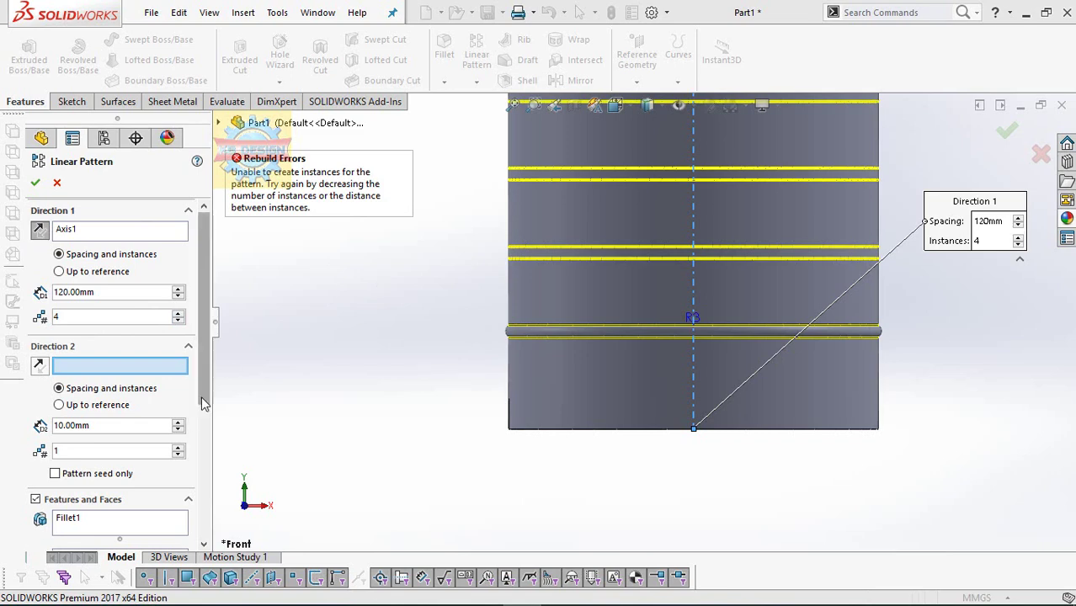
scroll(204, 312, "down", 3)
left_click(218, 123)
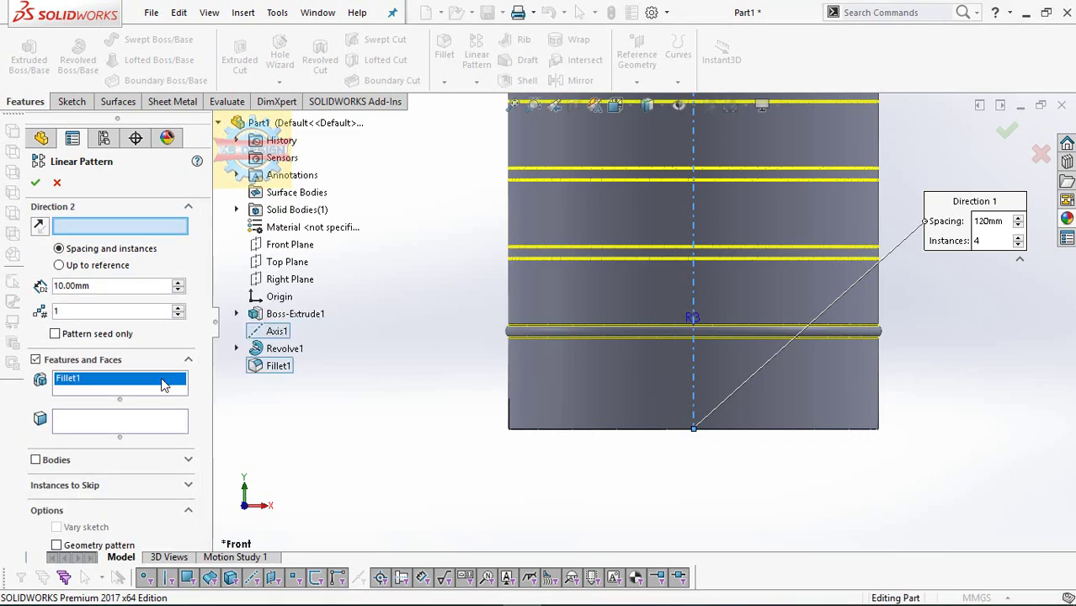
left_click(285, 349)
left_click(36, 183)
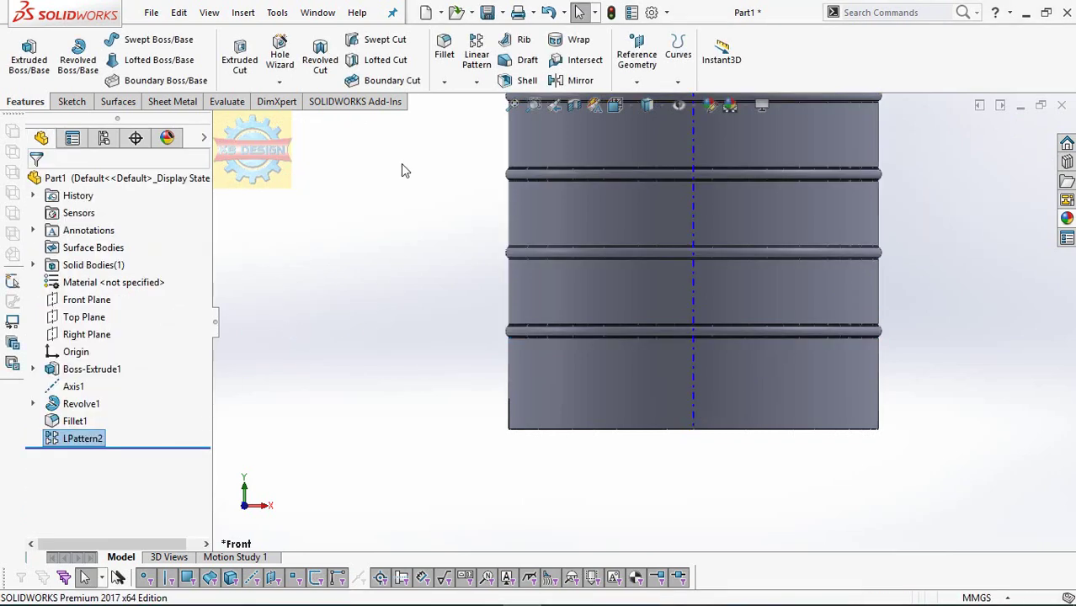
Step: Fillet the tank's bottom edge with a 10 mm radius
left_click(444, 55)
type("10")
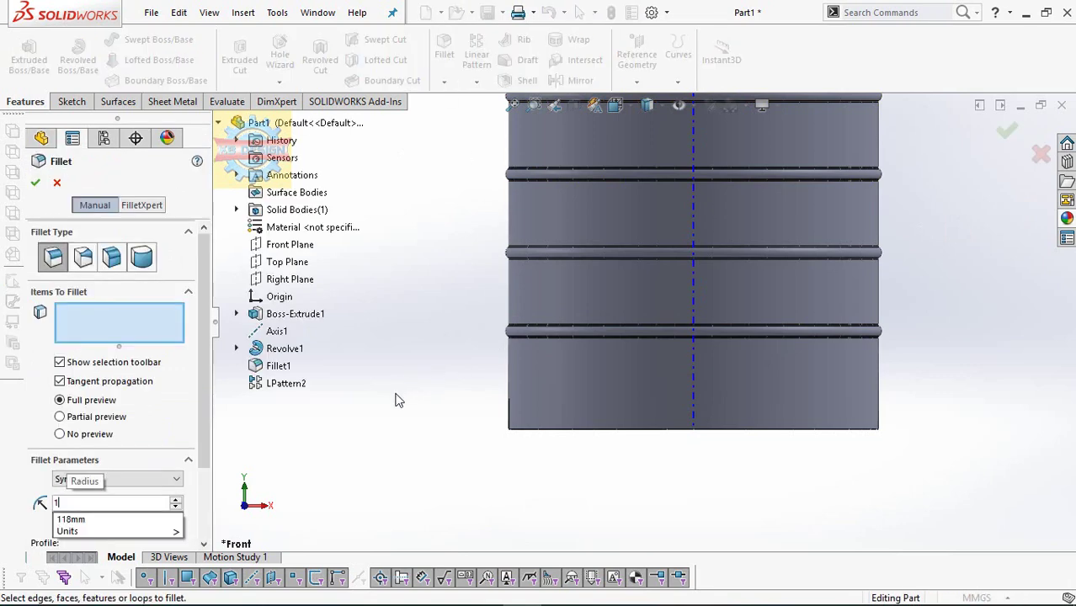
key("Return")
left_click(541, 429)
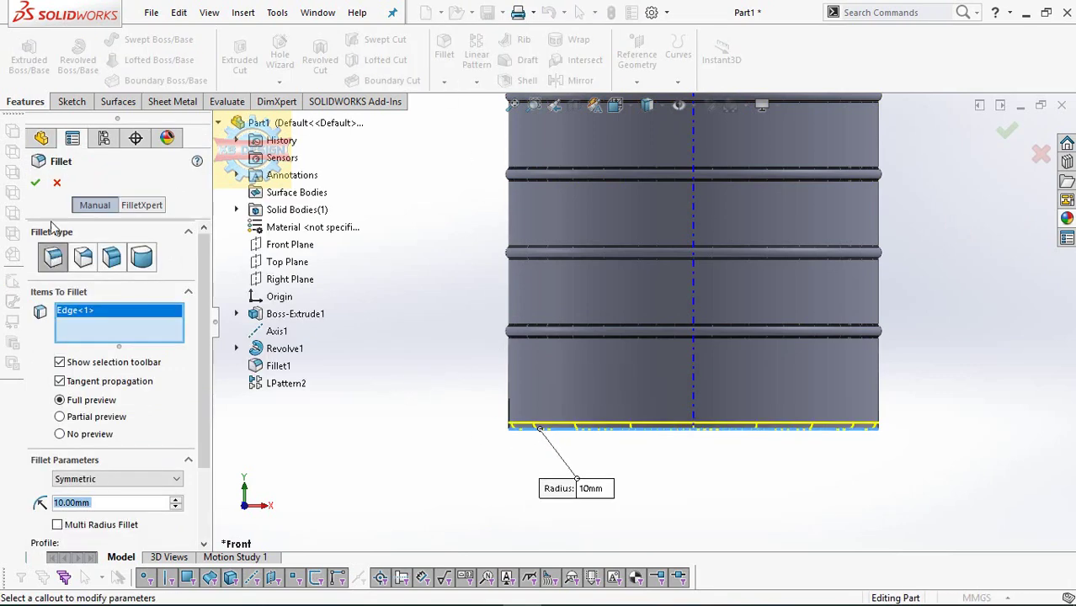
left_click(35, 185)
scroll(620, 347, "up", 4)
Step: Start Sketch3 on the Front Plane, viewed normal to it, with the Line tool
scroll(662, 273, "up", 2)
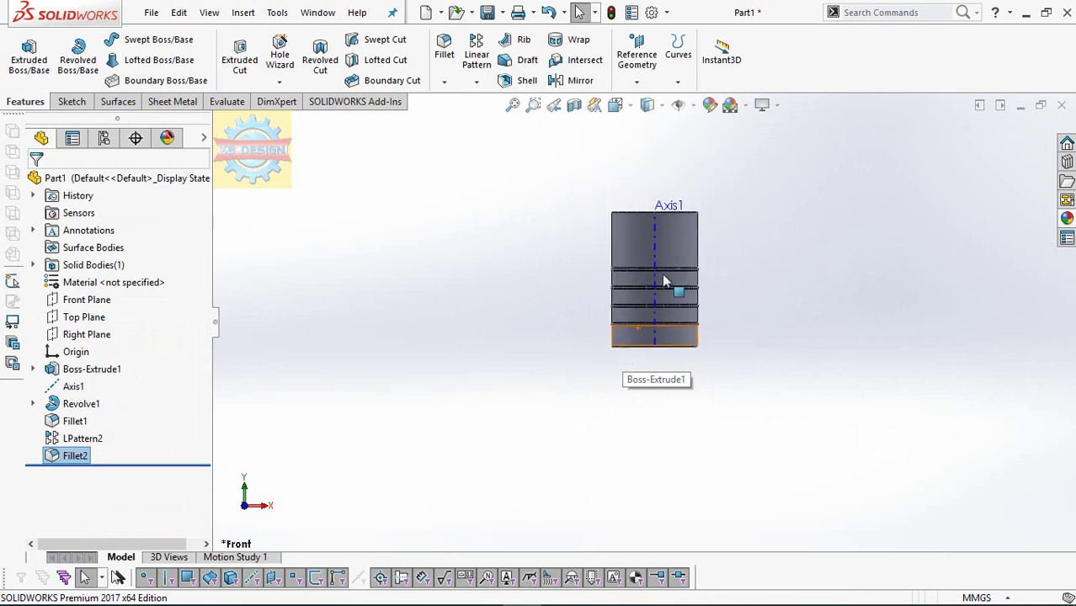
left_click(656, 262)
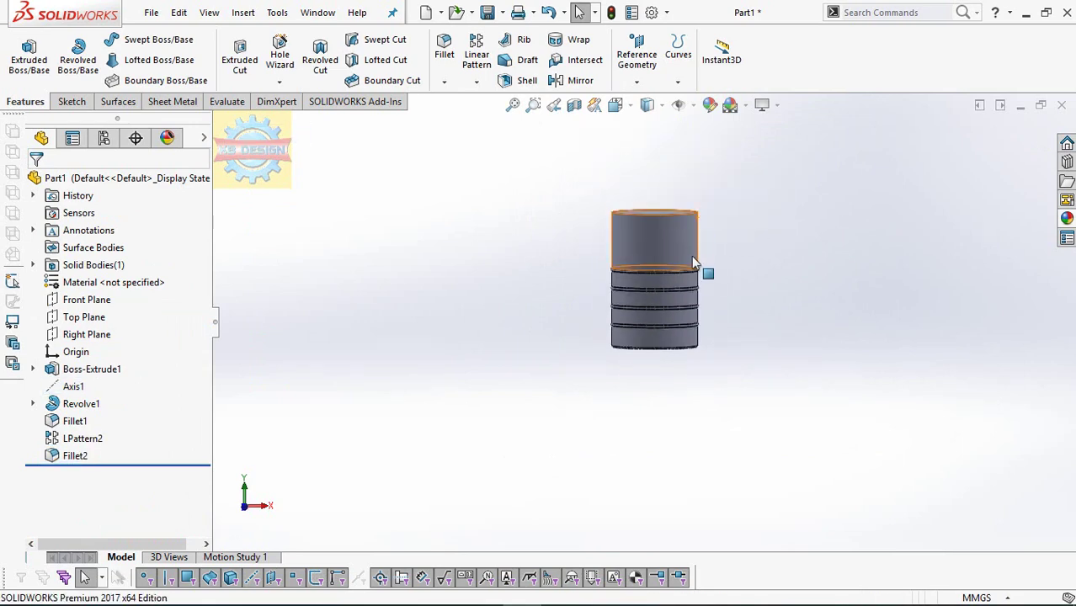
left_click(127, 300)
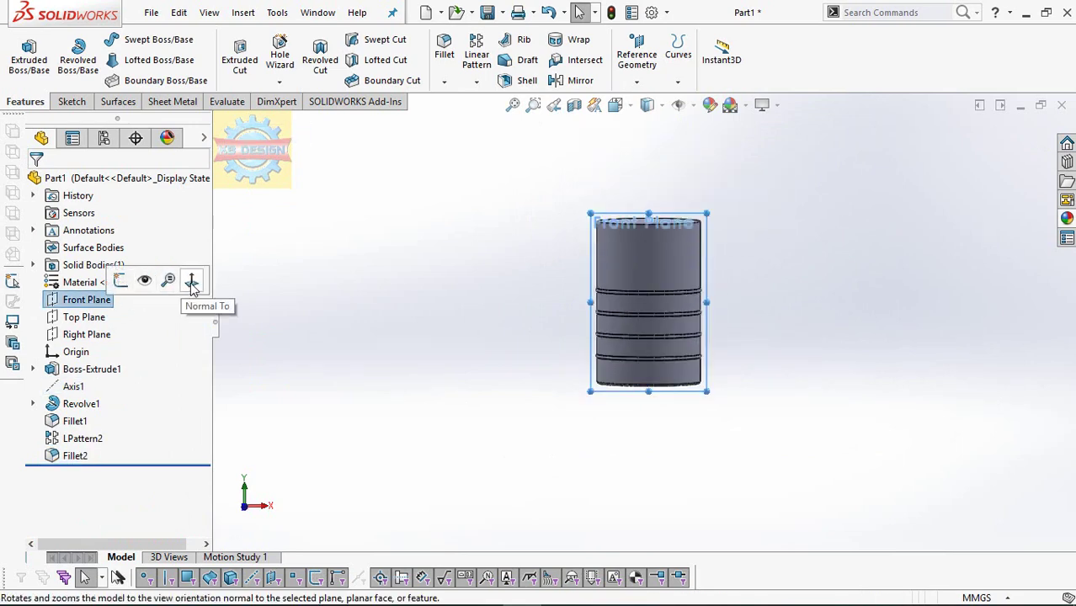
left_click(192, 284)
left_click(71, 101)
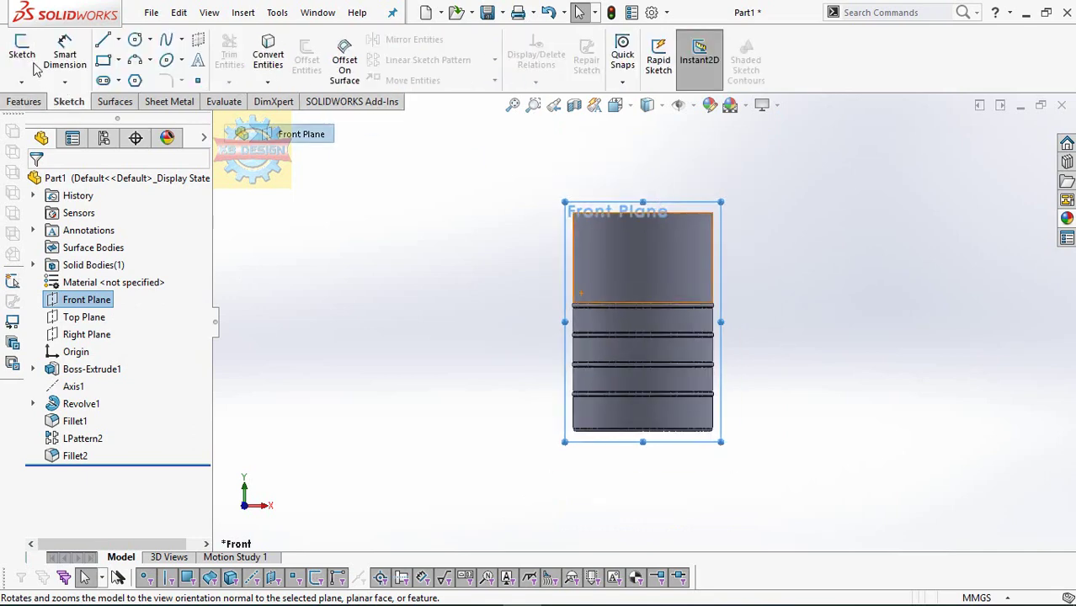
left_click(23, 52)
left_click(103, 40)
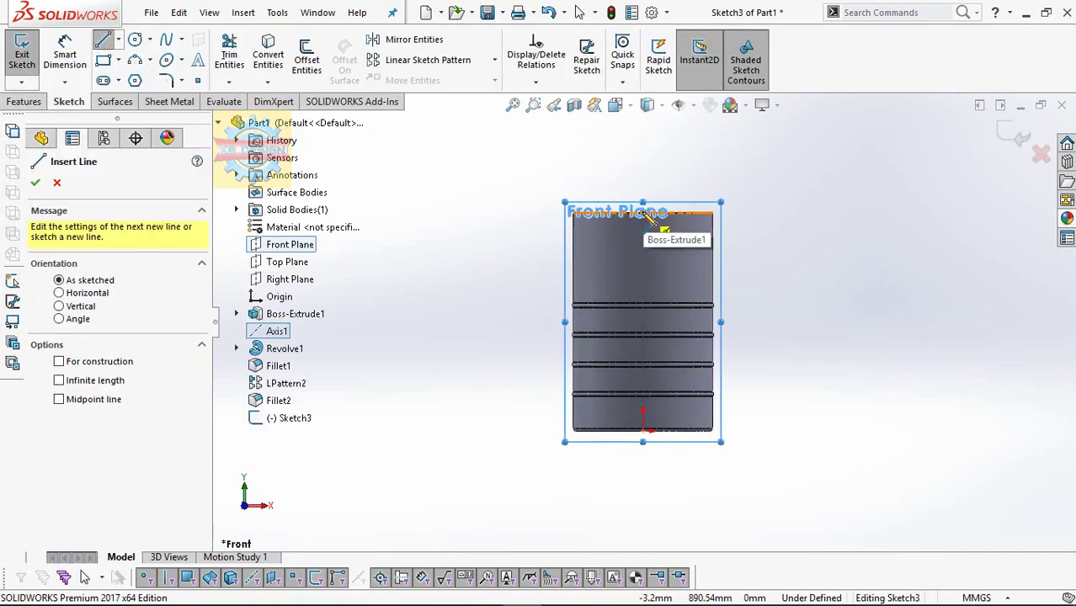
Step: Draw a vertical line above the tank top and a three-point arc from the top-left corner
scroll(661, 213, "down", 2)
left_click(633, 234)
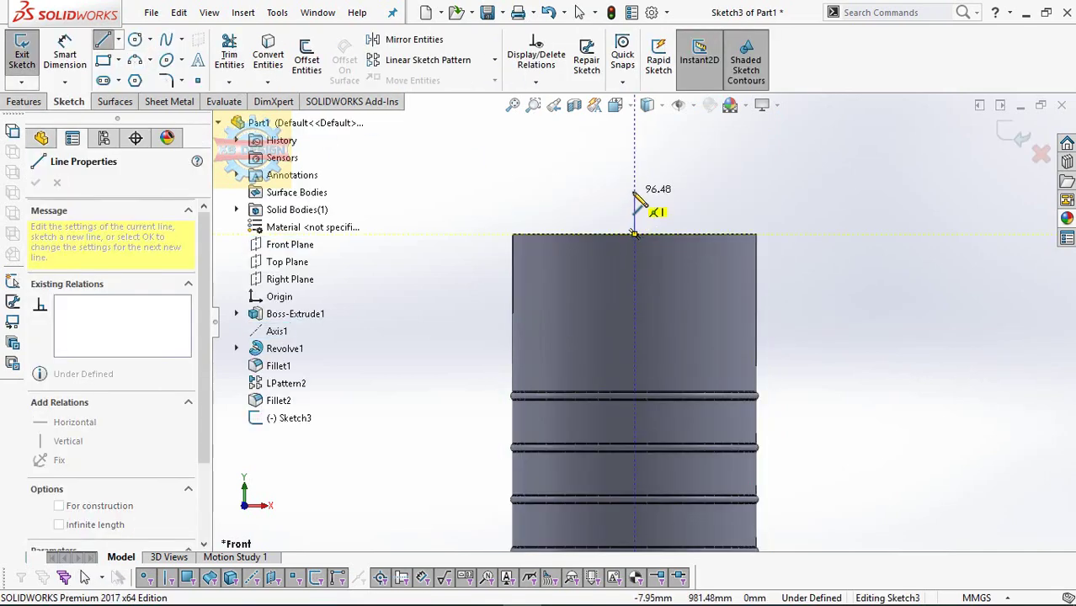
left_click(634, 191)
left_click(135, 61)
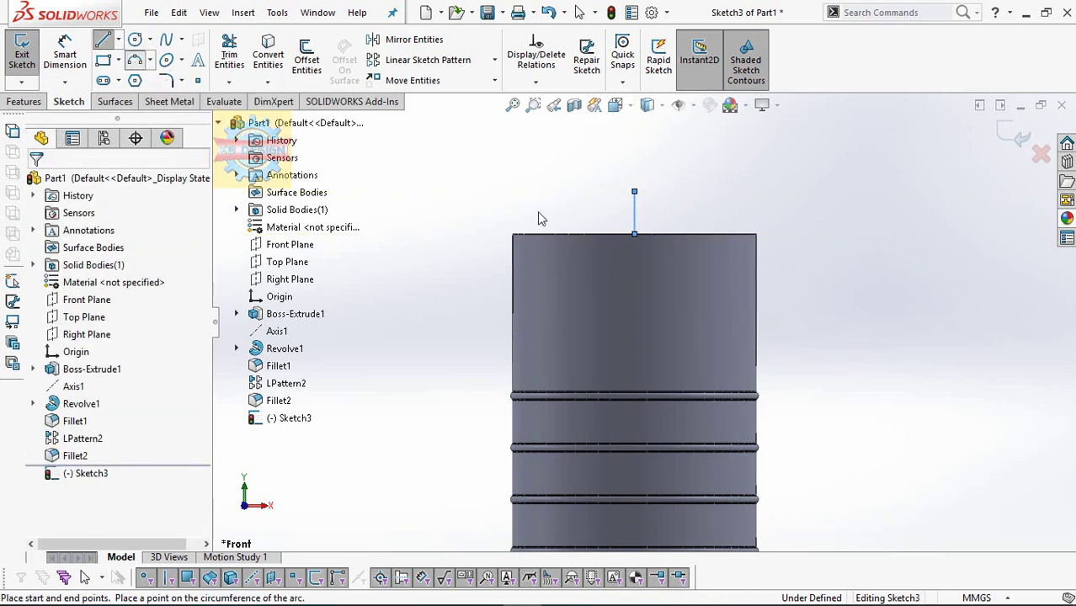
left_click(513, 234)
left_click(634, 194)
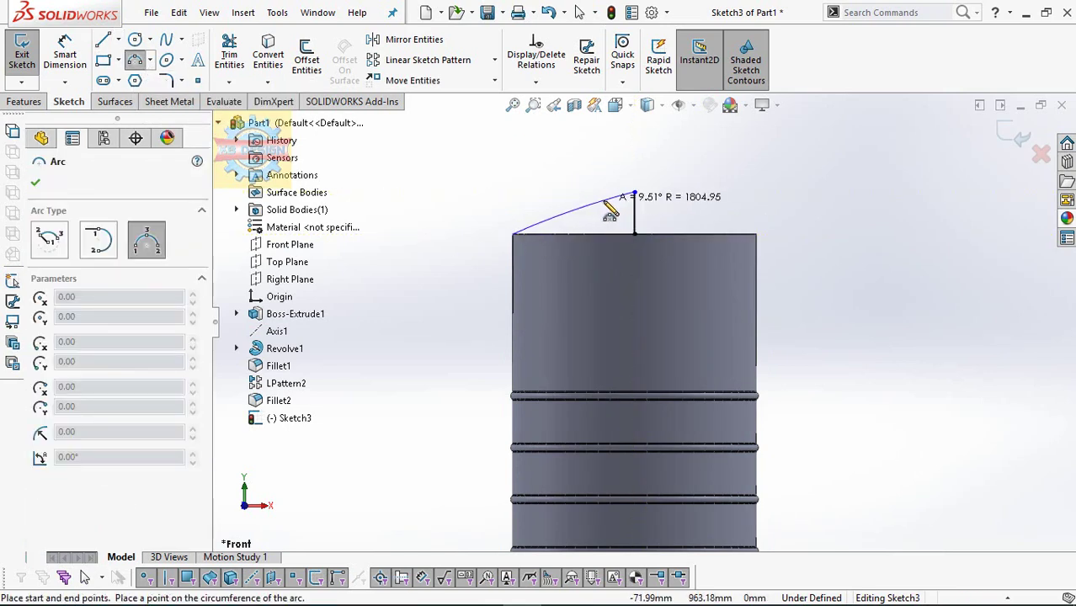
left_click(611, 210)
key("Escape")
Step: Dimension the dome rise to 50 mm and the arc radius to 823 mm
left_click(706, 209)
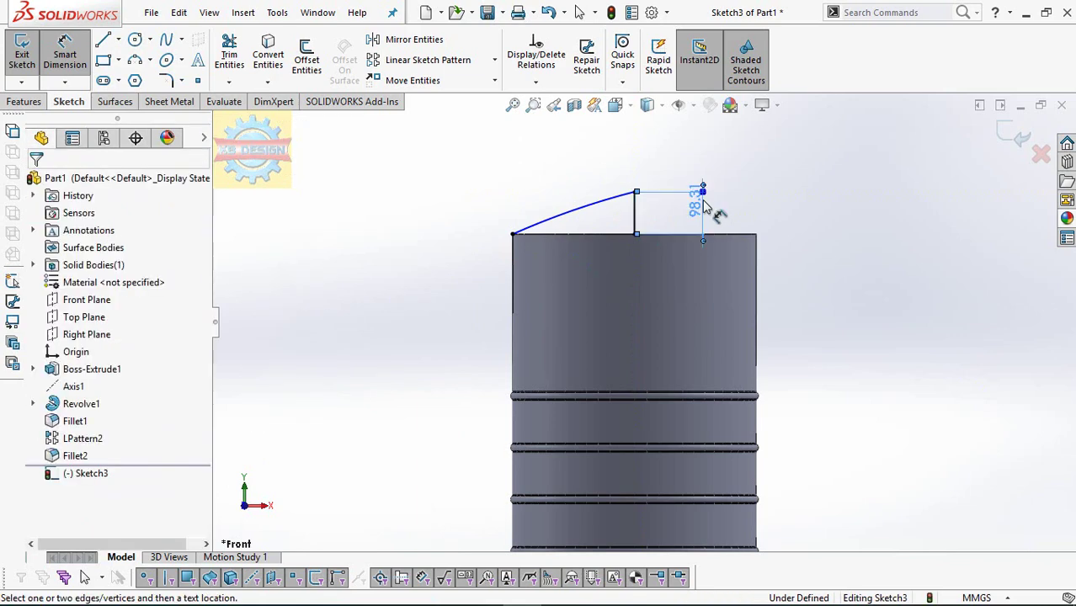
left_click(706, 208)
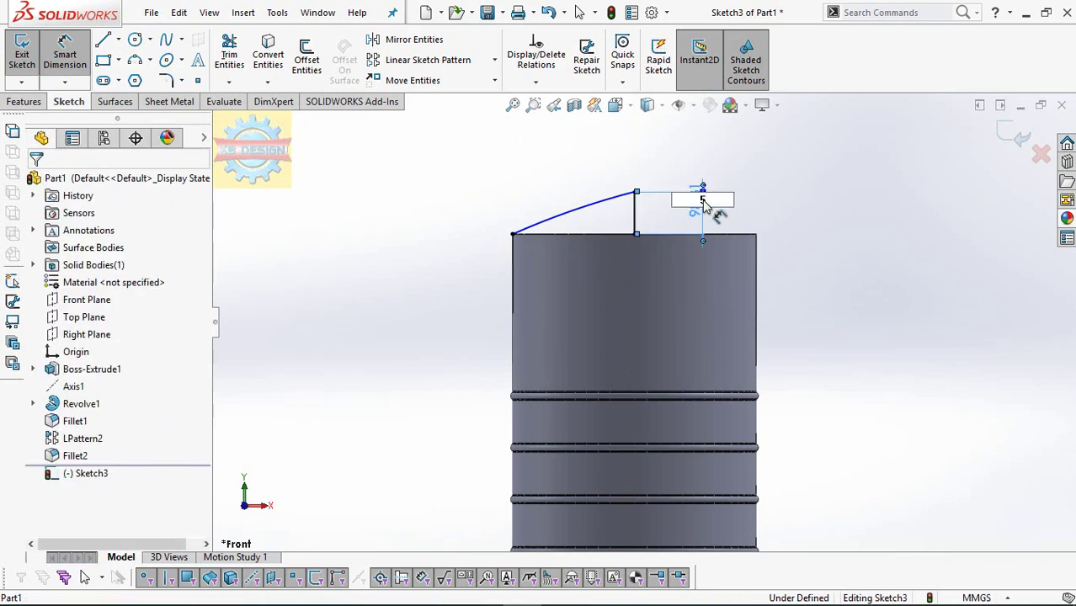
type("50")
key("Return")
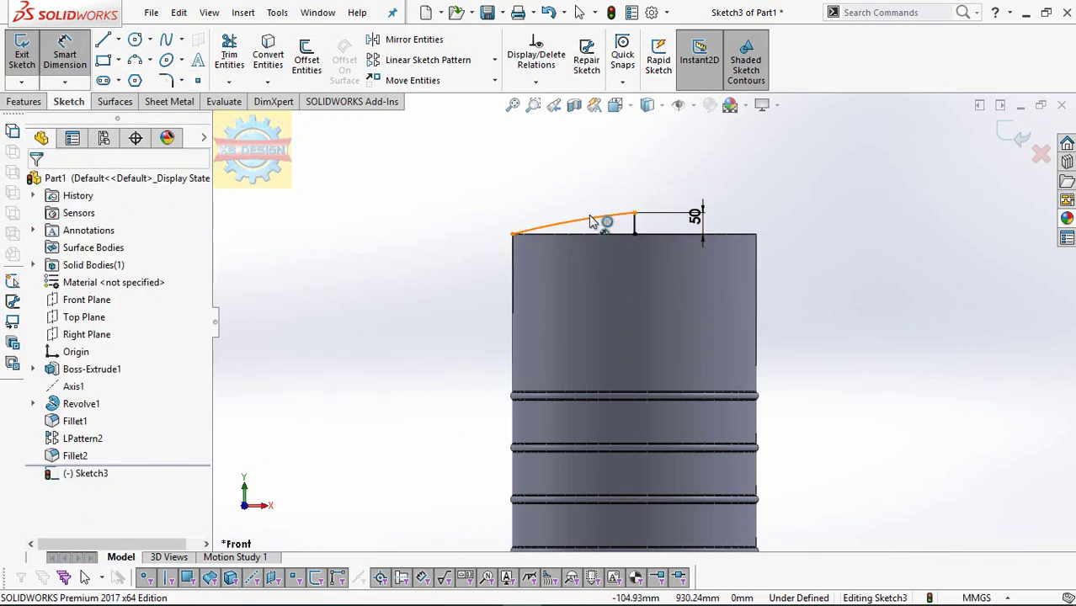
left_click(595, 218)
left_click(604, 295)
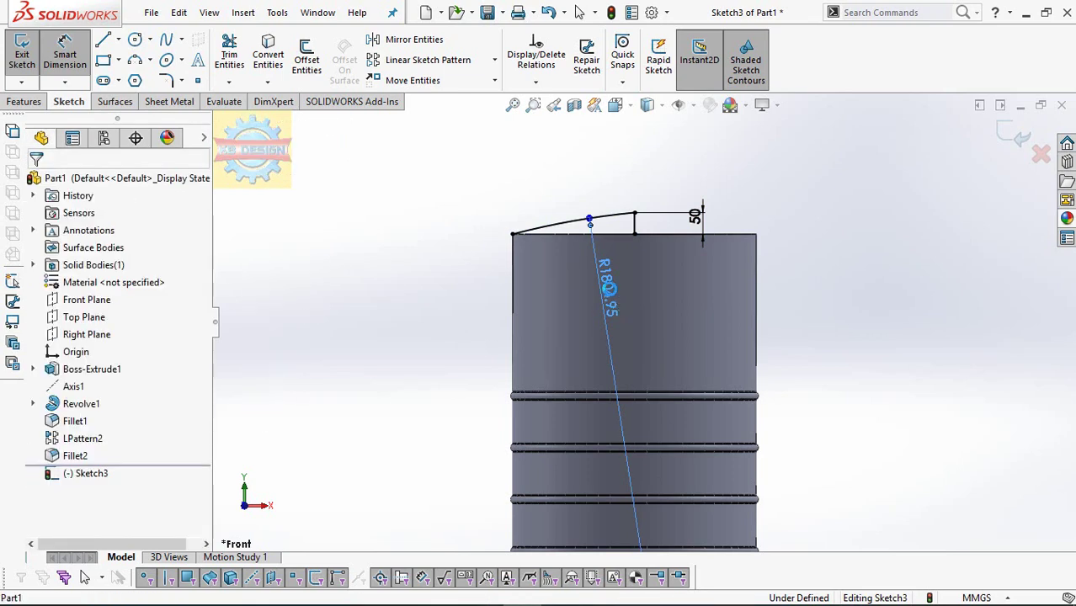
left_click(608, 289)
key("Return")
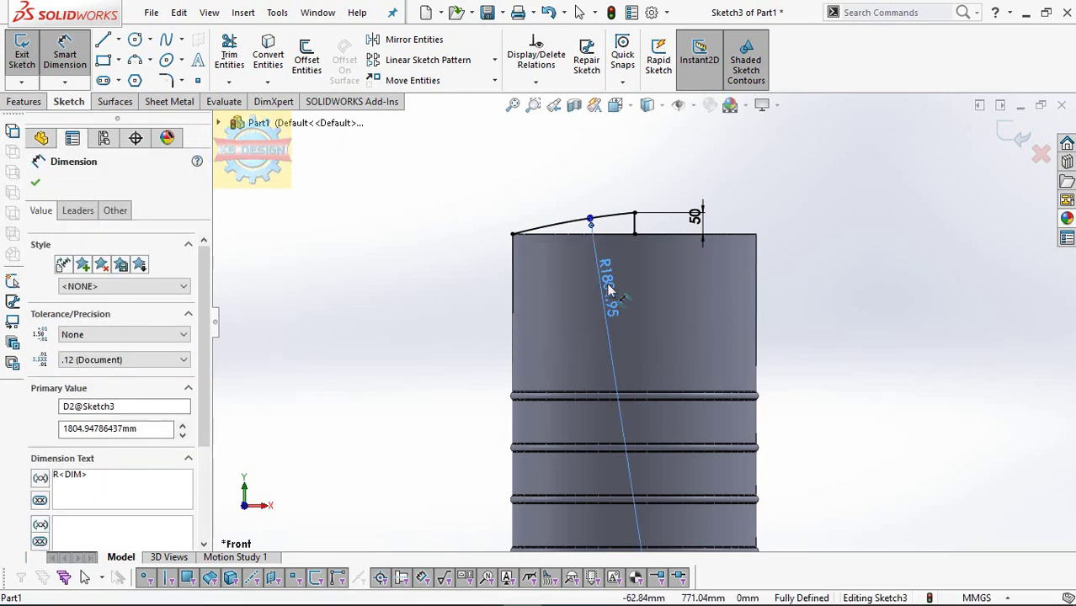
double_click(609, 288)
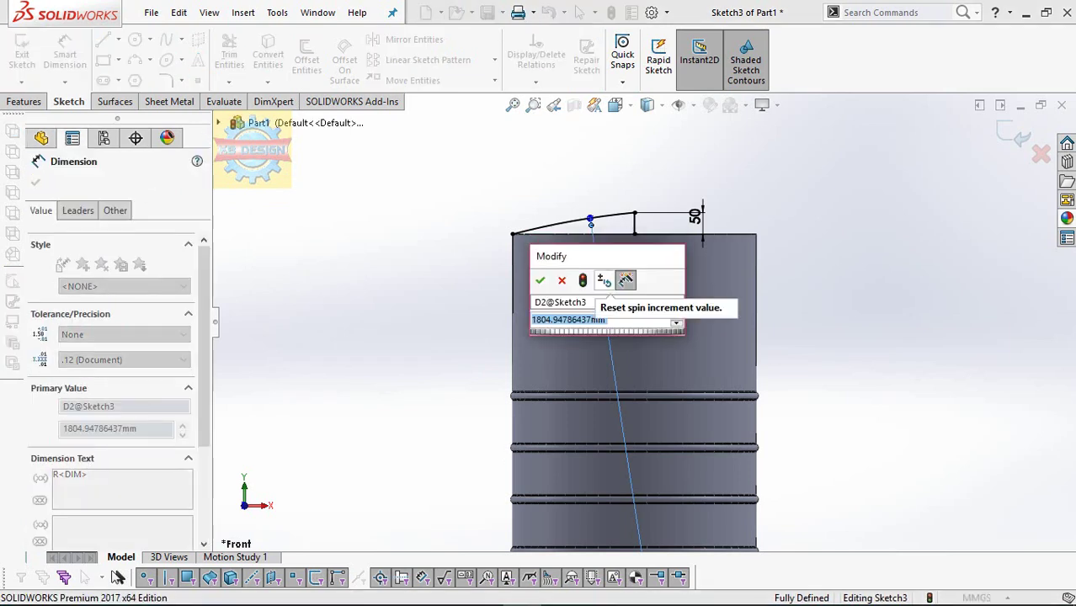
type("8")
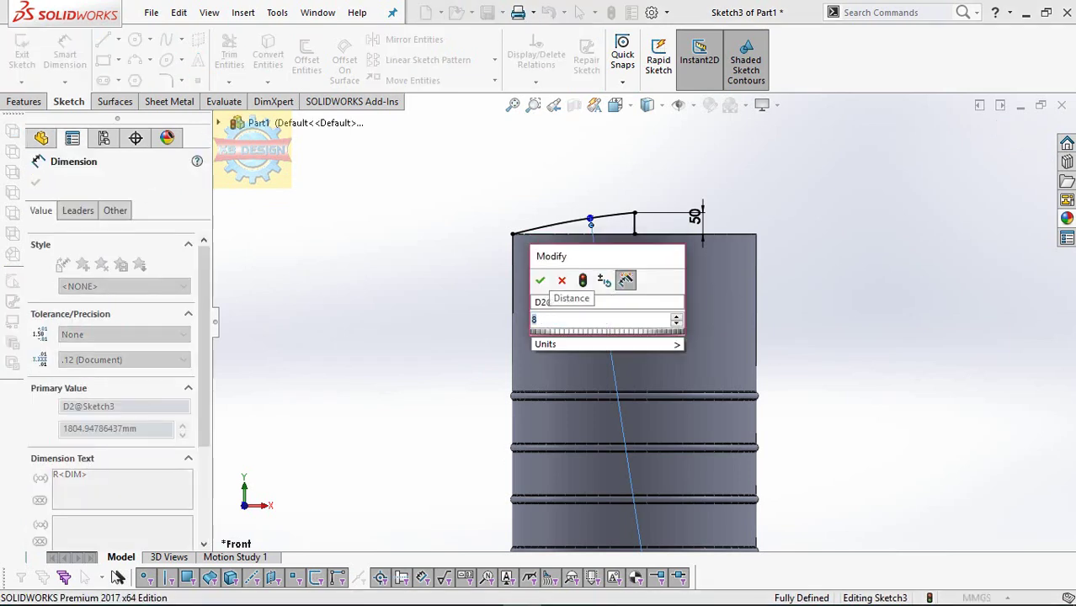
type("323")
key("Return")
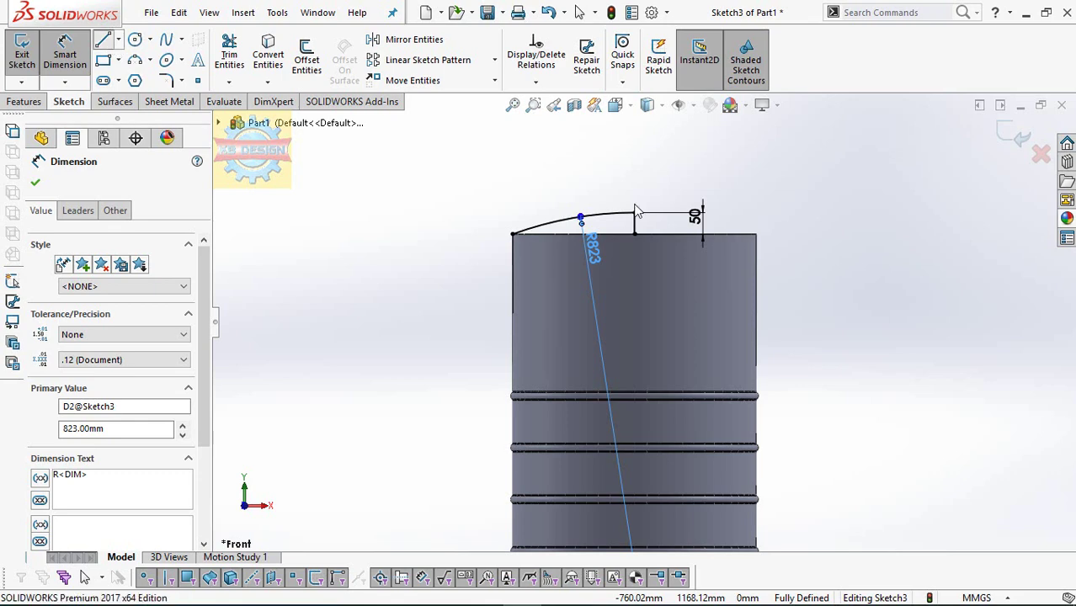
Step: Draw the horizontal base line closing the dome profile
left_click(103, 40)
left_click(635, 234)
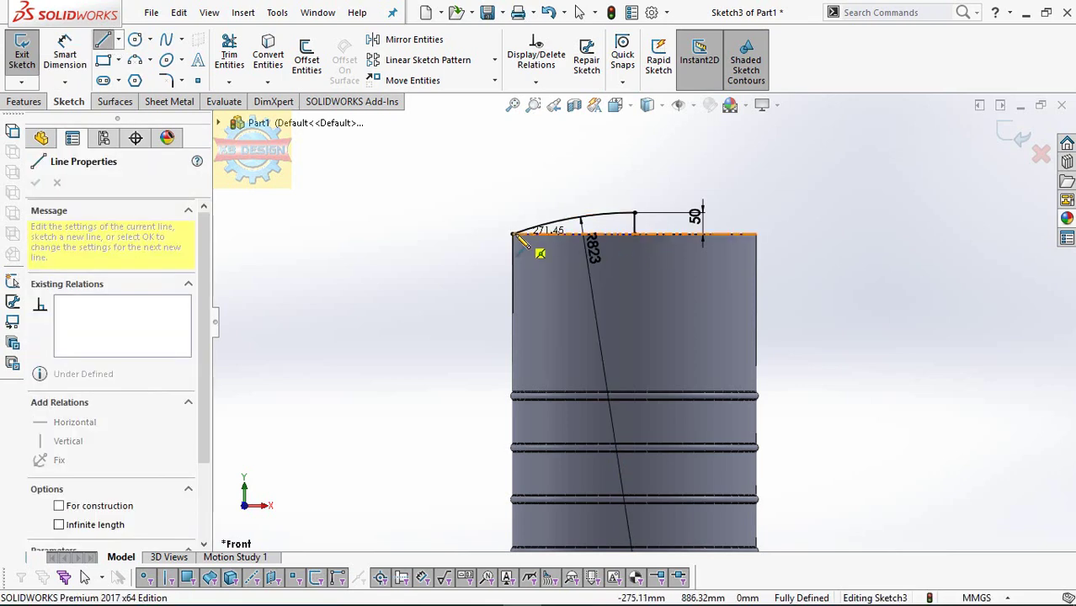
left_click(23, 101)
Step: Revolve the dome profile 360° about its horizontal base line
left_click(74, 50)
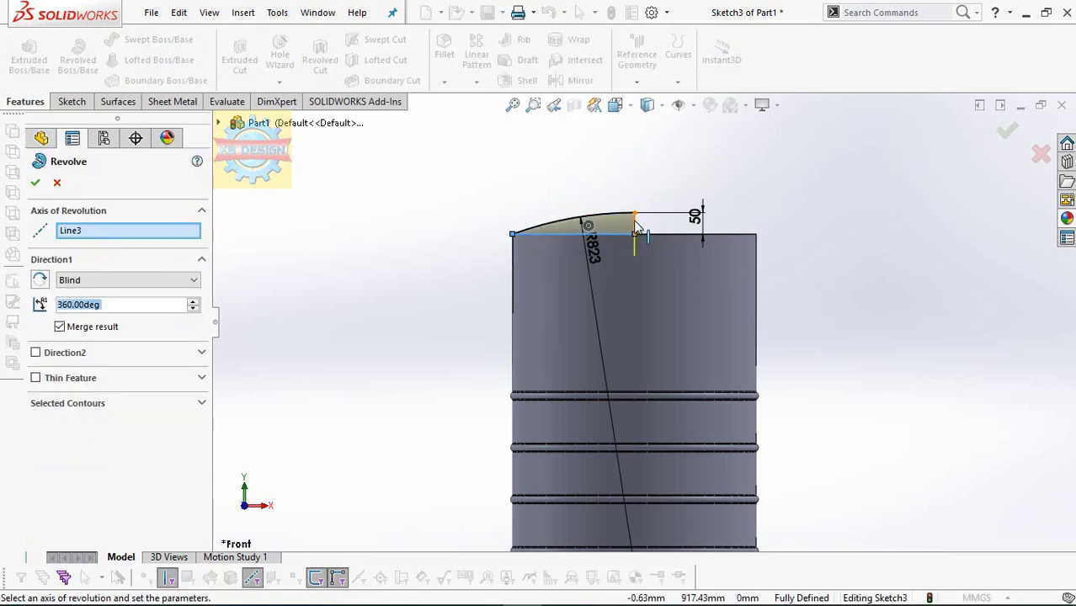
left_click(635, 224)
left_click(36, 181)
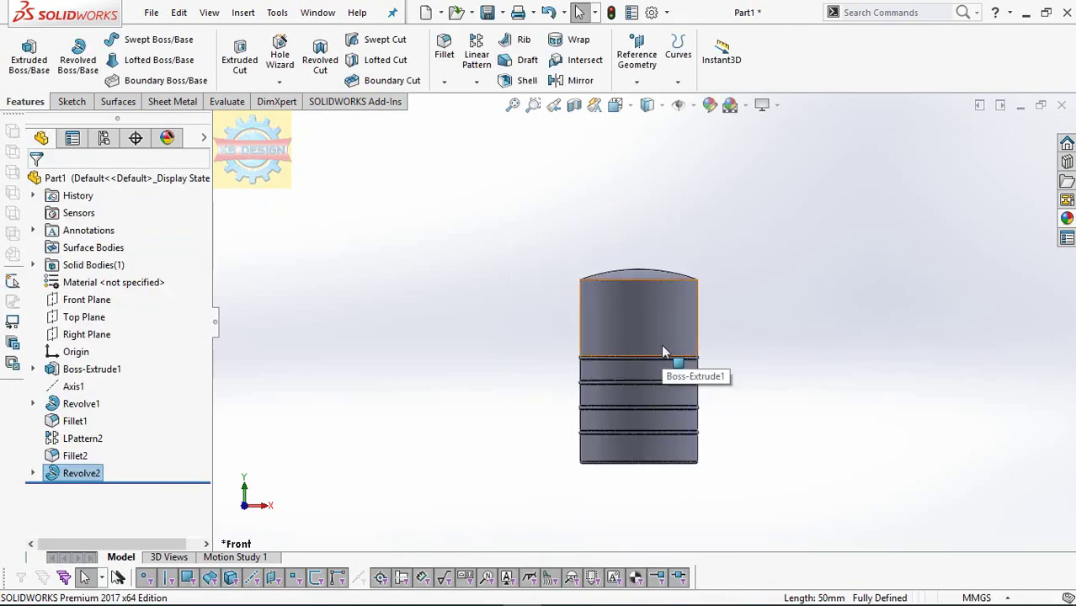
Step: Create Plane1 offset 935 mm from the bottom face, flipped to sit above the tank top
left_click(637, 55)
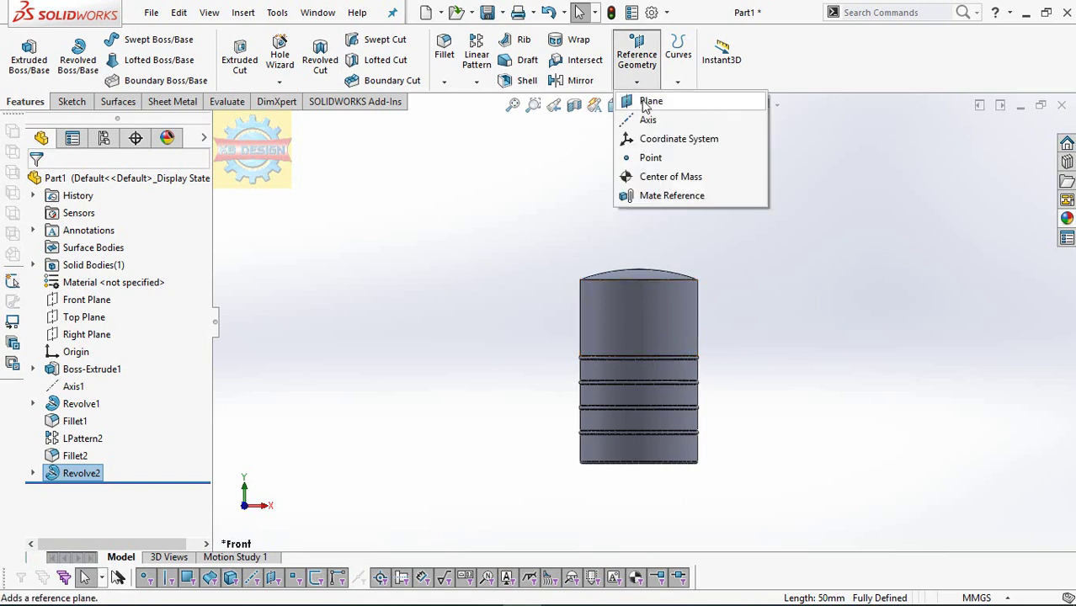
left_click(648, 101)
middle_click_drag(732, 319, 610, 488)
left_click(651, 459)
type("935")
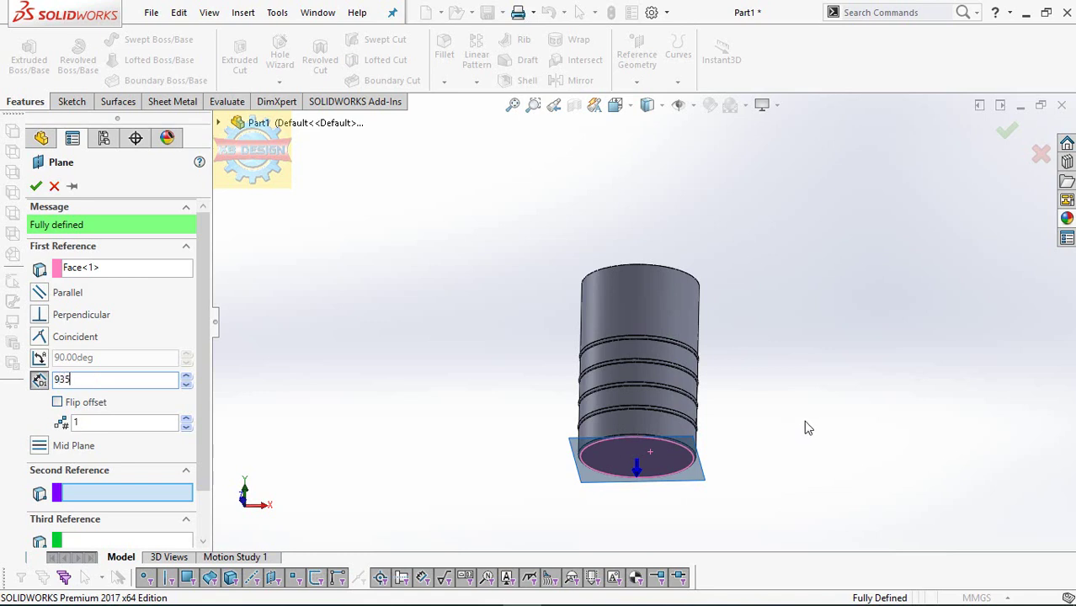
key("Return")
scroll(733, 345, "up", 2)
left_click(77, 402)
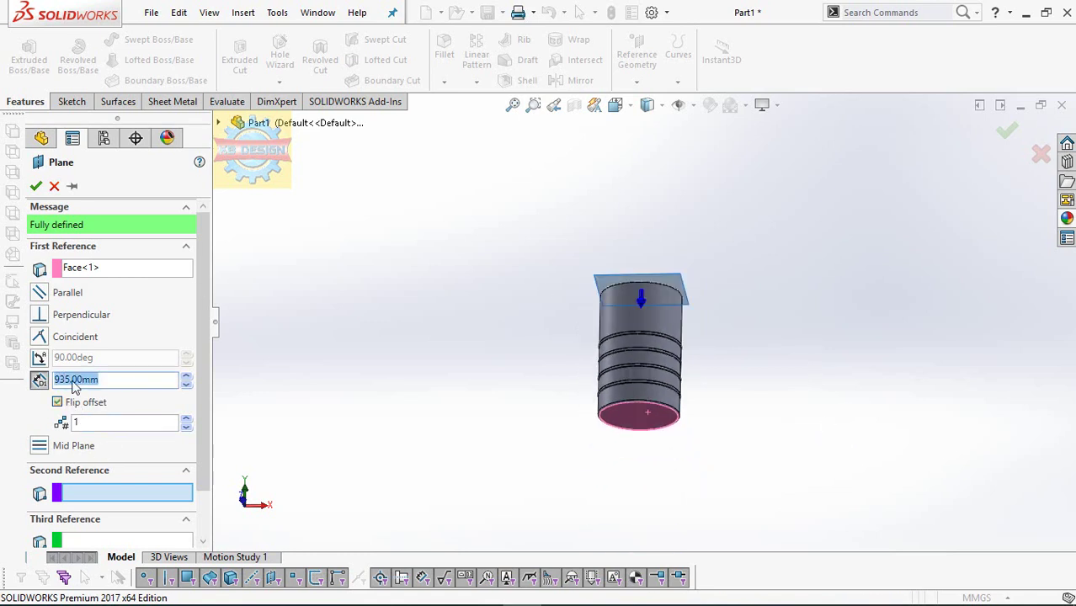
left_click(37, 191)
mouse_move(598, 271)
middle_mouse_down()
mouse_move(674, 323)
mouse_move(655, 277)
middle_mouse_up()
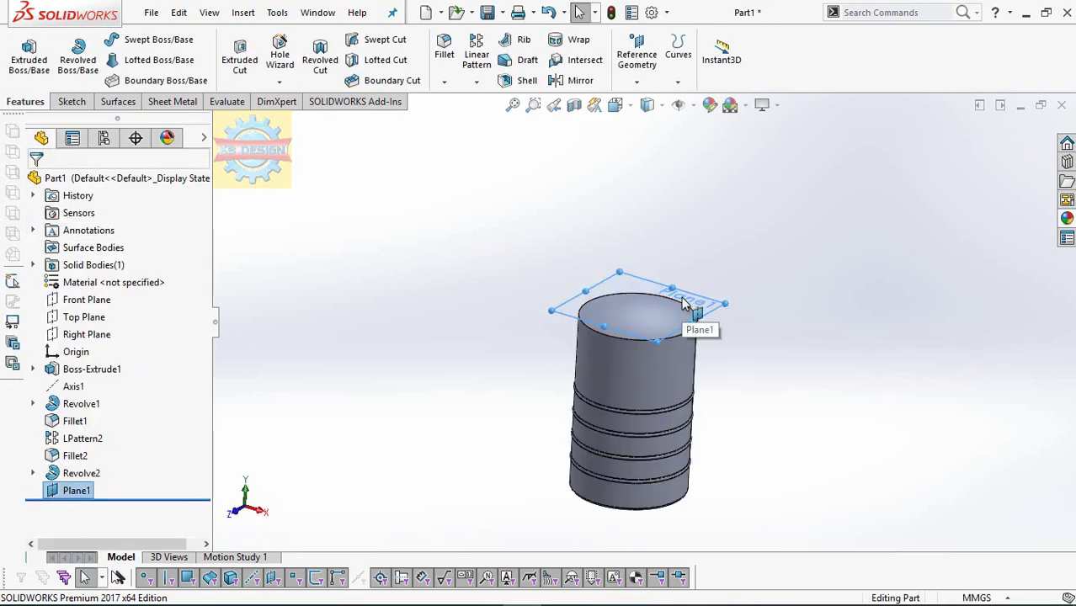
left_click(72, 102)
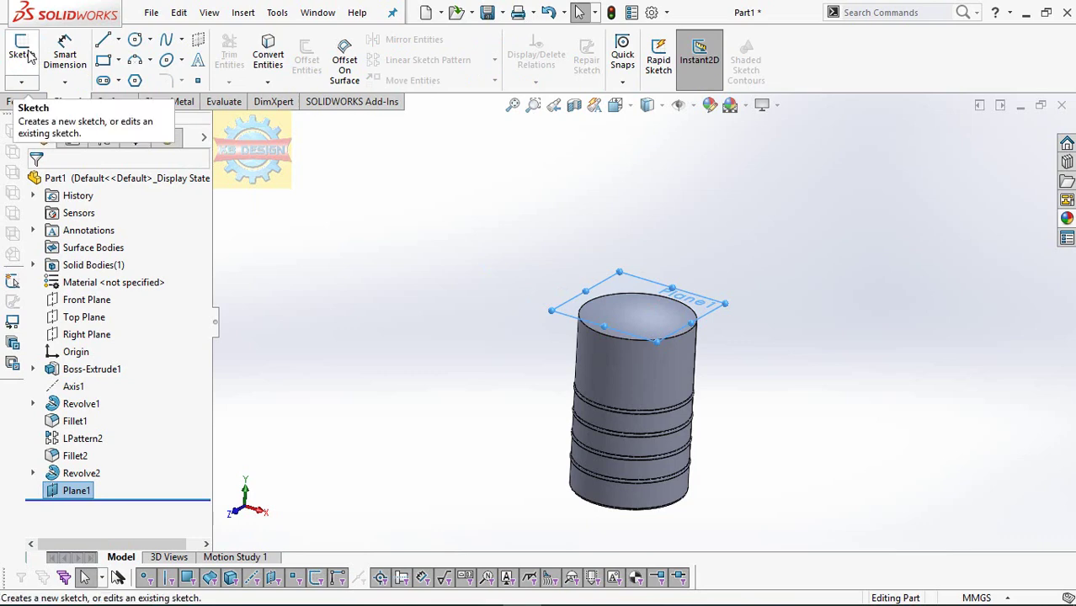
Step: On Plane1, viewed from above, draw a rectangle from the tank centre toward the left
left_click(25, 51)
key("space")
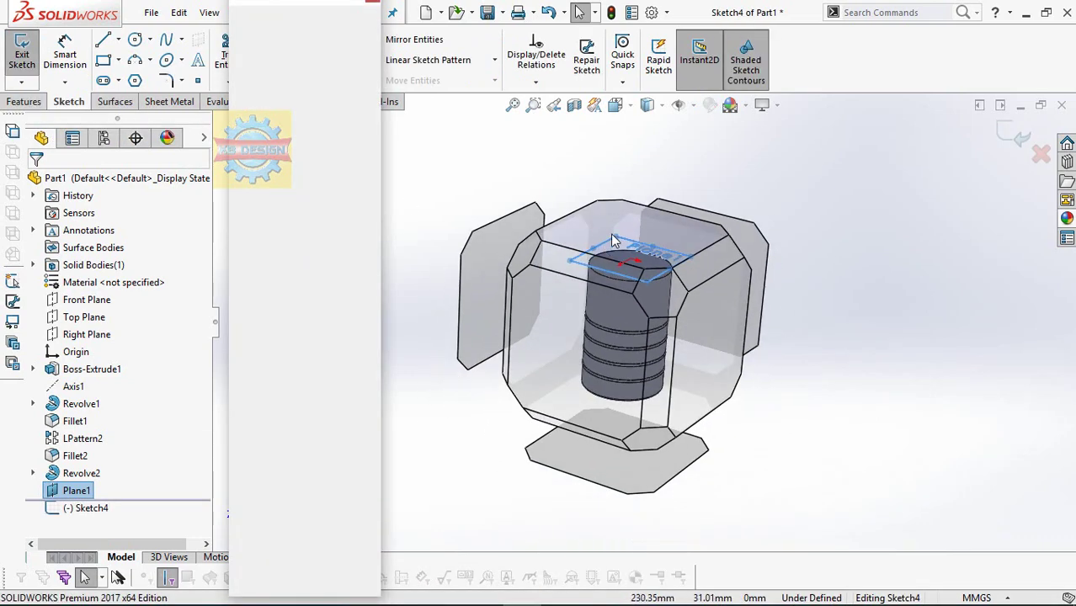
left_click(631, 226)
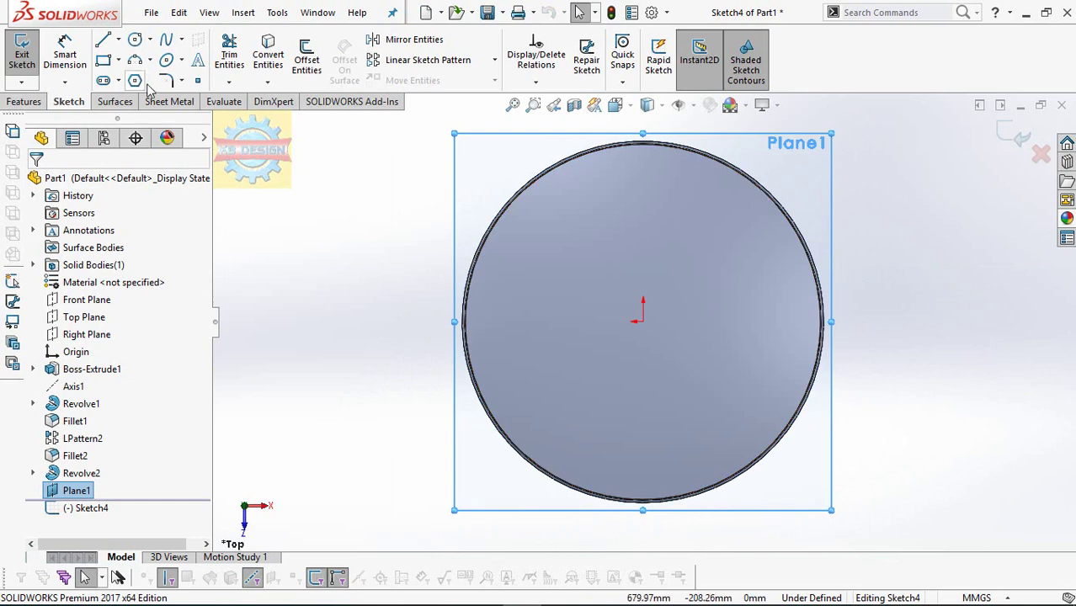
left_click(642, 321)
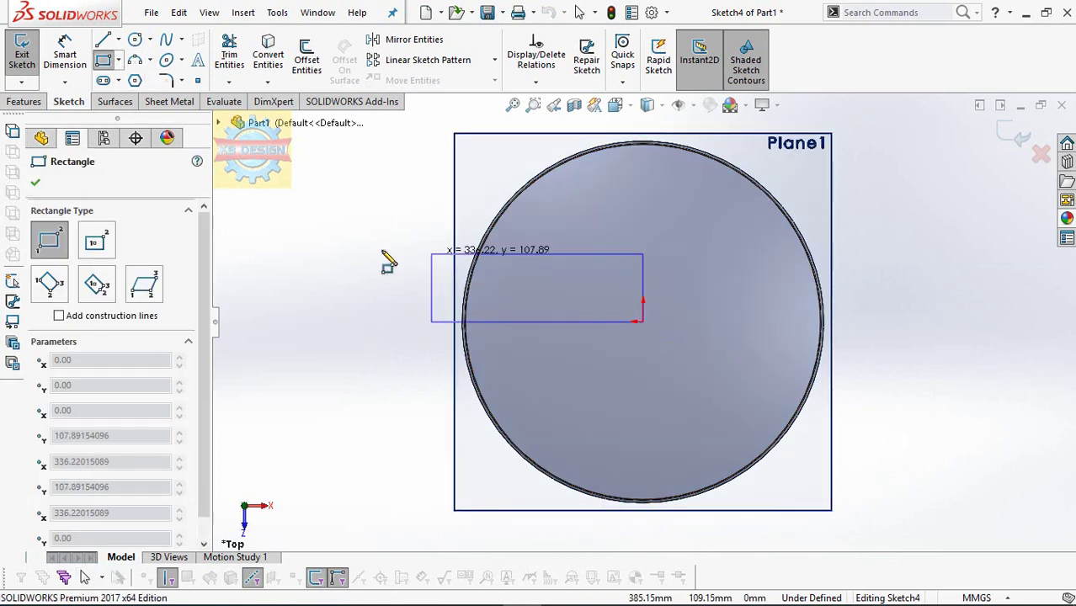
left_click(368, 250)
key("Escape")
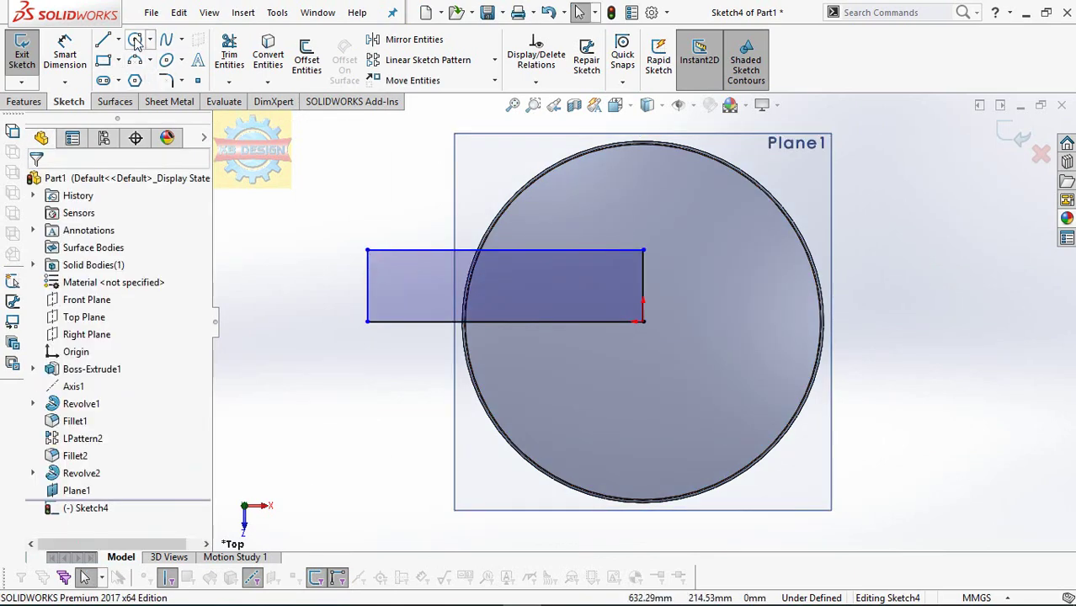
Step: Add a circle centred on the origin with a 565 mm diameter
left_click(135, 42)
left_click(643, 321)
left_click(939, 269)
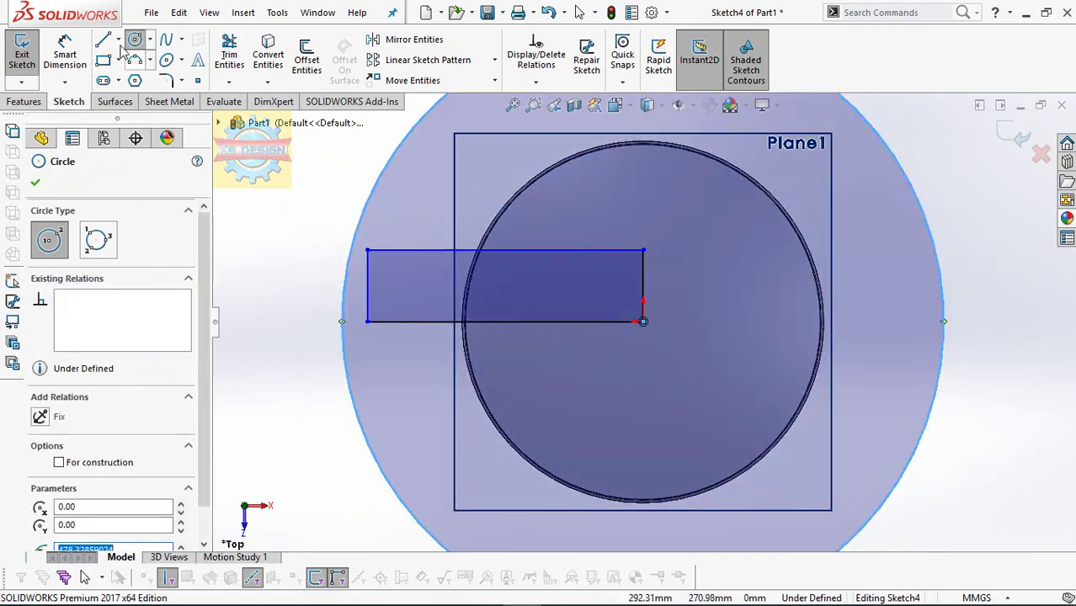
key("Escape")
key("Escape")
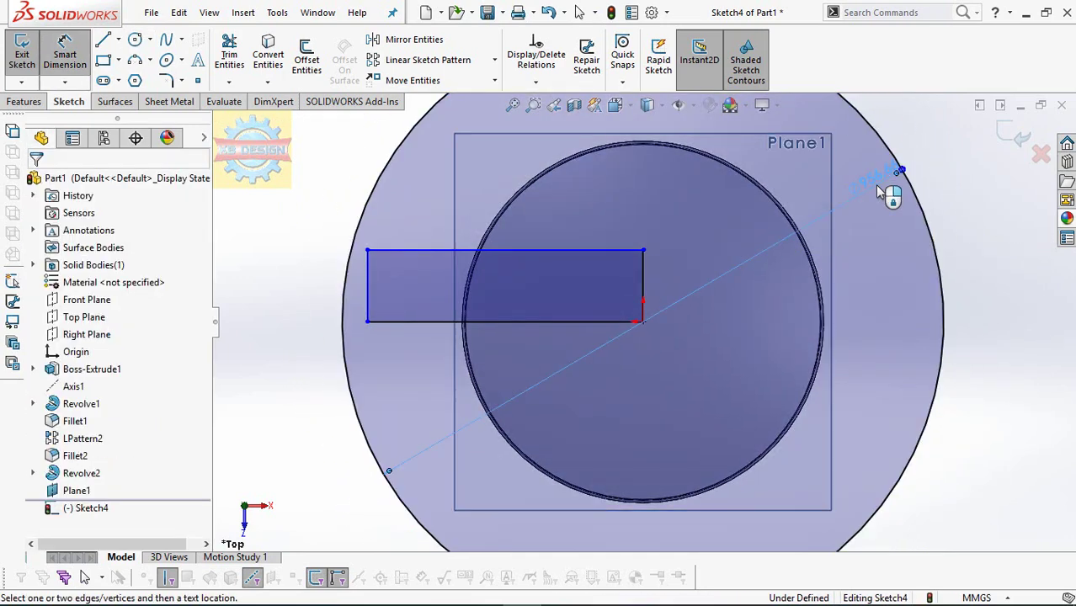
left_click(877, 191)
type("565")
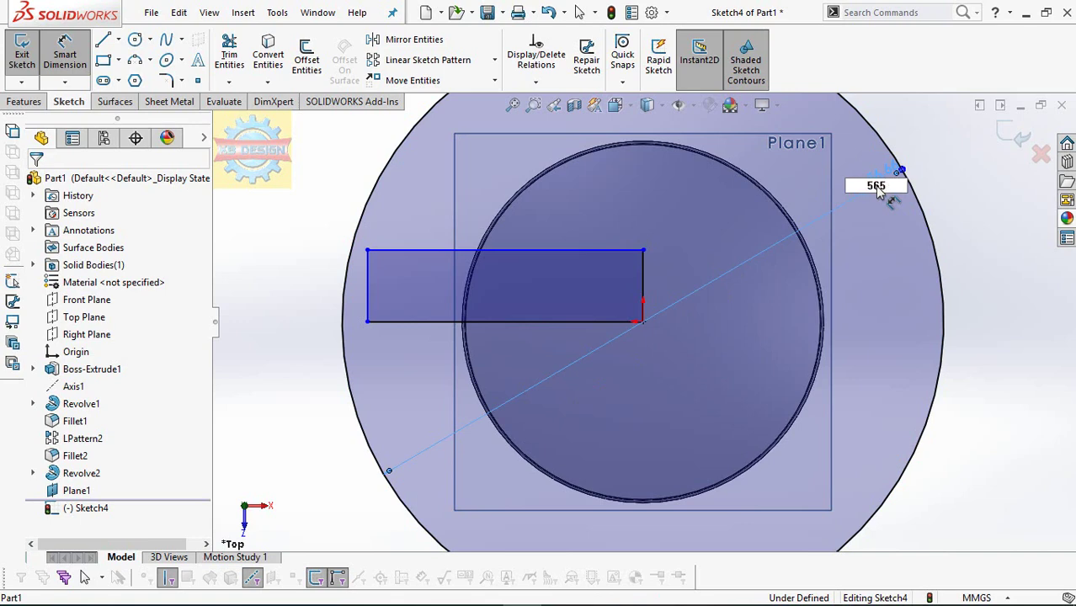
key("Return")
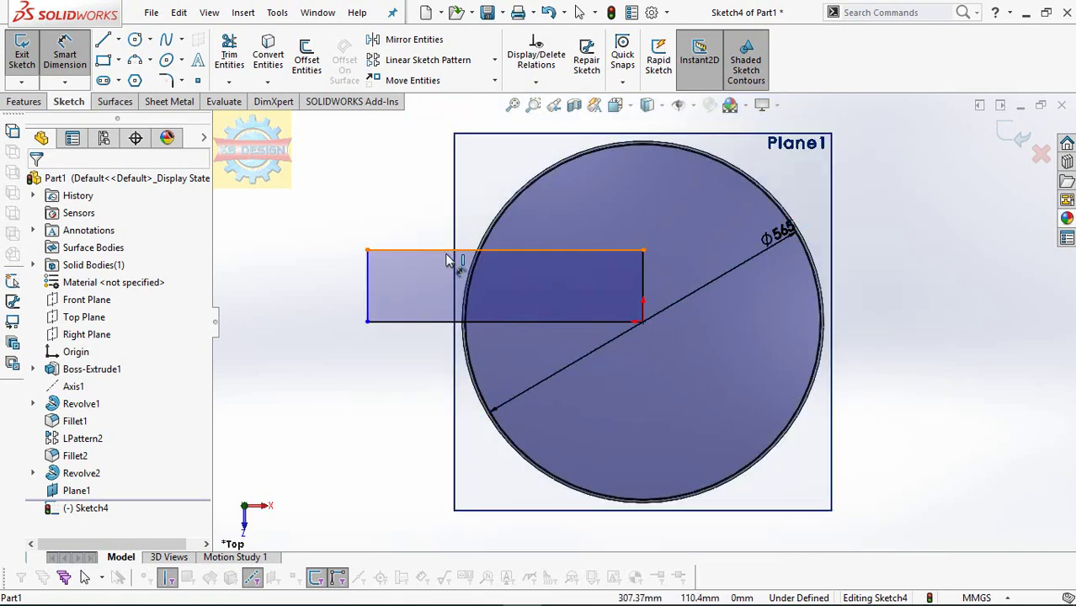
Step: Dimension the rectangle's height to 60 mm
left_click(443, 250)
left_click(380, 320)
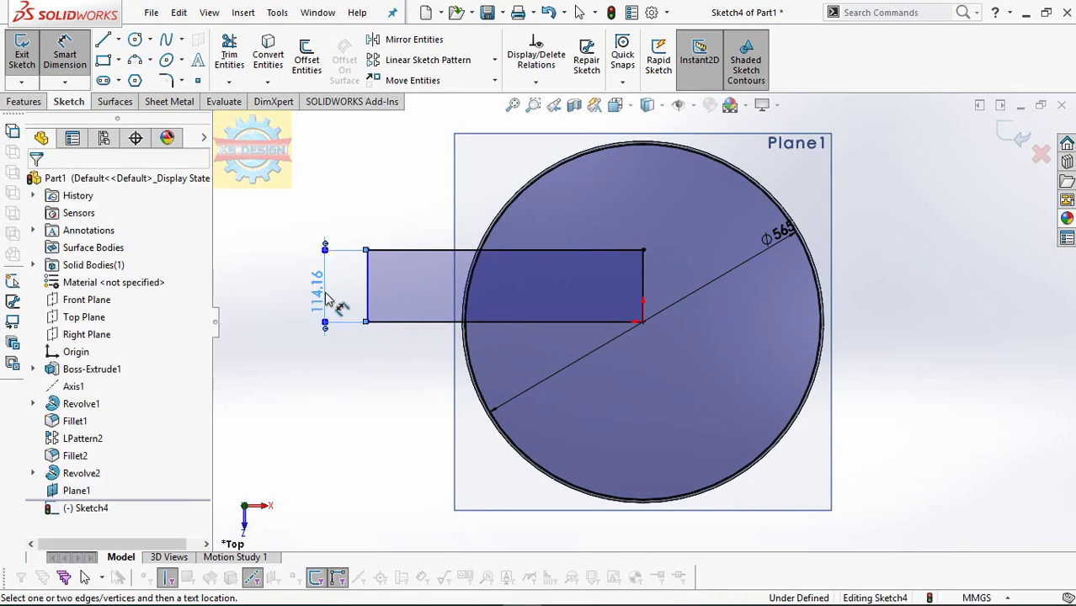
left_click(327, 298)
type("60")
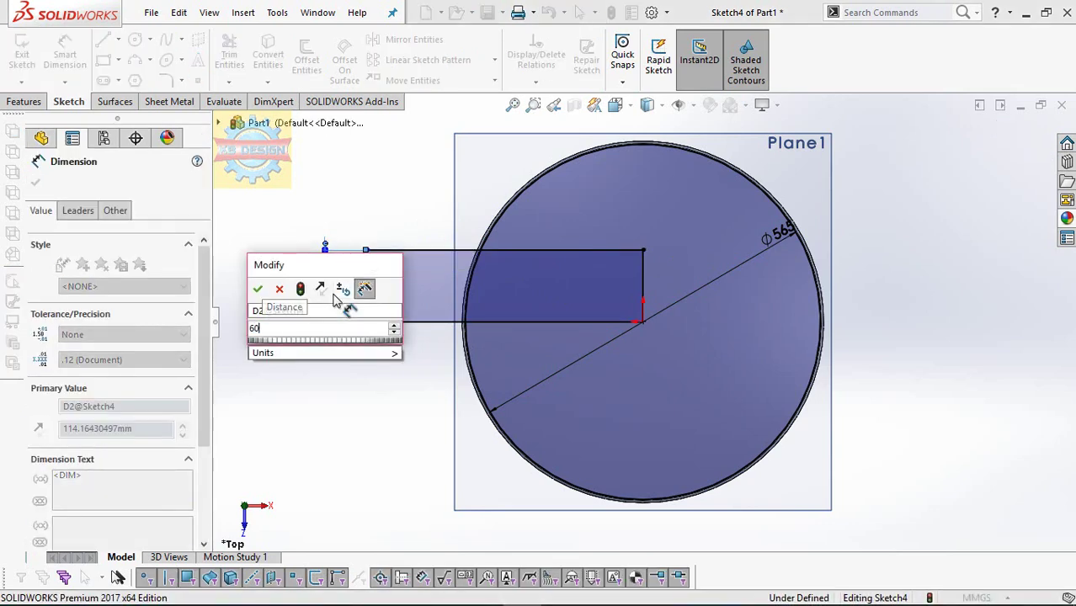
key("Return")
key("Escape")
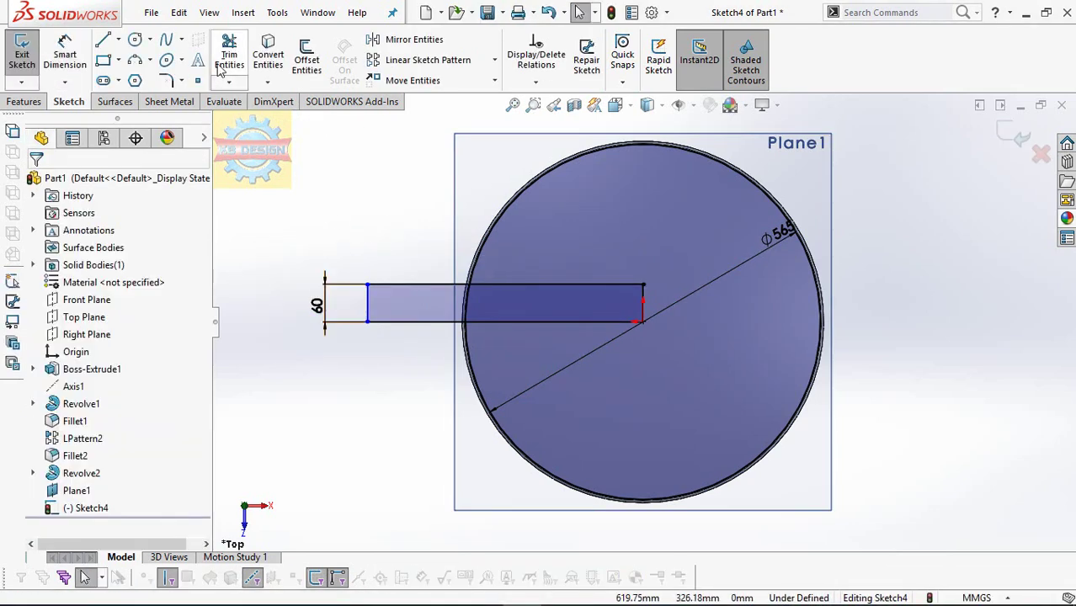
Step: Mirror the strip's top and right edges about its bottom edge, then trim lines outside the circle
left_click(224, 66)
left_click(447, 42)
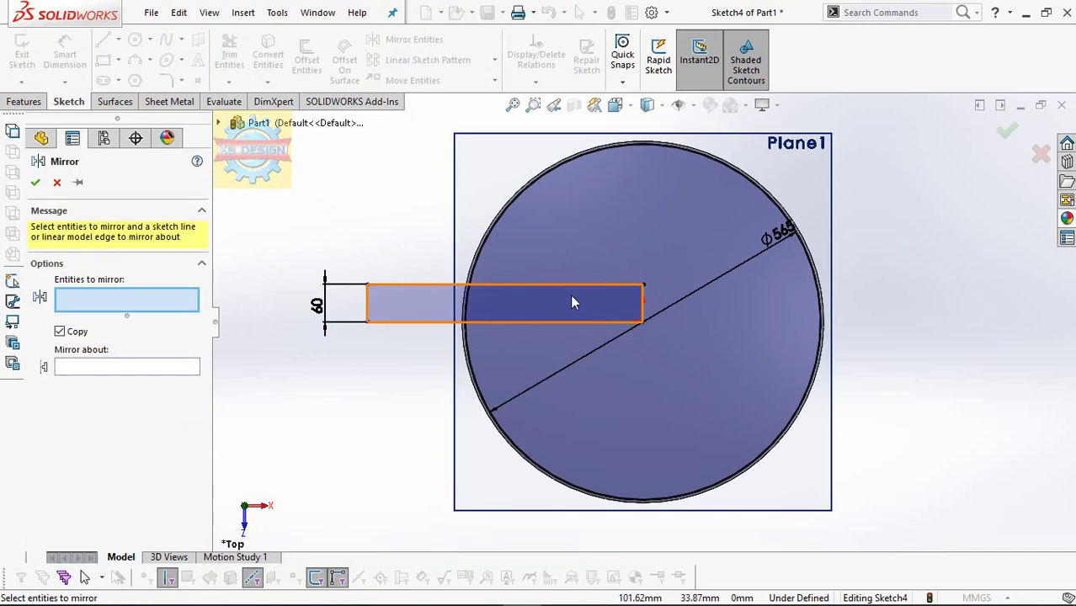
left_click(562, 288)
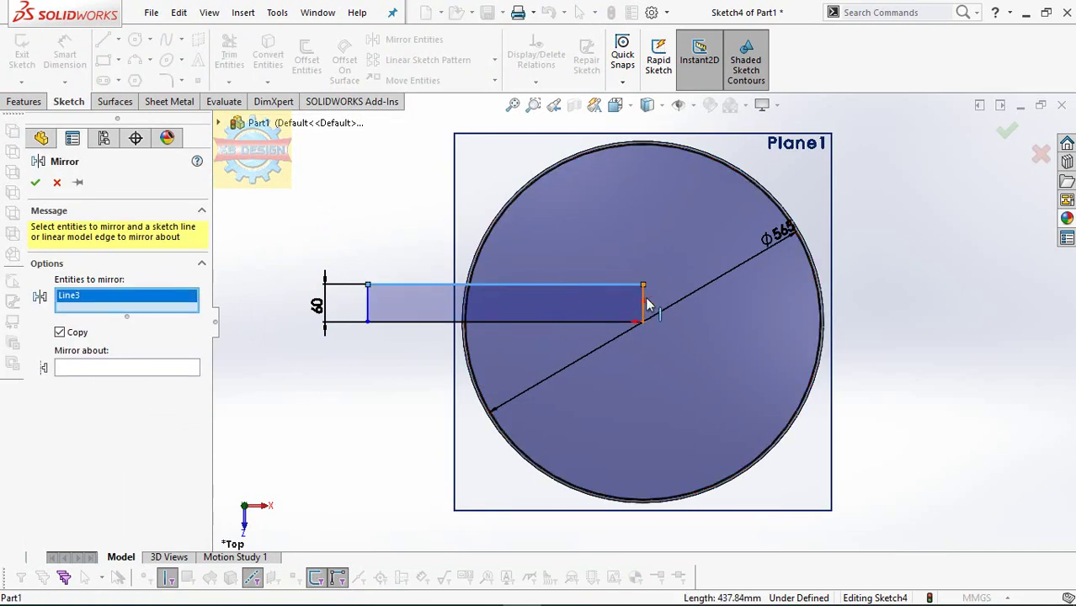
left_click(644, 305)
left_click(484, 322)
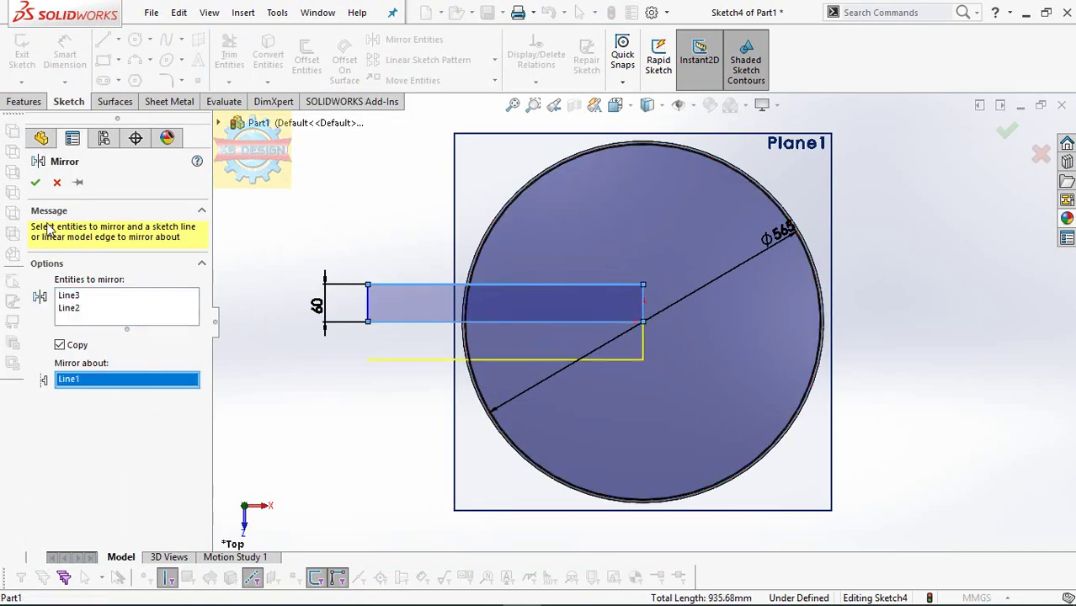
left_click(35, 182)
left_click(229, 55)
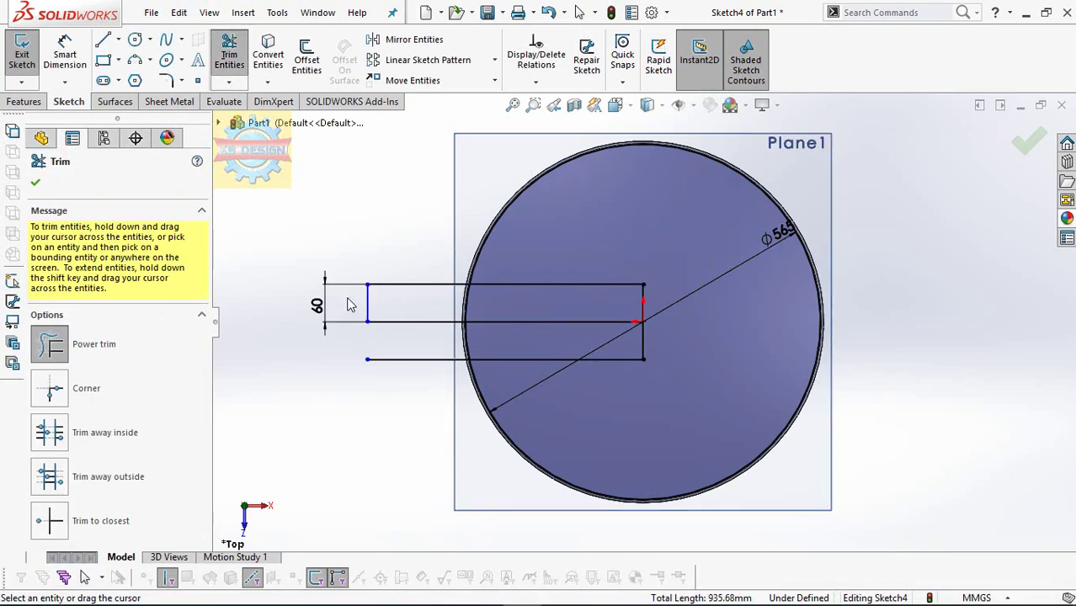
left_click_drag(395, 269, 429, 375)
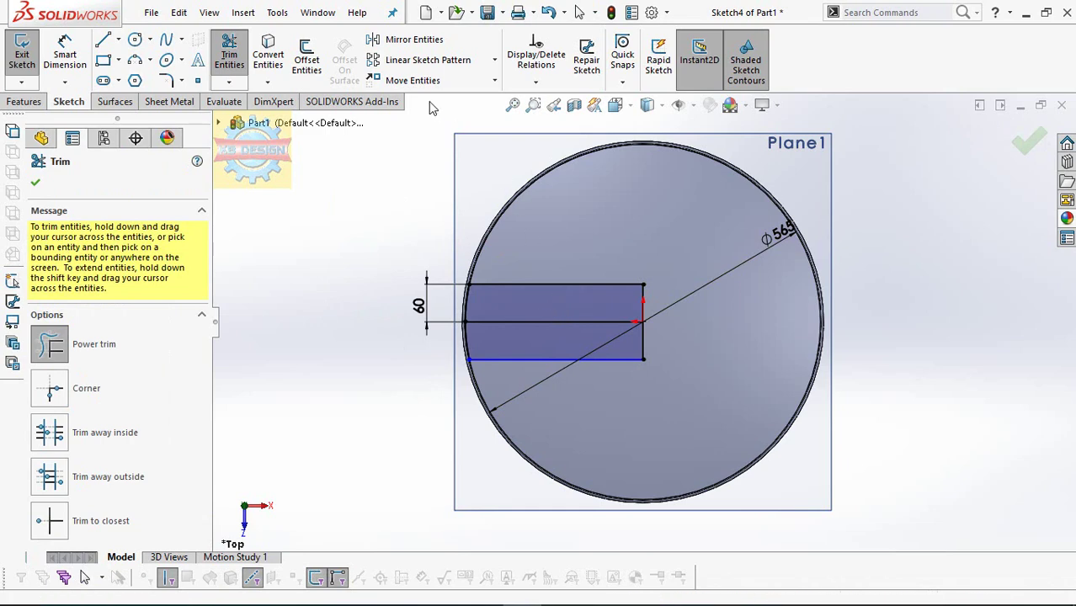
Step: Set up a circular sketch pattern of the strip's lines around the centre
left_click(496, 61)
left_click(476, 101)
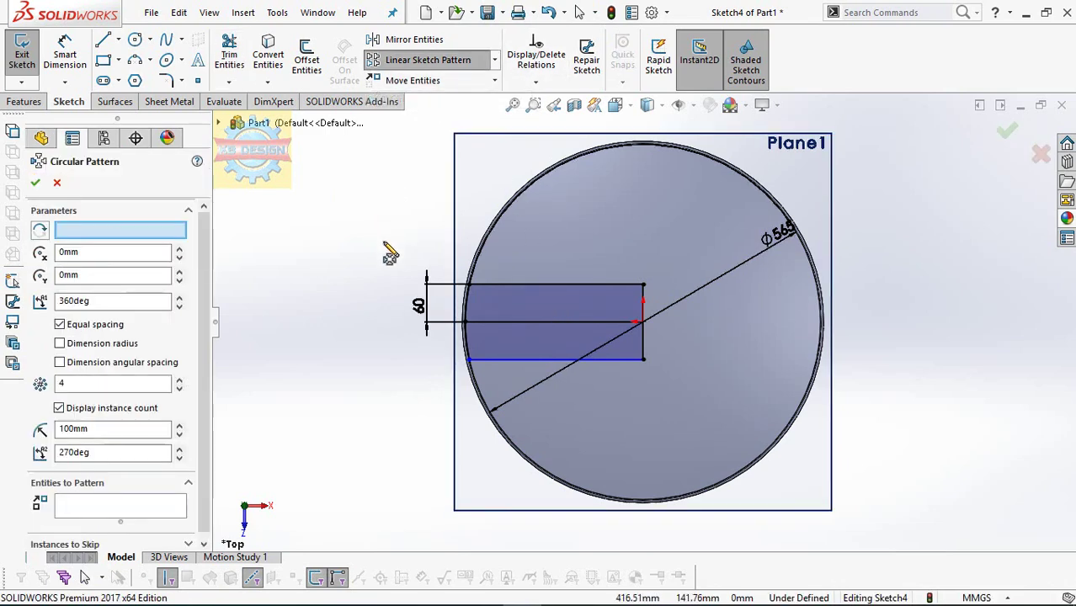
left_click(174, 503)
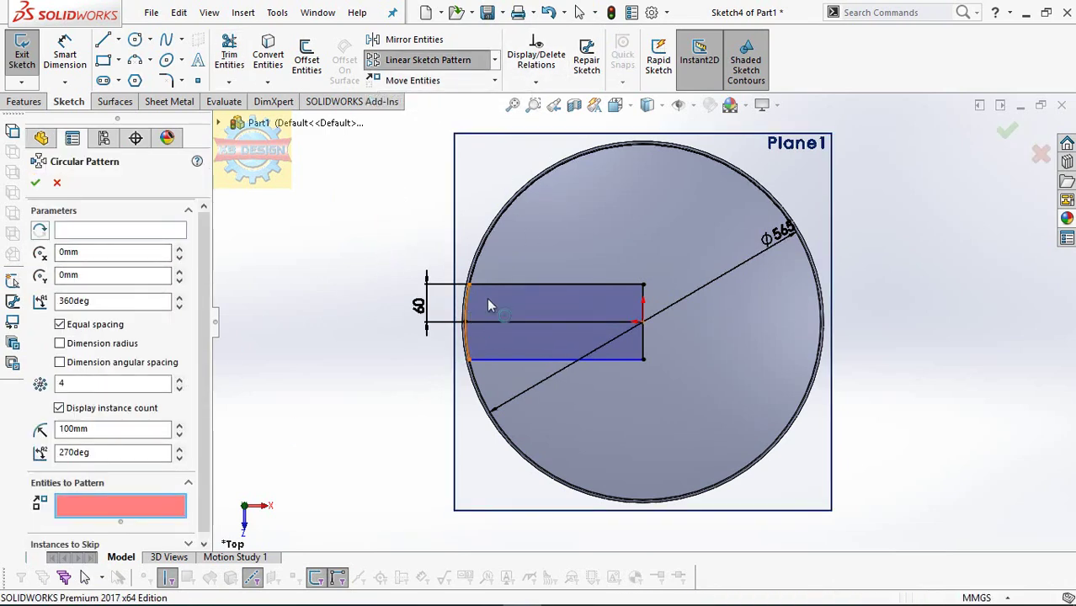
left_click(489, 305)
left_click(556, 286)
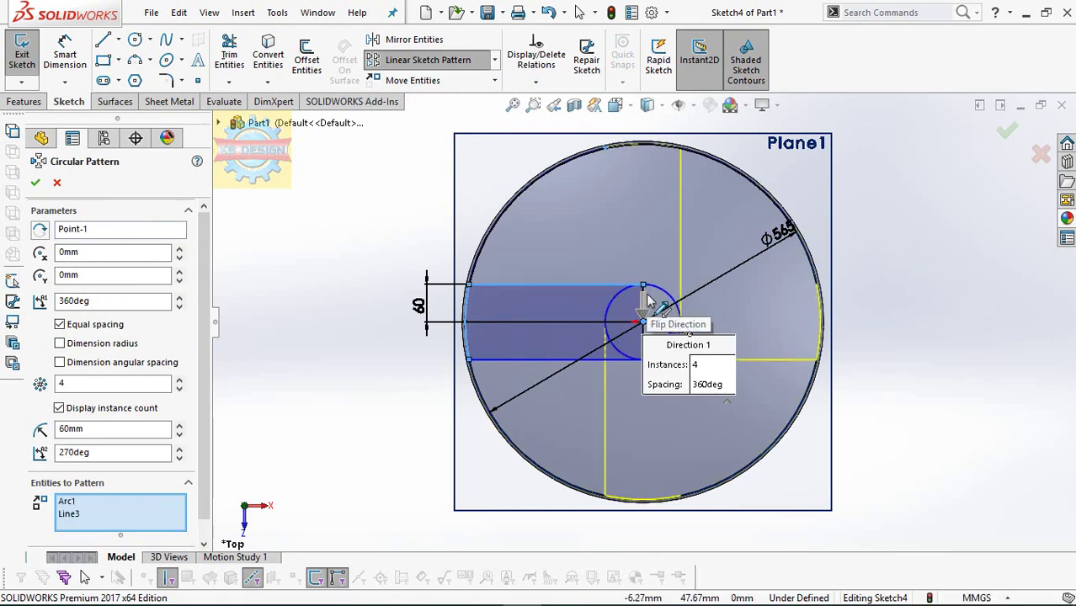
Step: Accept the four-copy pattern and power-trim the overlapping centre lines into one cross outline
left_click(35, 182)
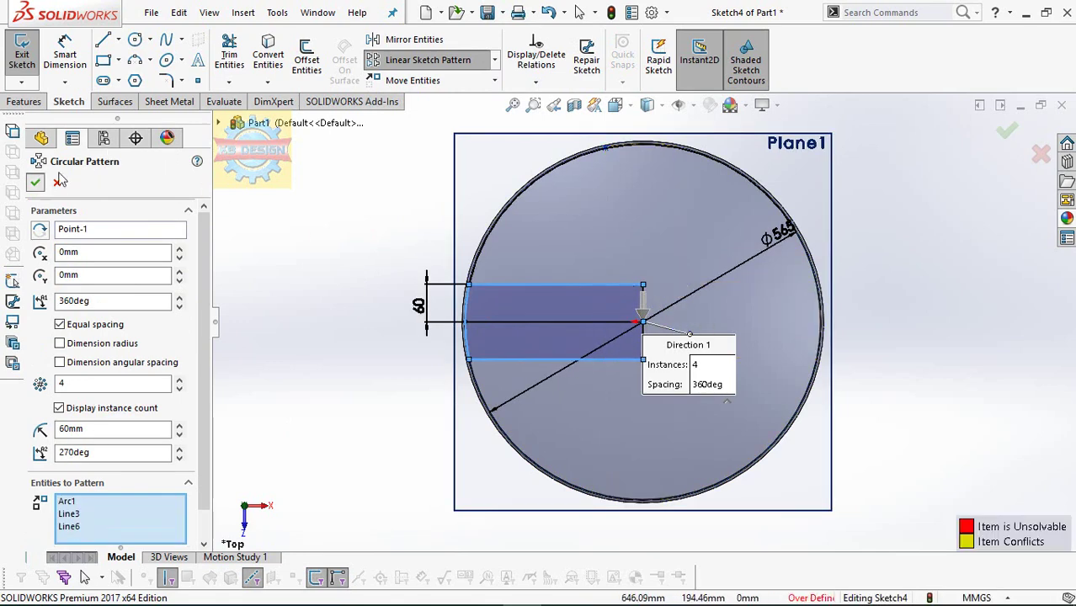
left_click(229, 55)
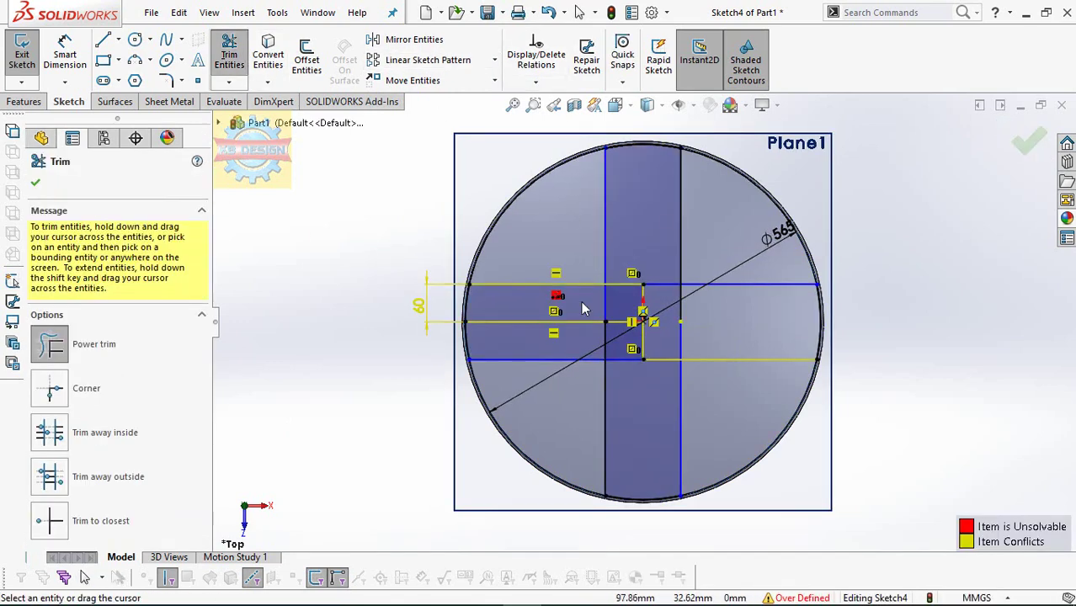
left_click_drag(661, 281, 697, 327)
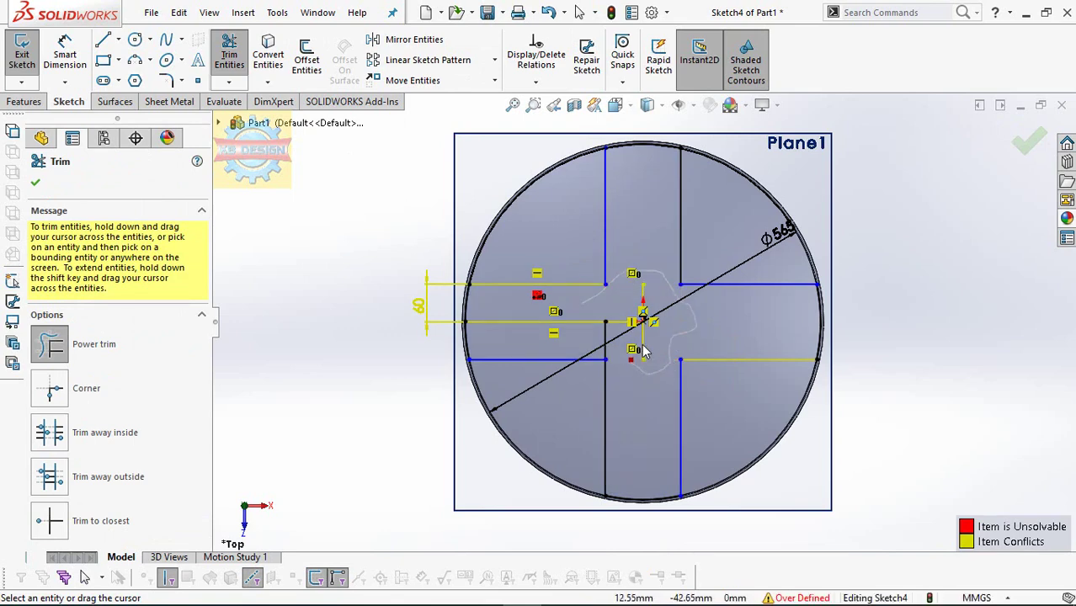
left_click_drag(596, 344, 646, 329)
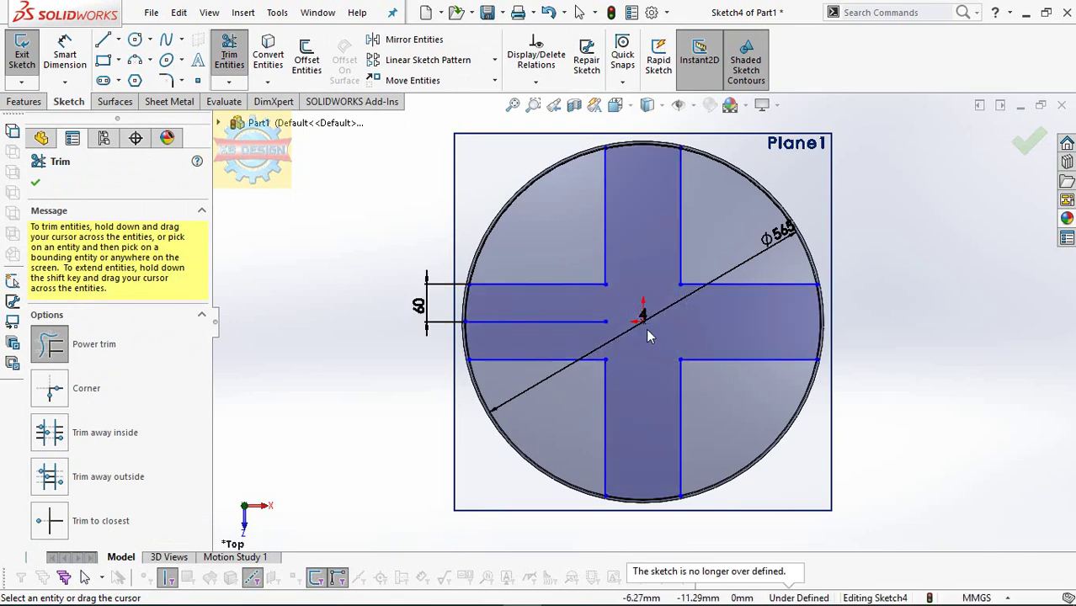
left_click(587, 325)
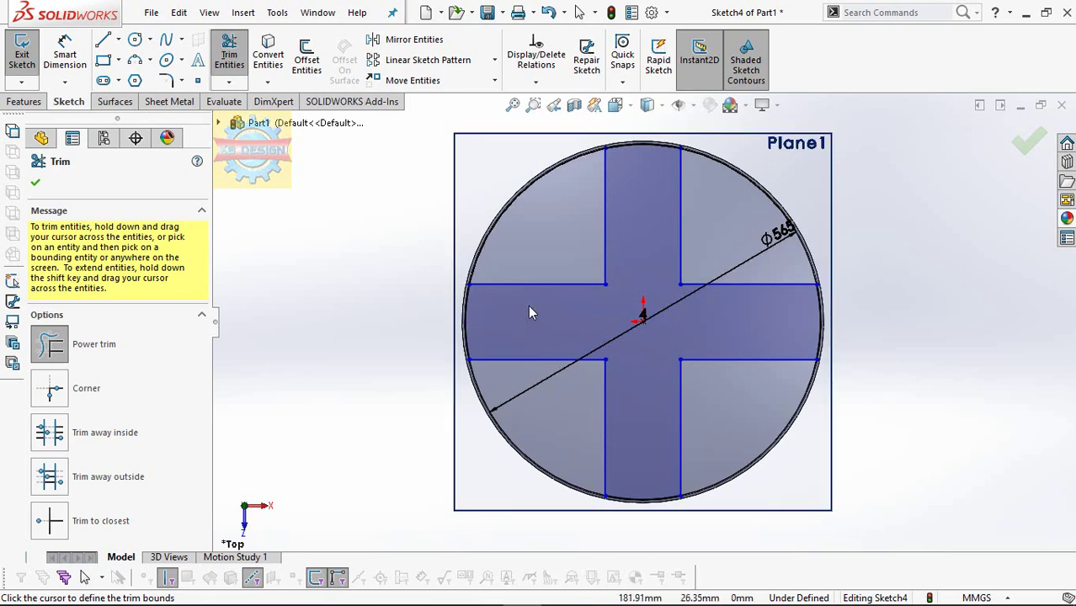
key("f")
key("Escape")
key("Escape")
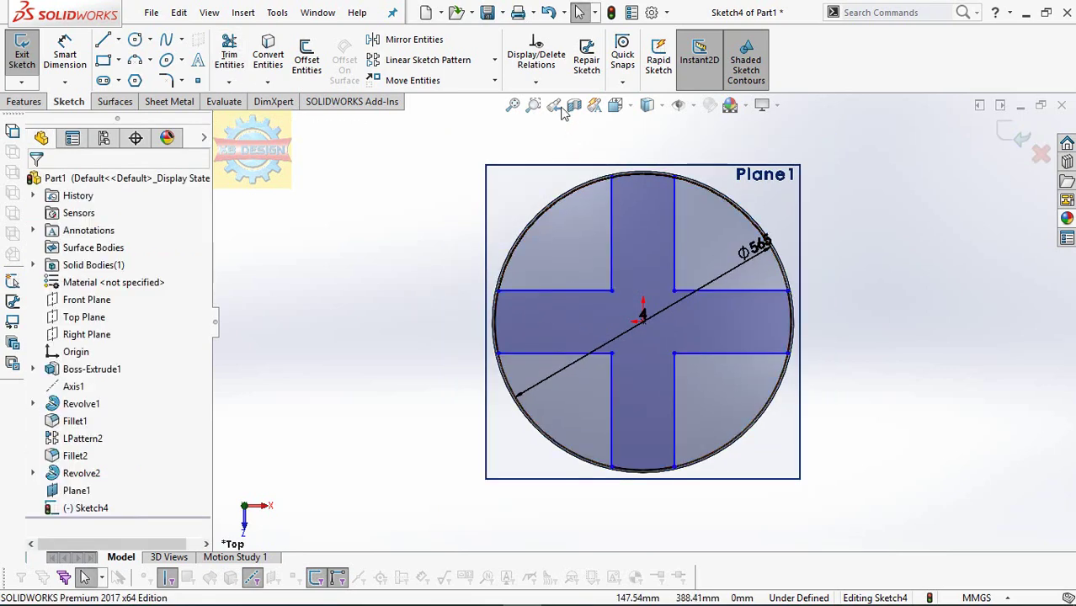
Step: Add a sketch relation between two inner corner points of the cross
left_click(536, 82)
left_click(560, 118)
left_click(611, 291)
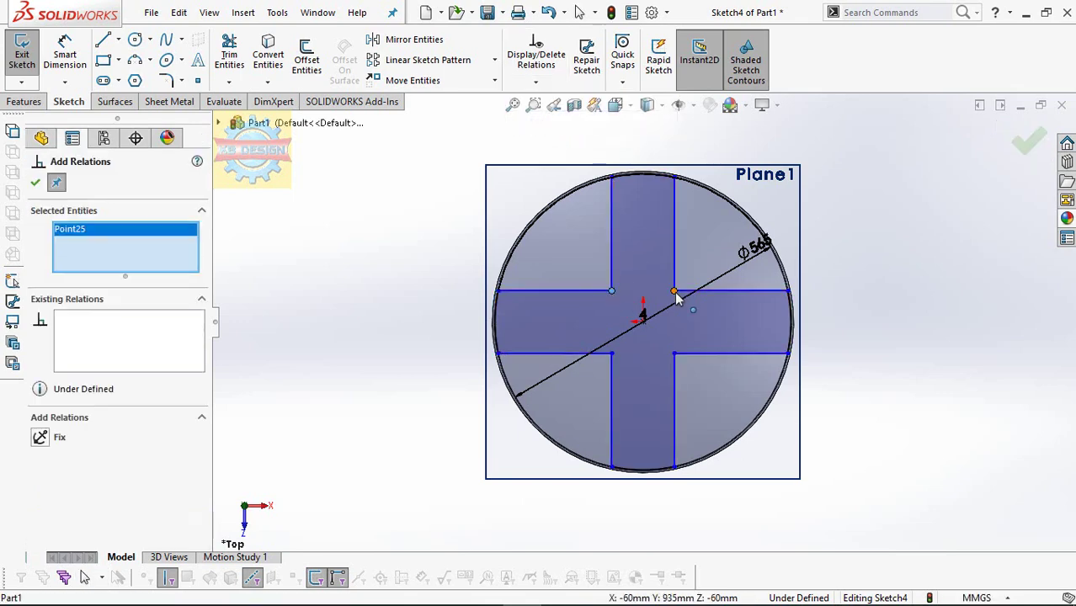
left_click(673, 290)
left_click(40, 438)
key("Escape")
scroll(608, 284, "up", 3)
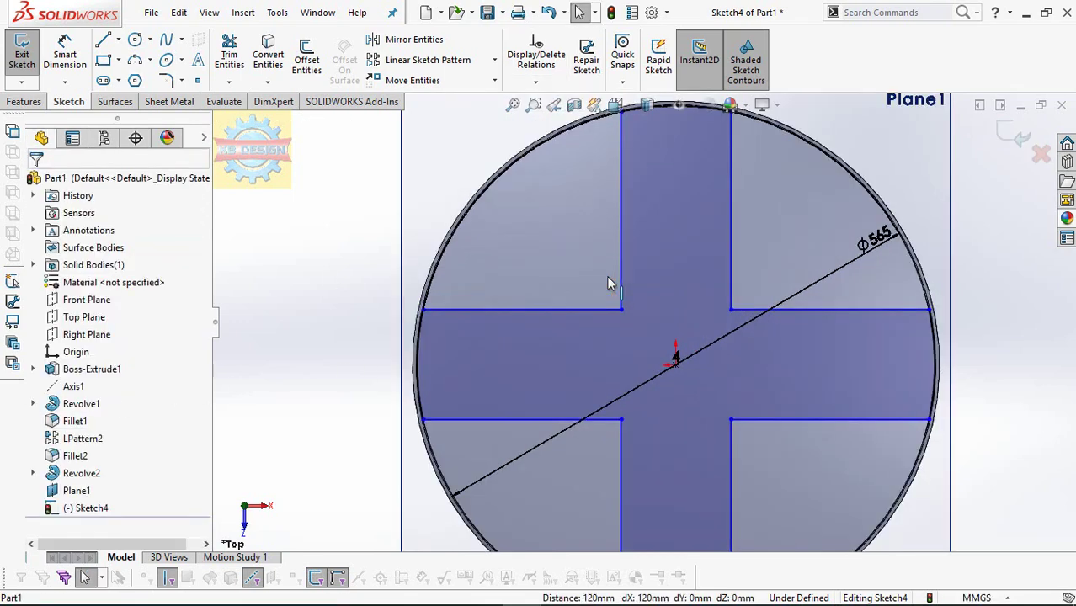
Step: Draw a slanted line between two cross arms and dimension it at 45°
key("l")
left_click(497, 309)
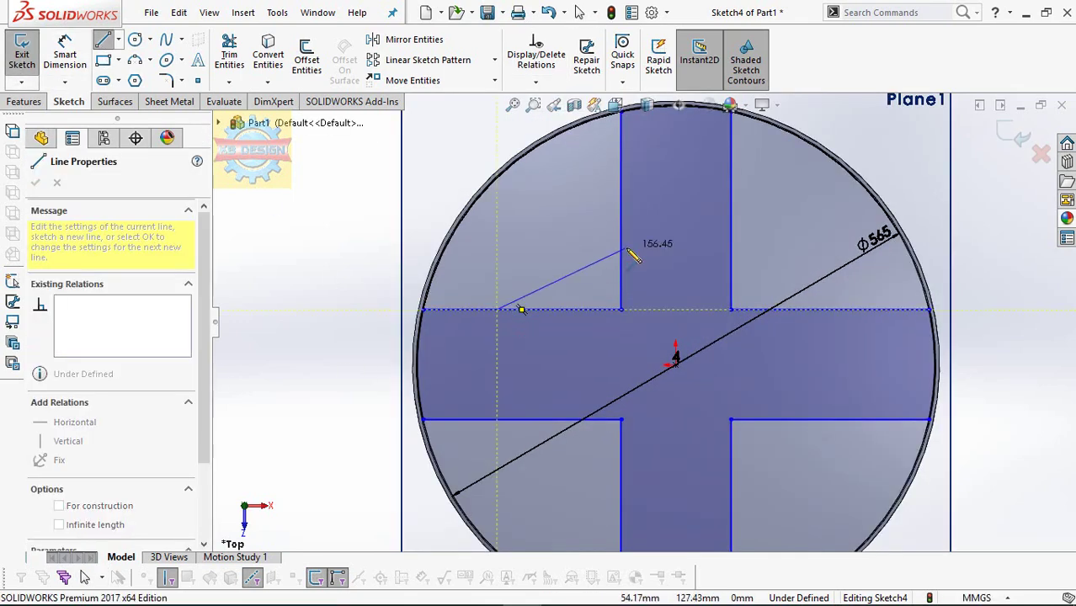
left_click(620, 247)
key("d")
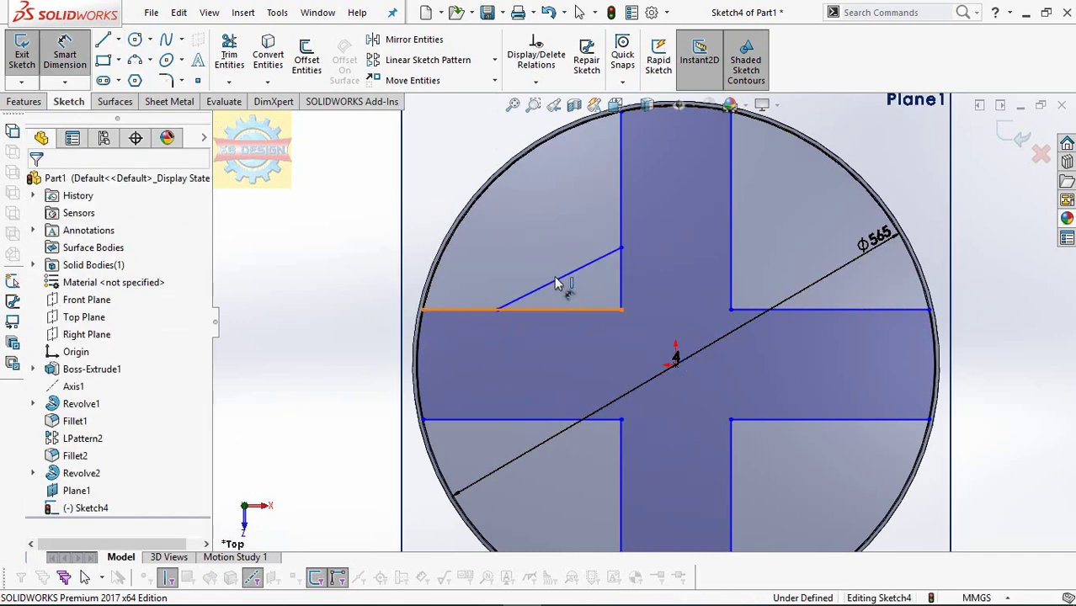
left_click(547, 309)
left_click(562, 278)
key("Escape")
type("45")
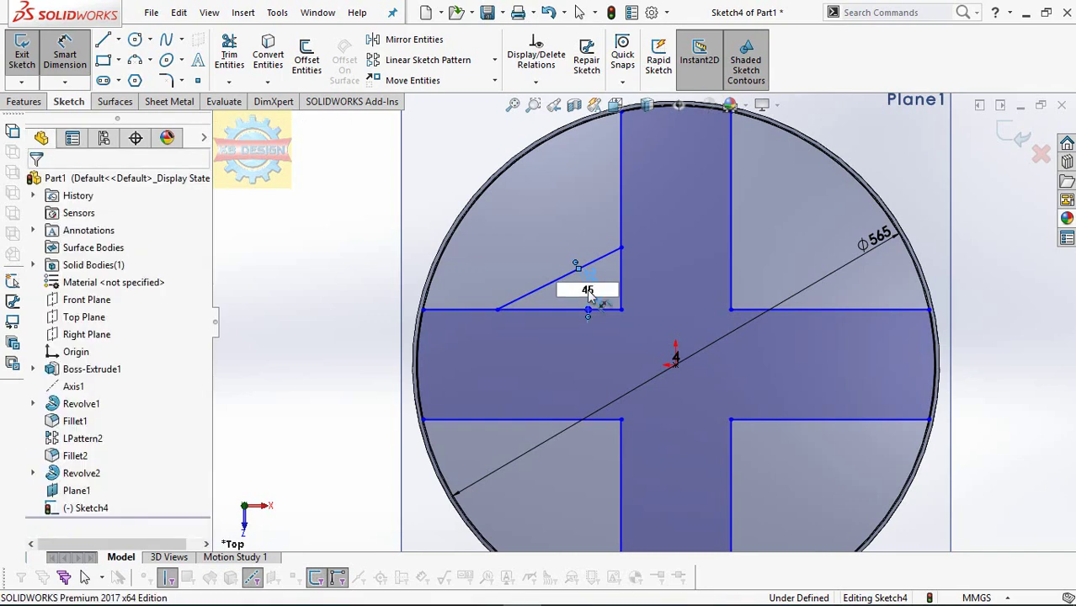
key("Return")
key("Escape")
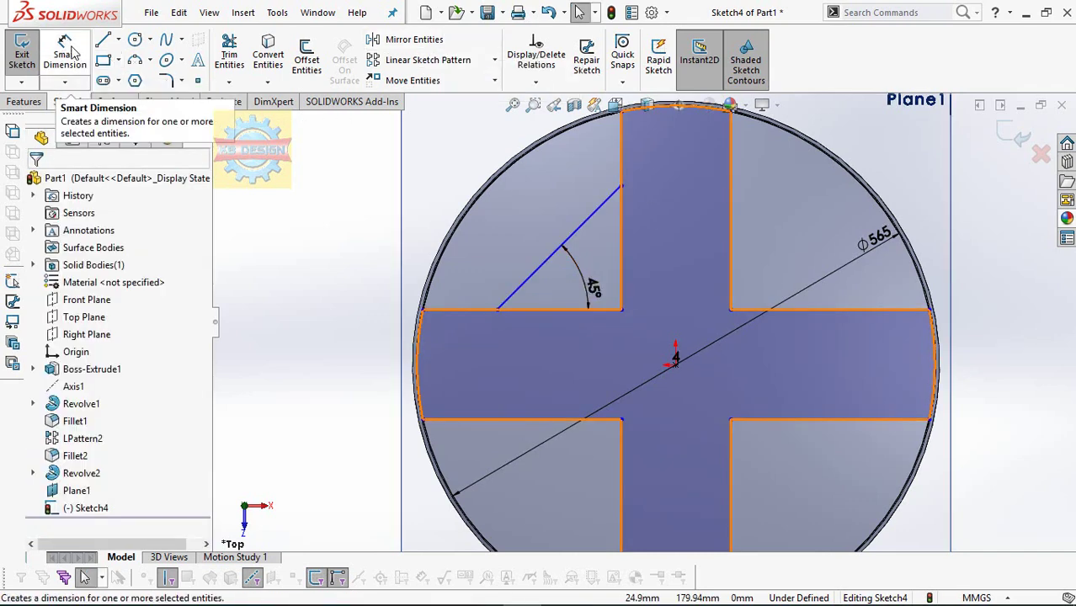
Step: Dimension the slanted line's lower endpoint 180.4 mm from the centre
left_click(74, 52)
left_click(497, 310)
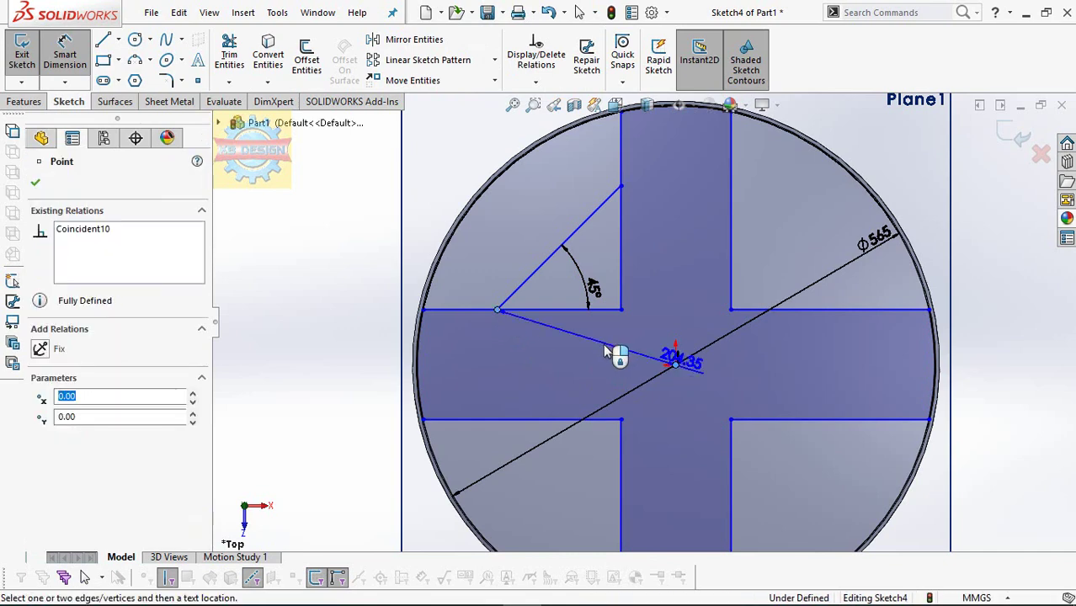
left_click(557, 398)
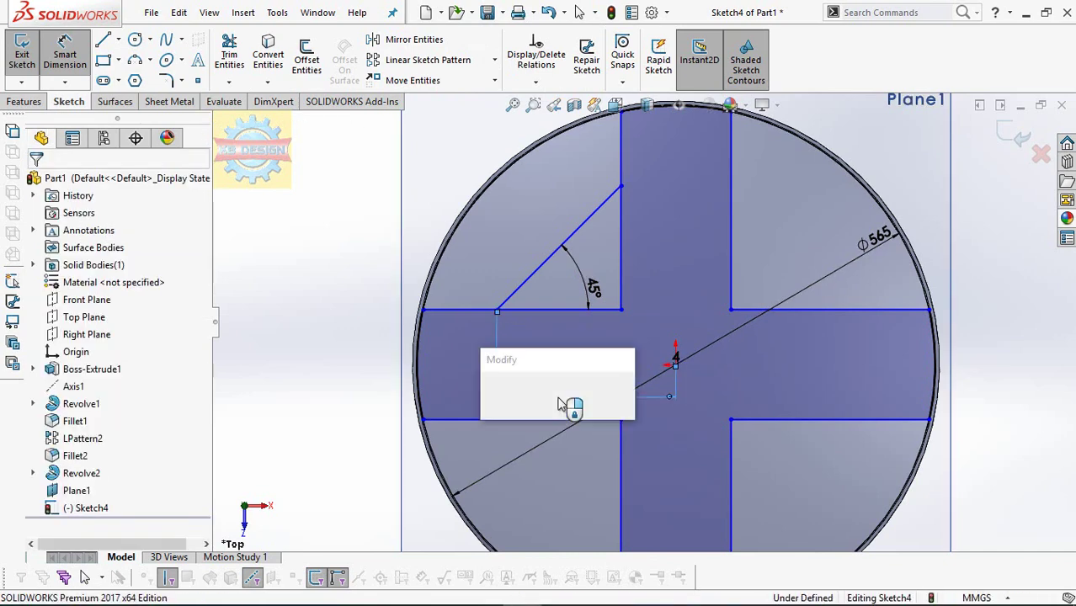
type("180.4")
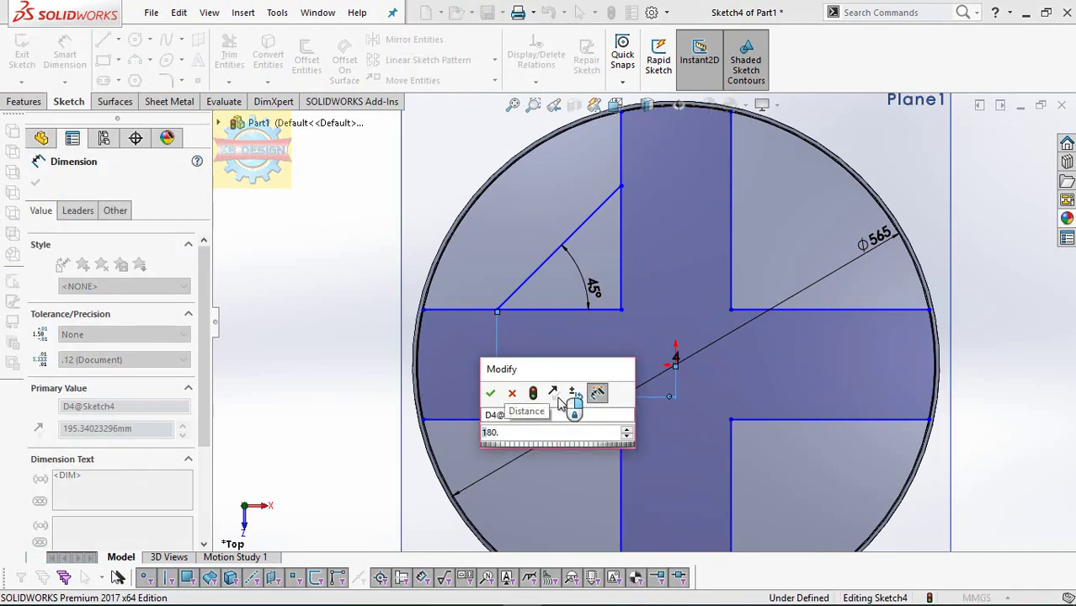
key("Return")
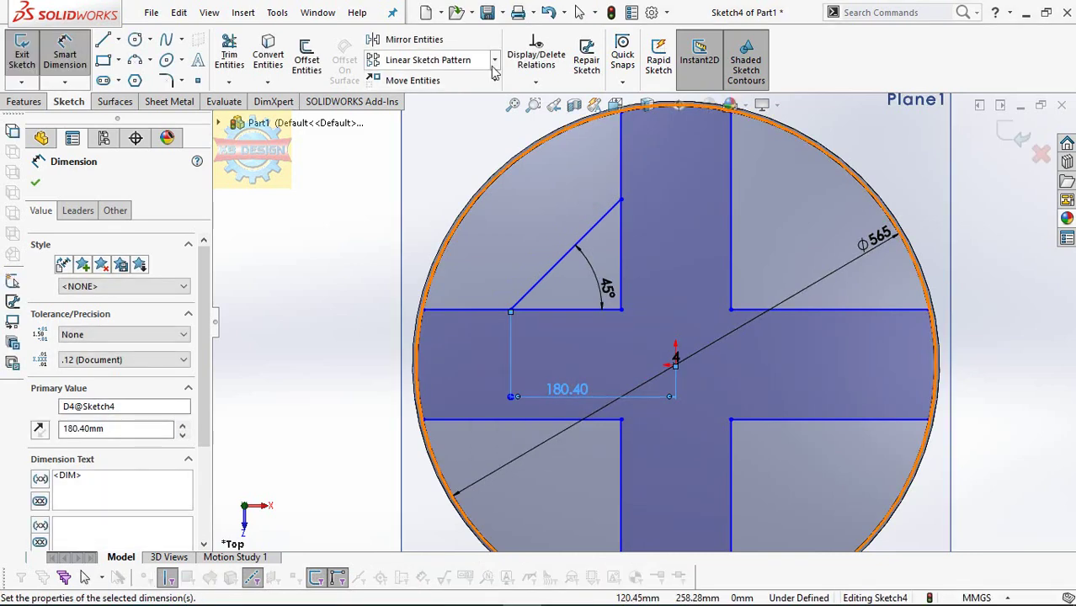
left_click(495, 60)
Step: Pattern the 45° line four times around the centre and trim the corners behind, undoing one wrong trim
left_click(428, 99)
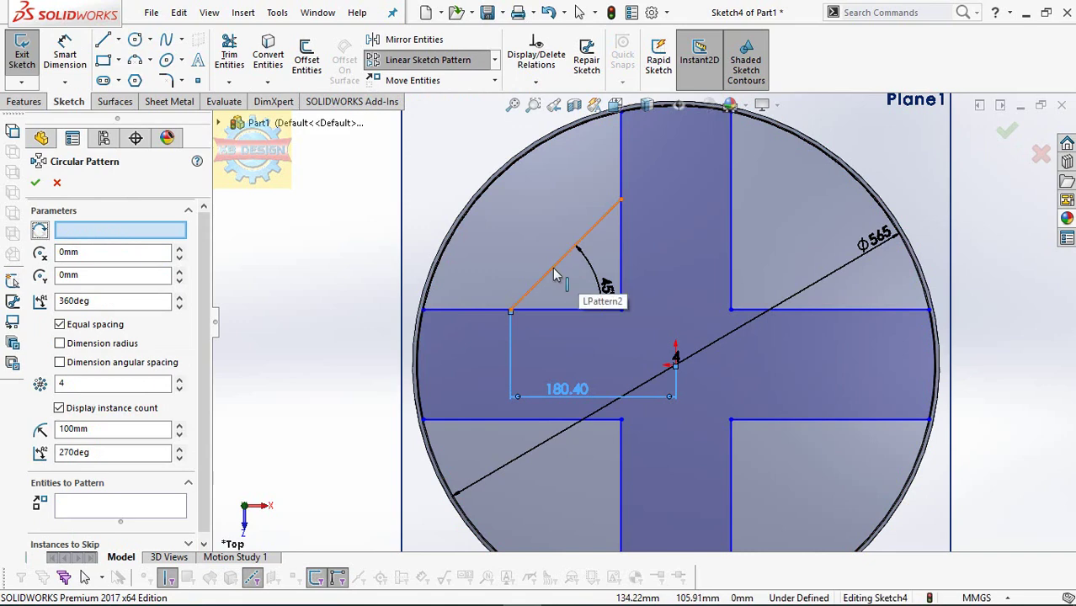
left_click(526, 296)
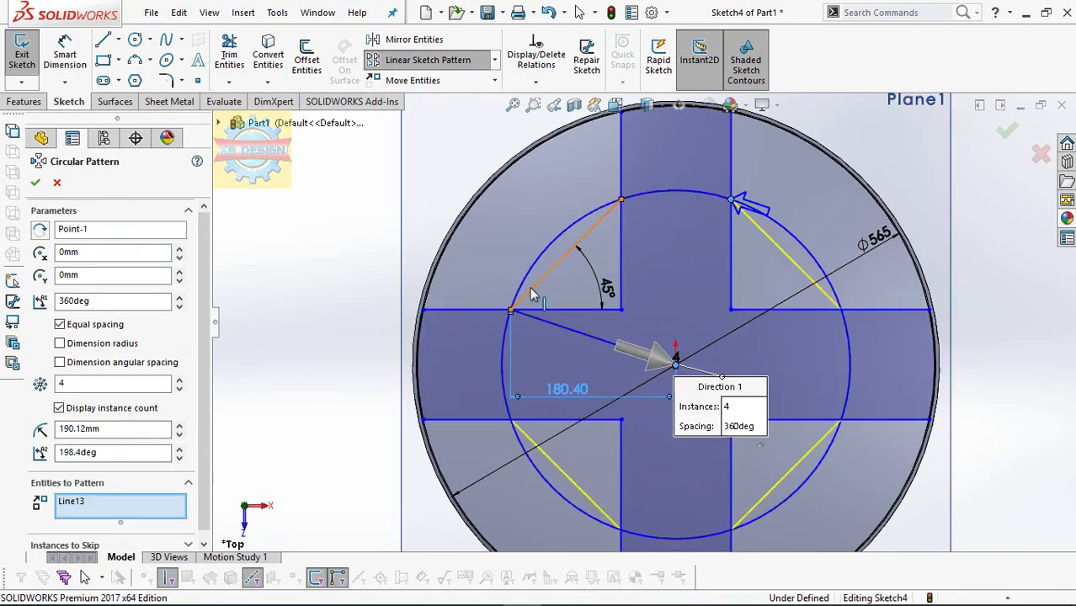
left_click(105, 137)
left_click(229, 54)
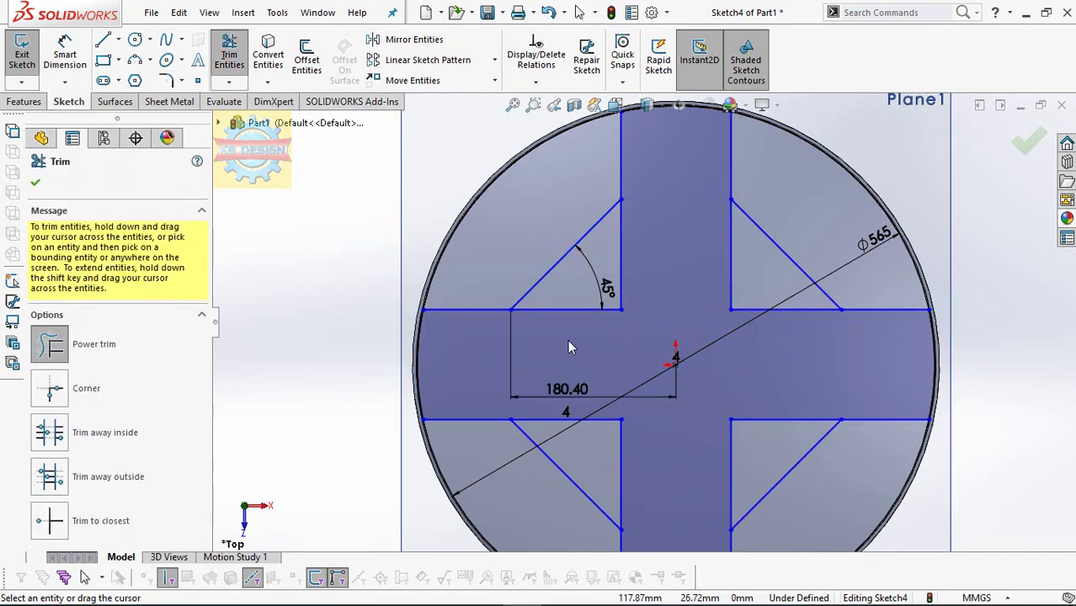
left_click_drag(568, 339, 636, 291)
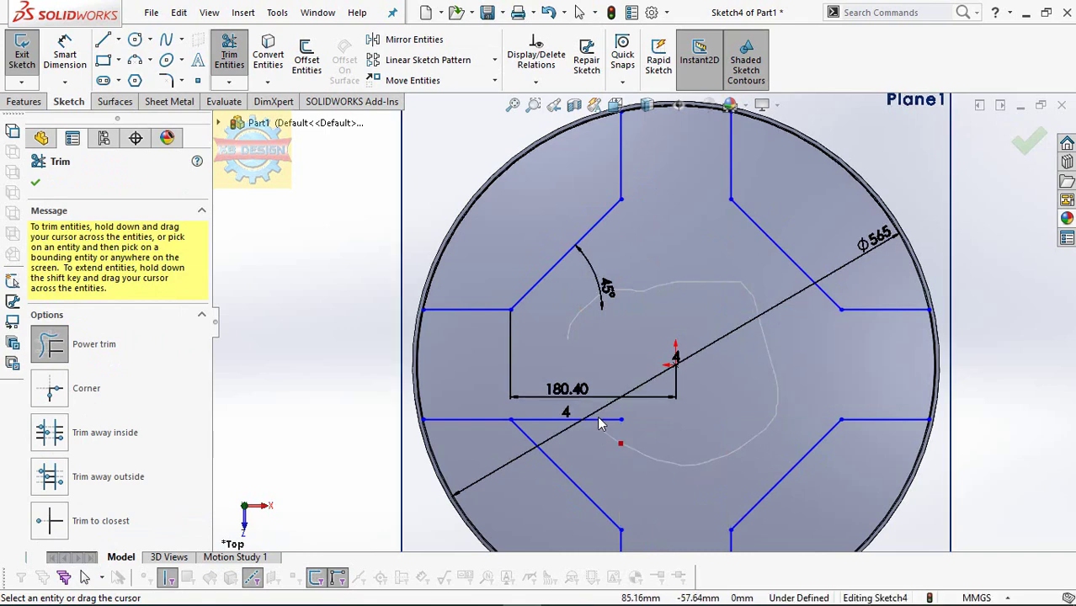
key("ctrl+z")
Step: Extrude the chamfered cross sketch Up To Next as Boss-Extrude2
left_click(25, 101)
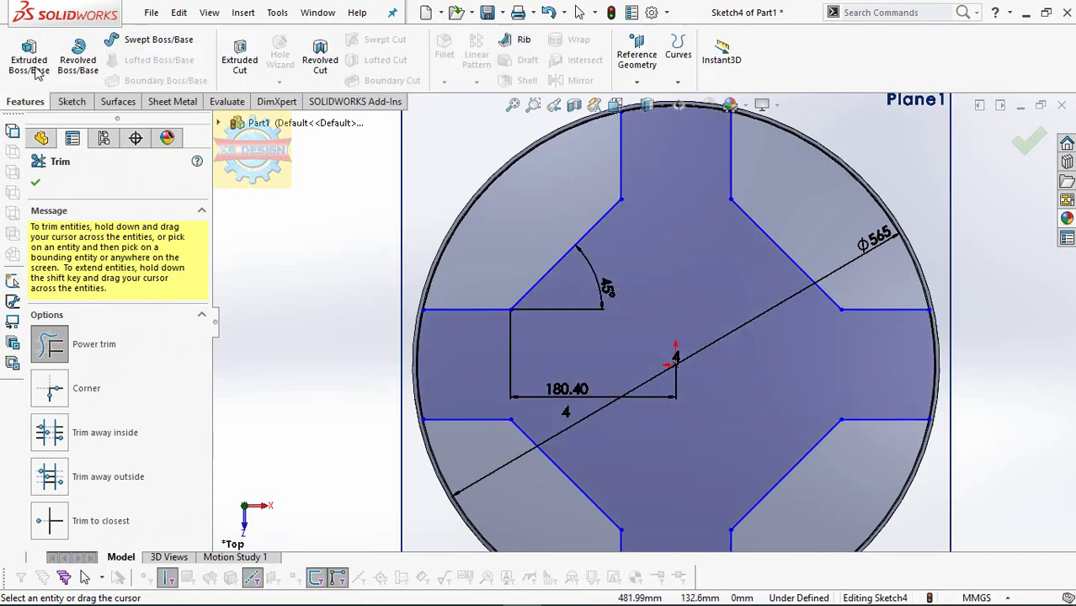
left_click(29, 59)
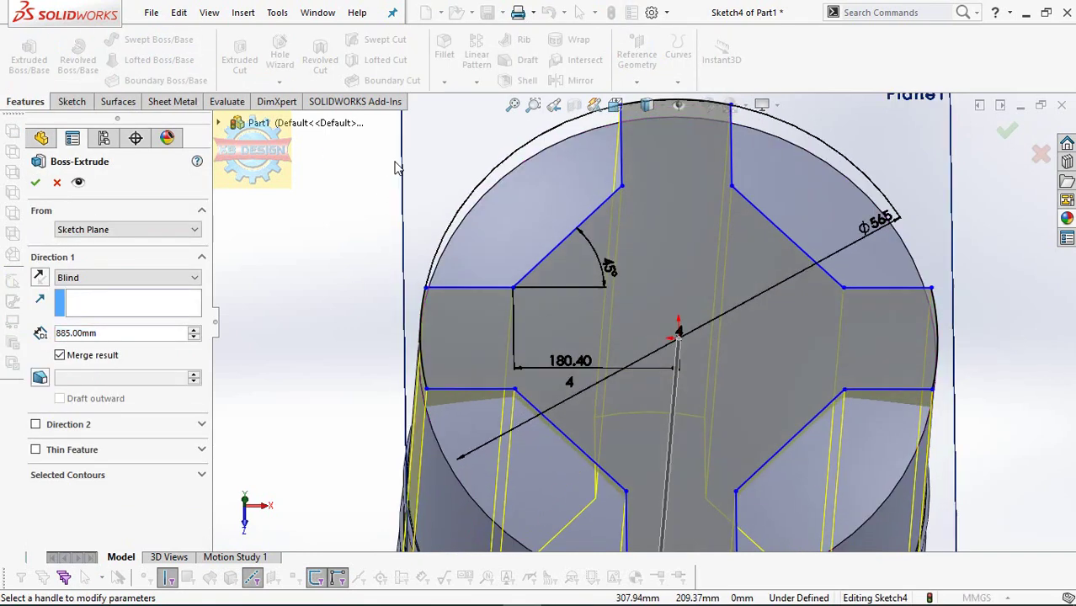
left_click(126, 277)
left_click(84, 297)
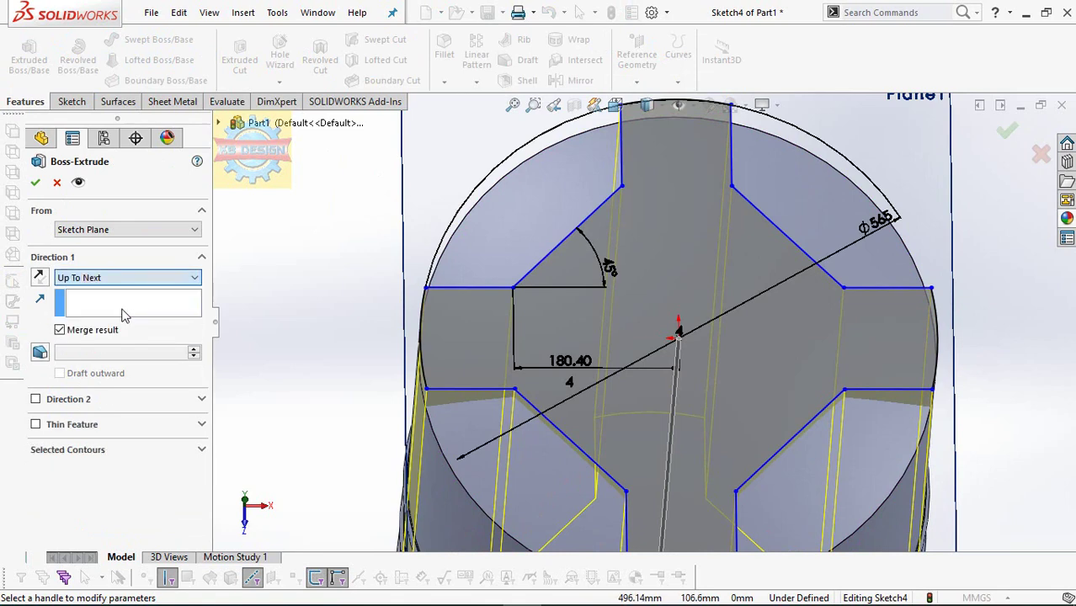
left_click(35, 182)
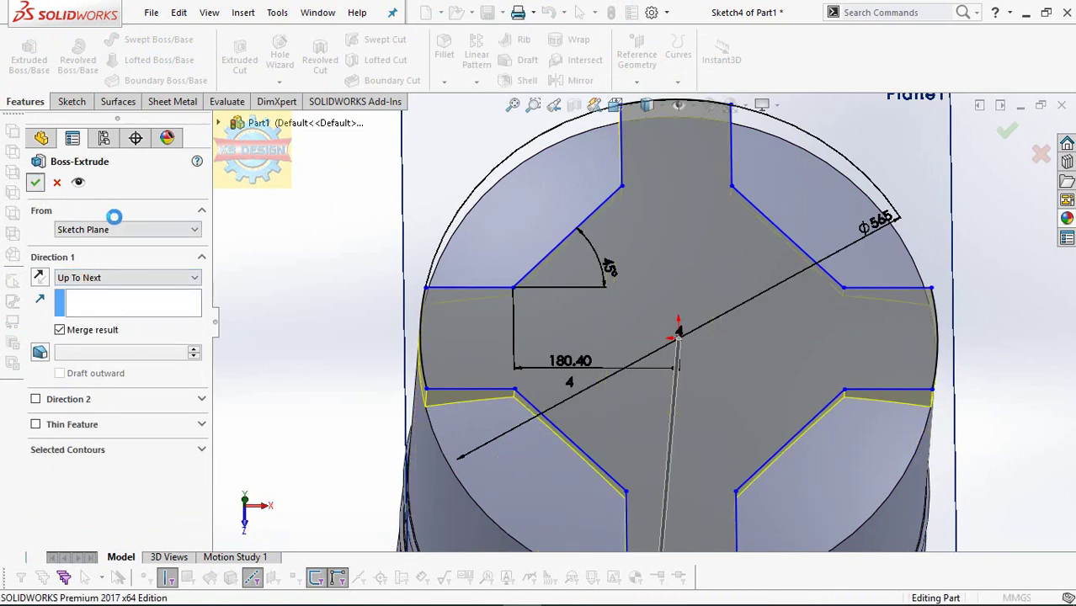
left_click(413, 259)
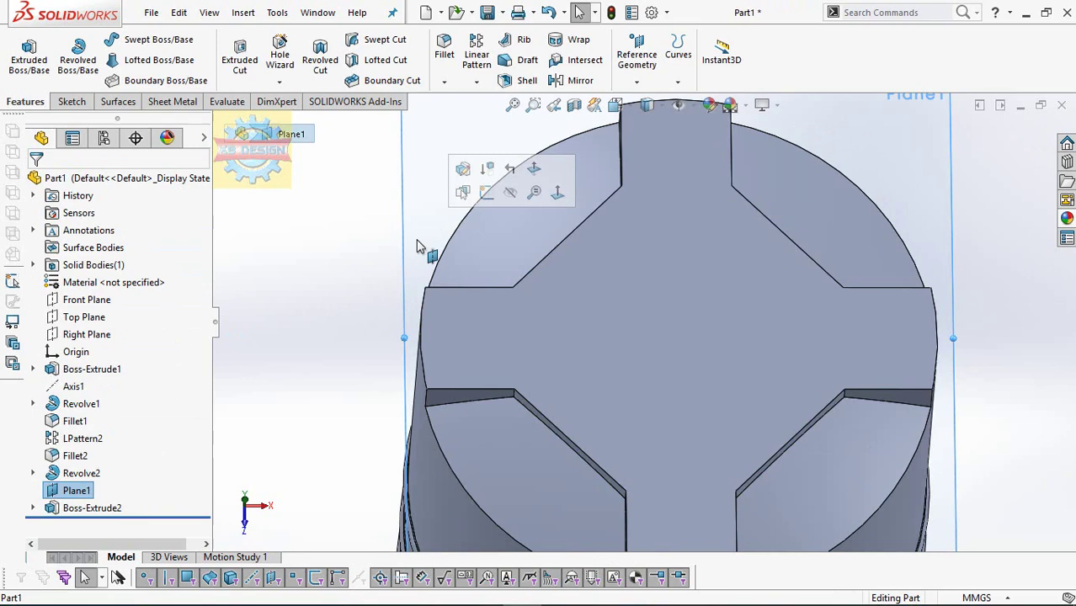
Step: Hide Plane1 and start a sketch on the cross-shaped top face, viewed straight on
left_click(509, 196)
left_click(543, 303)
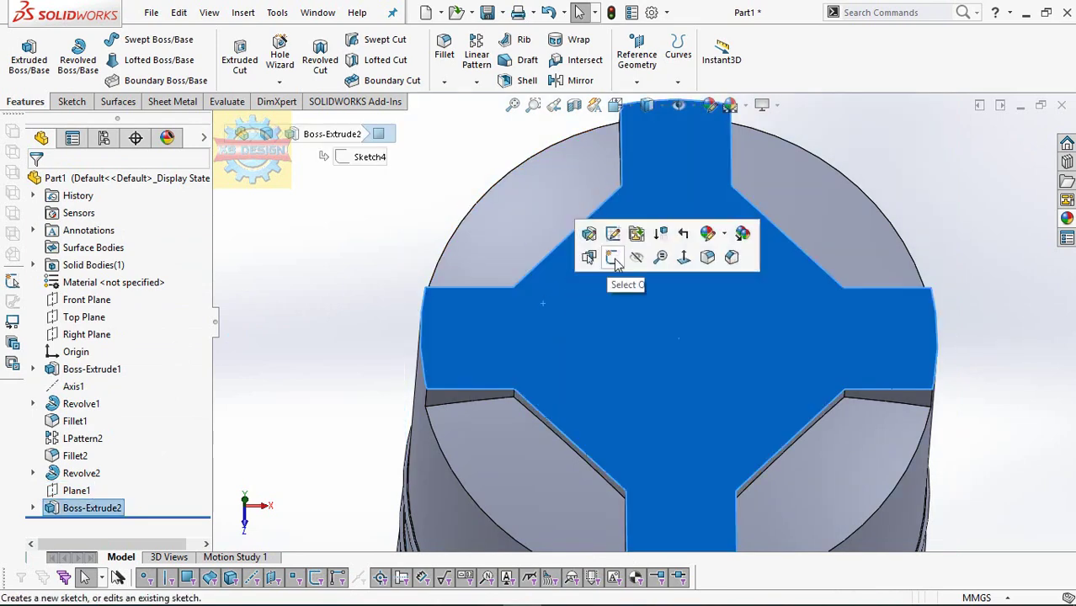
left_click(687, 260)
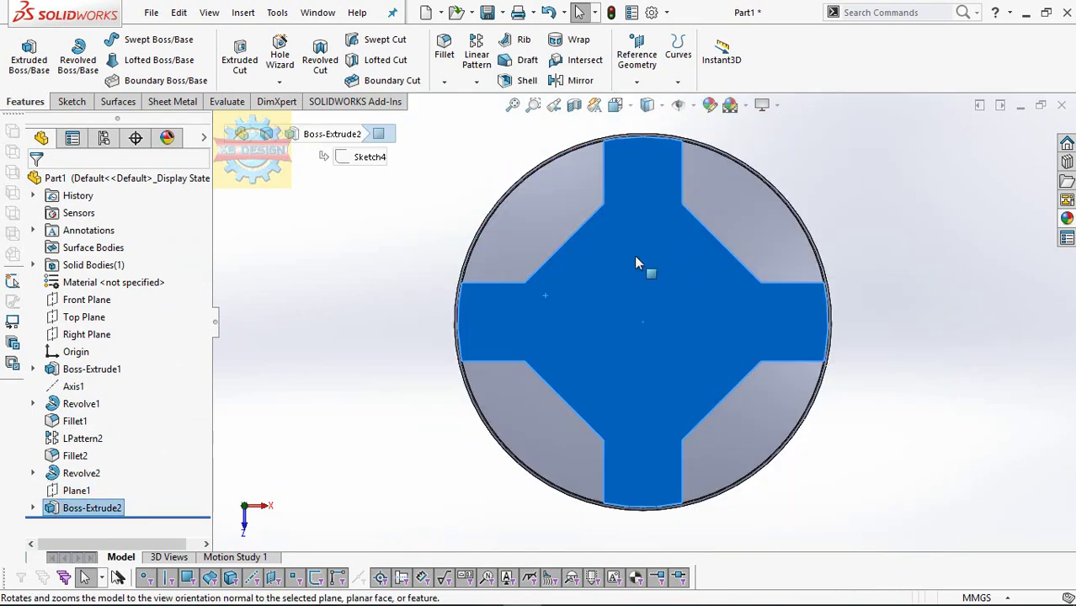
left_click(72, 101)
left_click(22, 55)
left_click(277, 266)
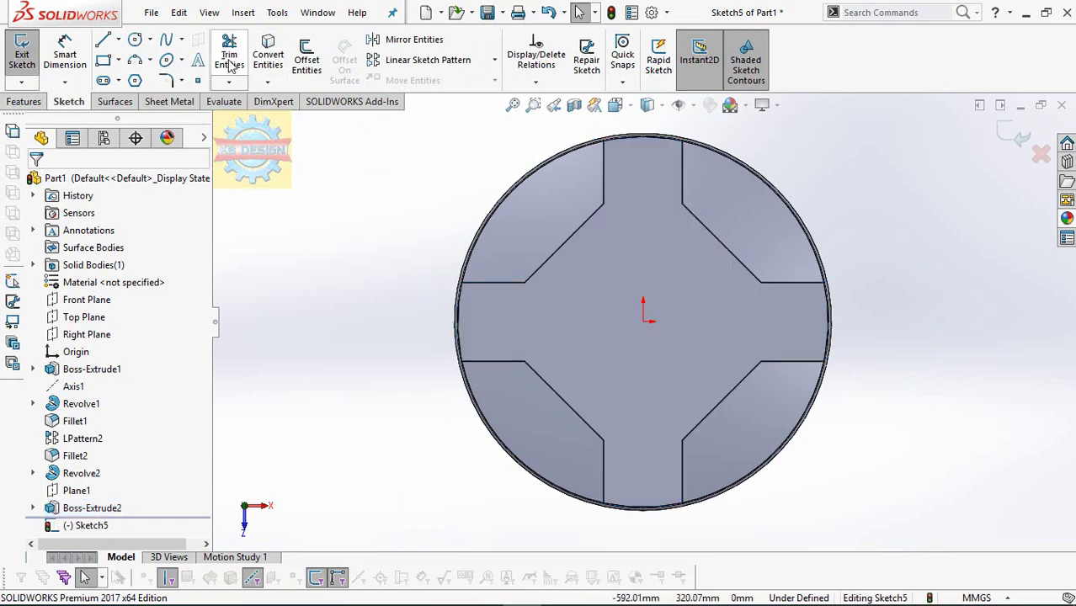
Step: Convert the left circular rim edge and draw a vertical line across the left arm
left_click(268, 60)
left_click(459, 314)
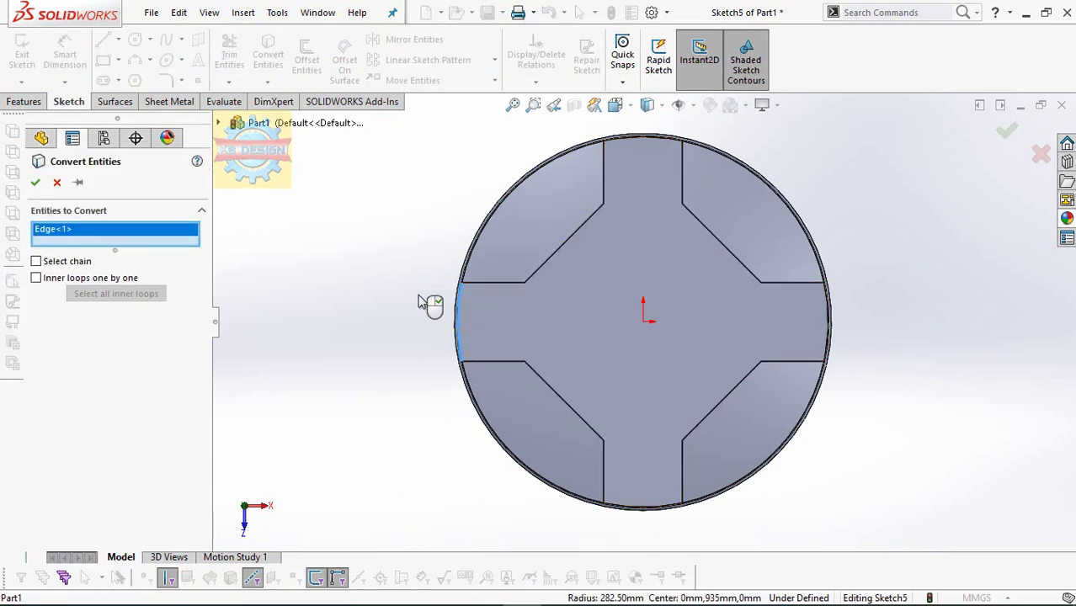
left_click(35, 182)
left_click(103, 39)
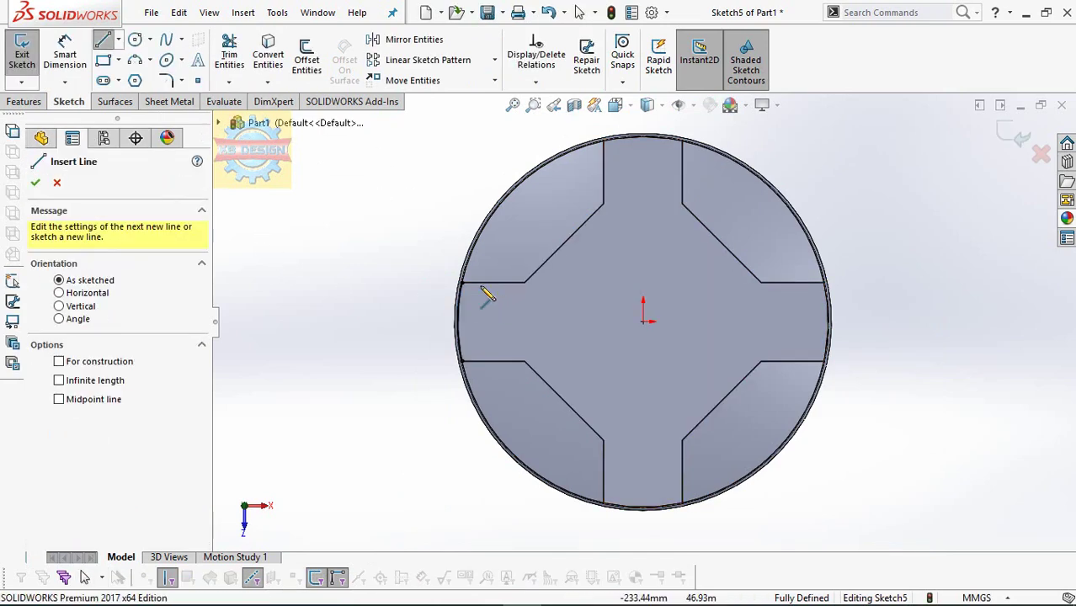
left_click(472, 282)
left_click(471, 361)
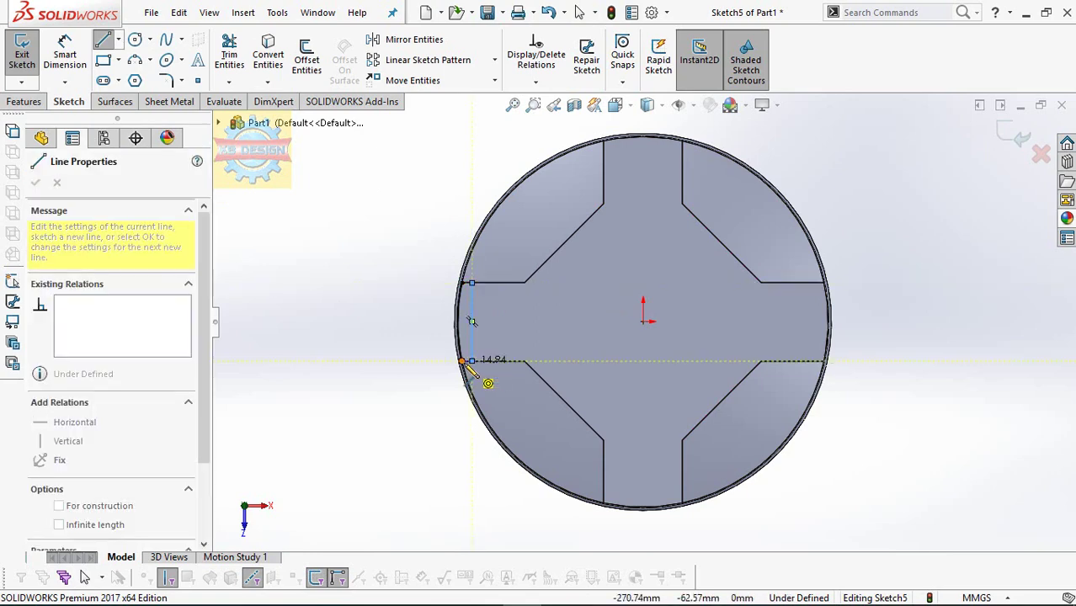
left_click(469, 313)
key("Escape")
left_click(103, 40)
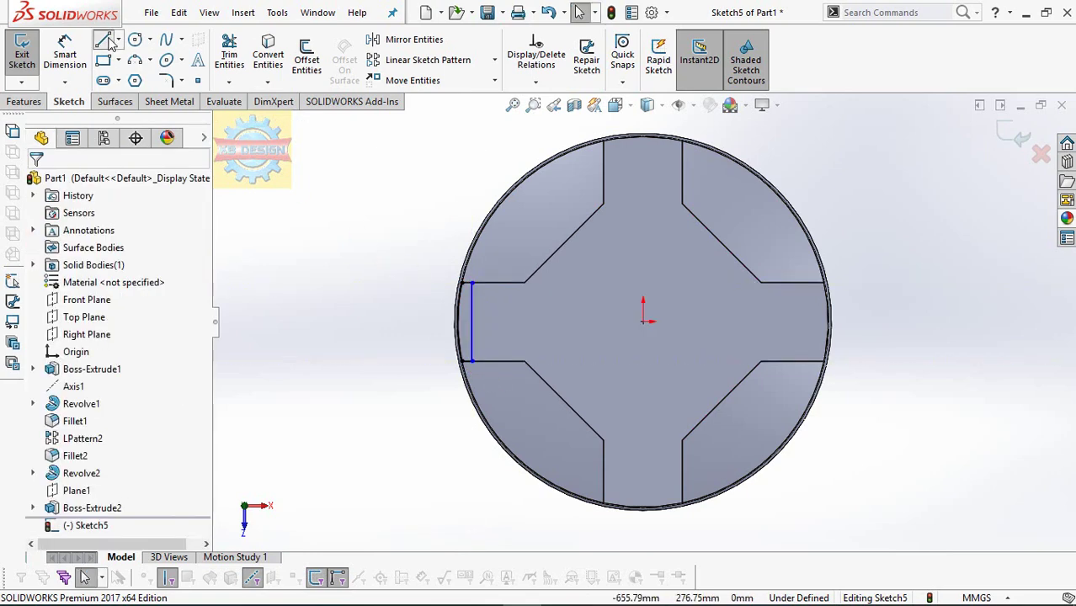
left_click(471, 284)
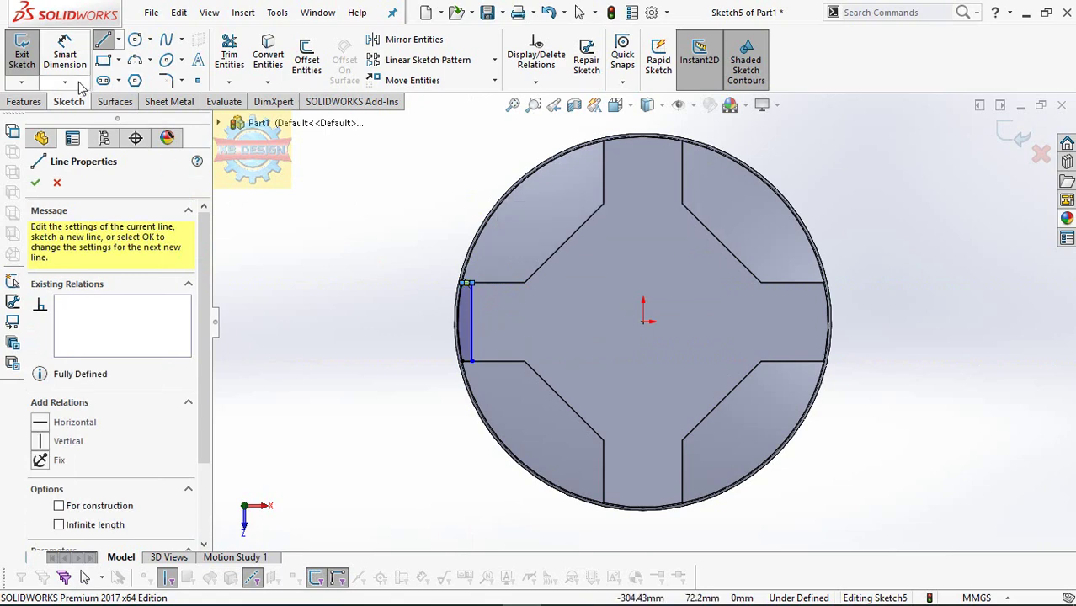
key("Escape")
key("Escape")
Step: Dimension the vertical line 12.5 mm from the rim
left_click(472, 317)
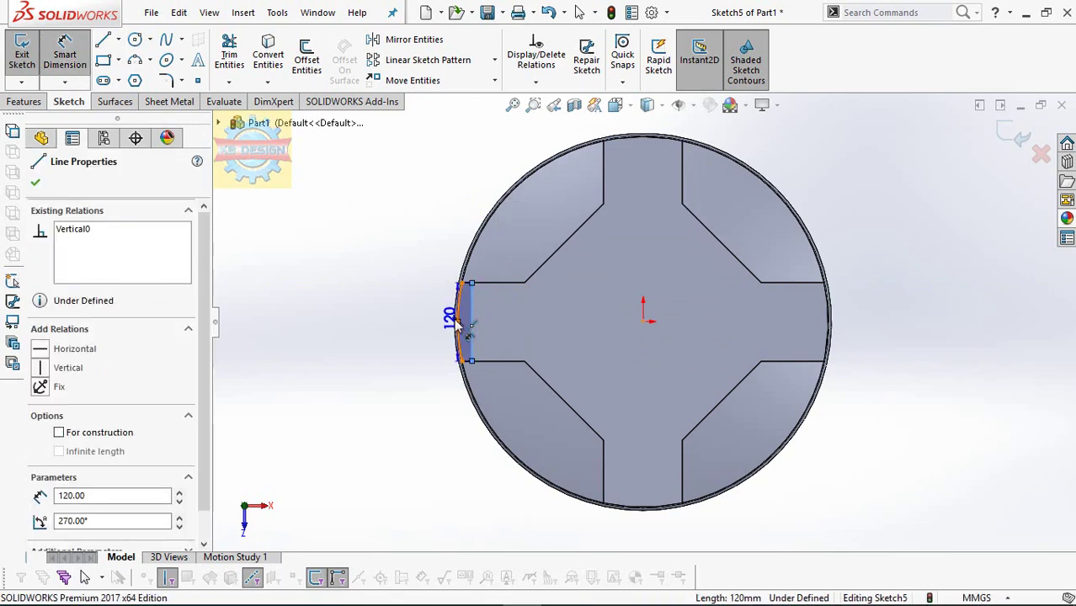
left_click(425, 313)
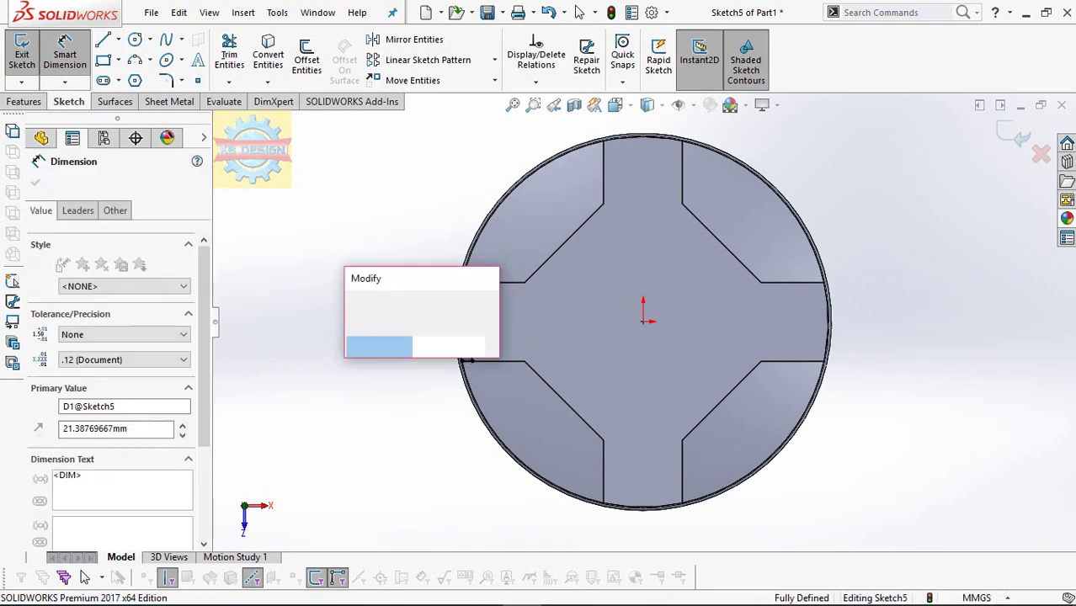
type("12.5")
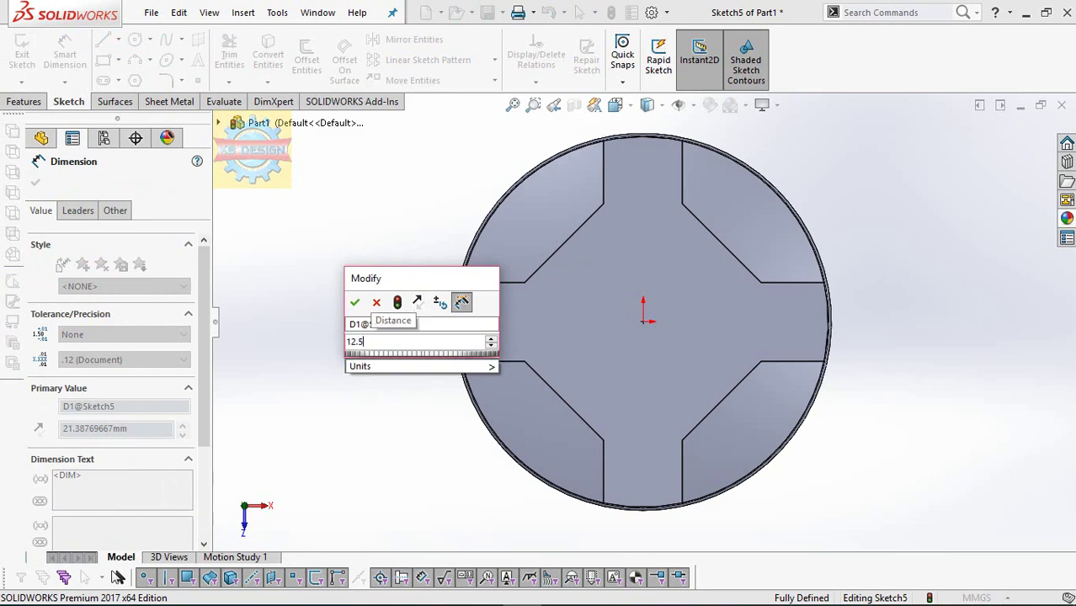
key("Return")
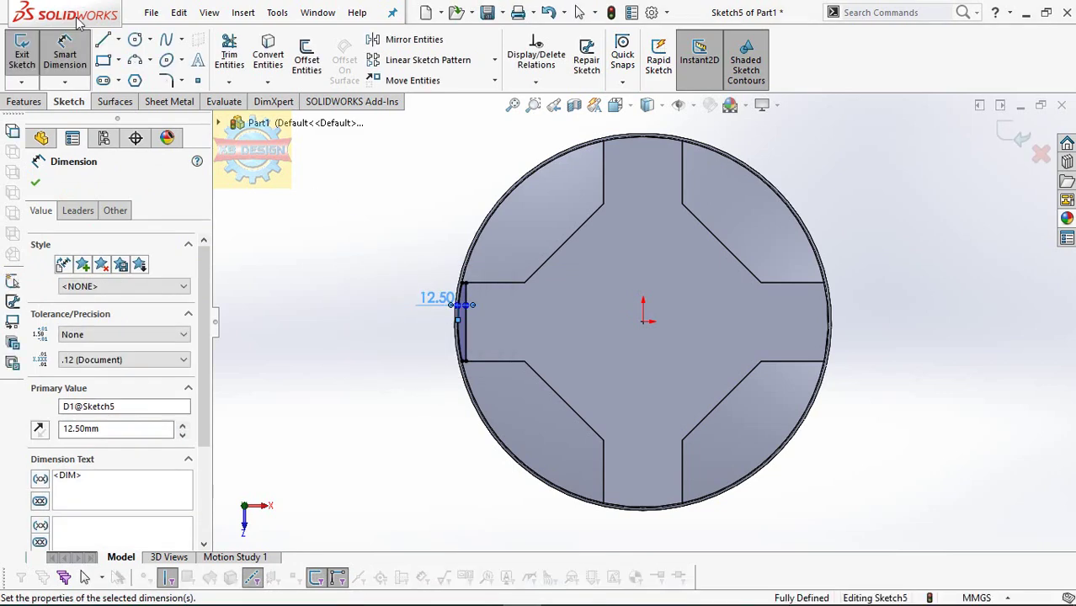
left_click(25, 101)
Step: Extrude-cut the notch sketch 100 mm deep as Cut-Extrude1, tilting the view to check the preview
left_click(237, 59)
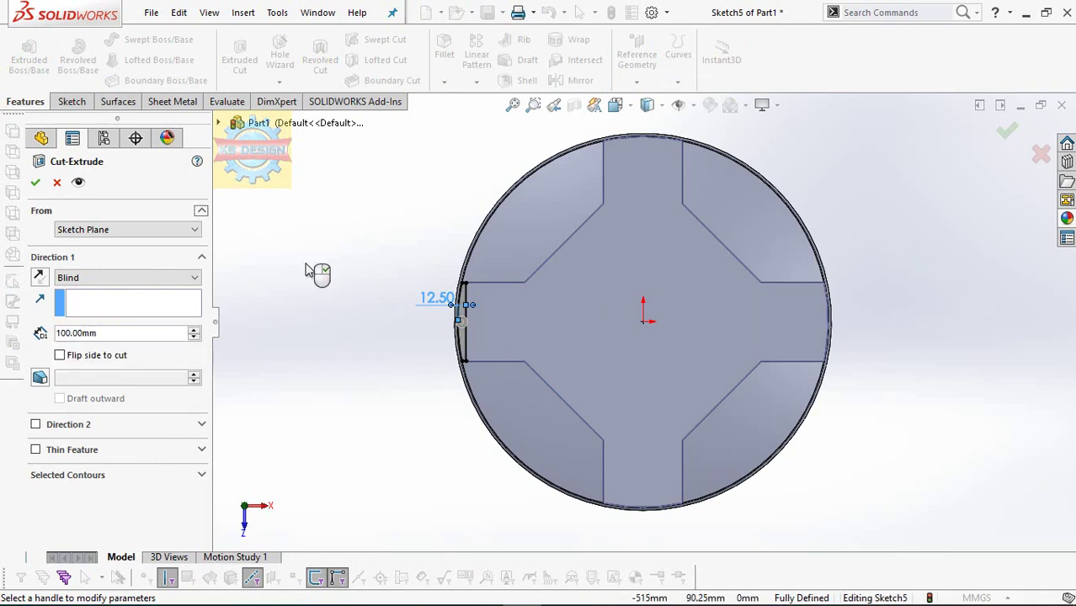
middle_click_drag(312, 271, 305, 214)
left_click(35, 180)
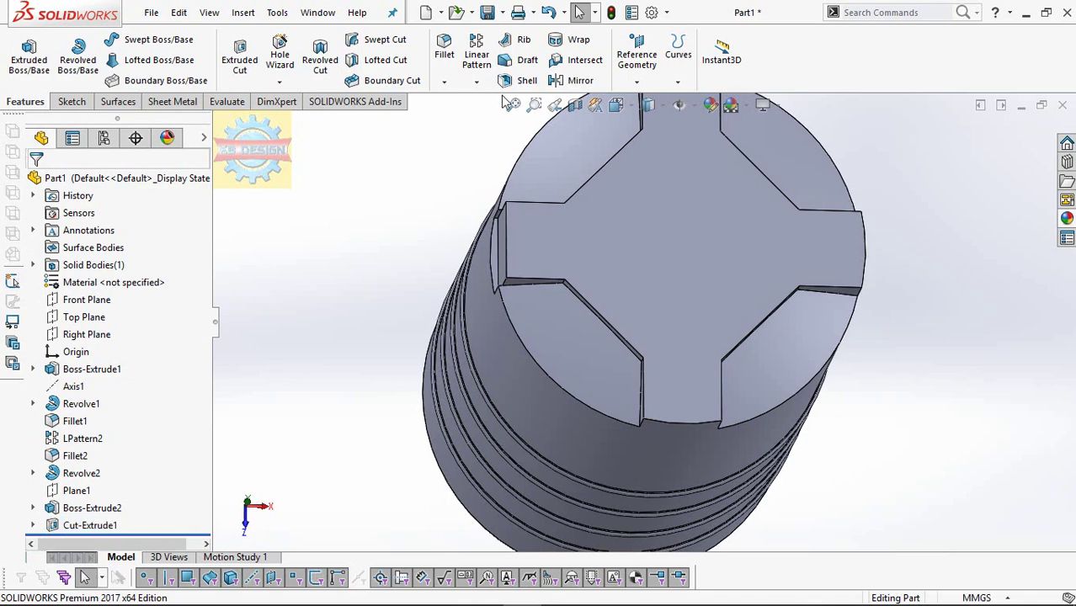
left_click(476, 82)
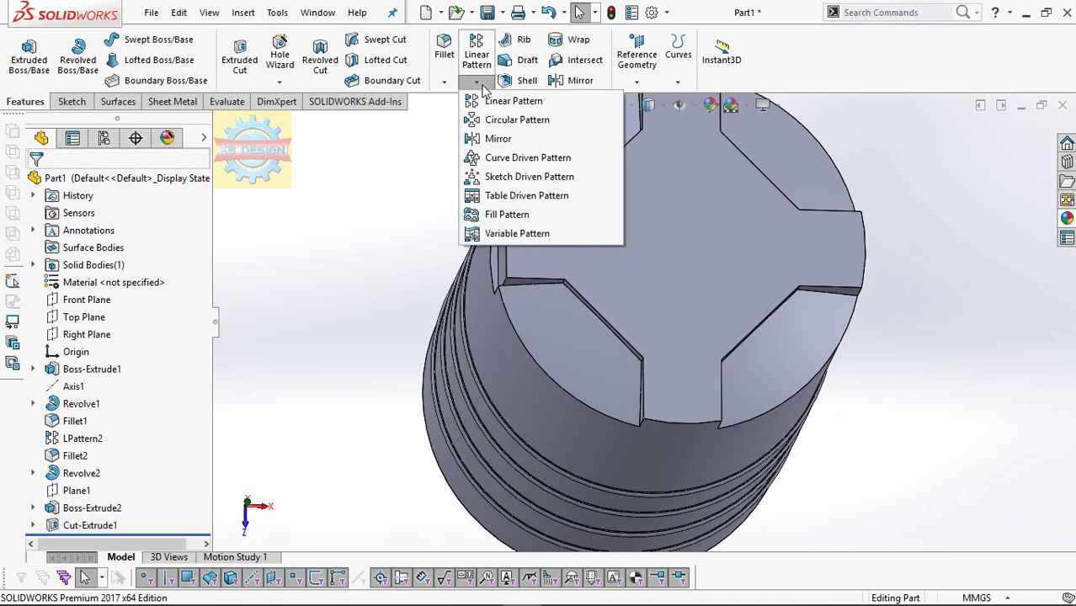
Step: Circular-pattern Cut-Extrude1 about the cylinder face, 4 instances over 360°, removing Boss-Extrude1 from the selection
left_click(502, 360)
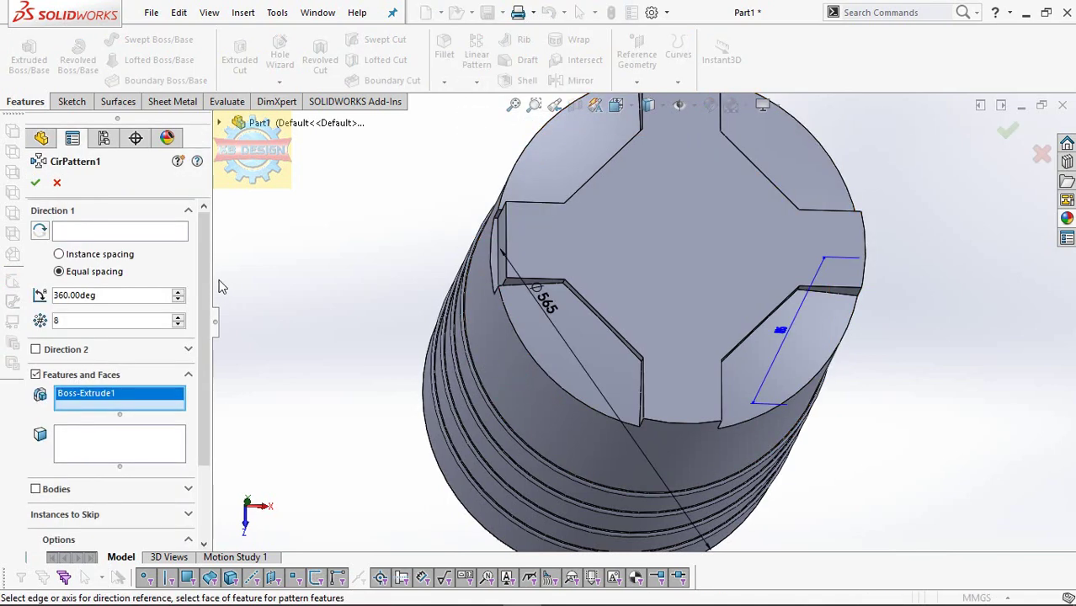
right_click(164, 397)
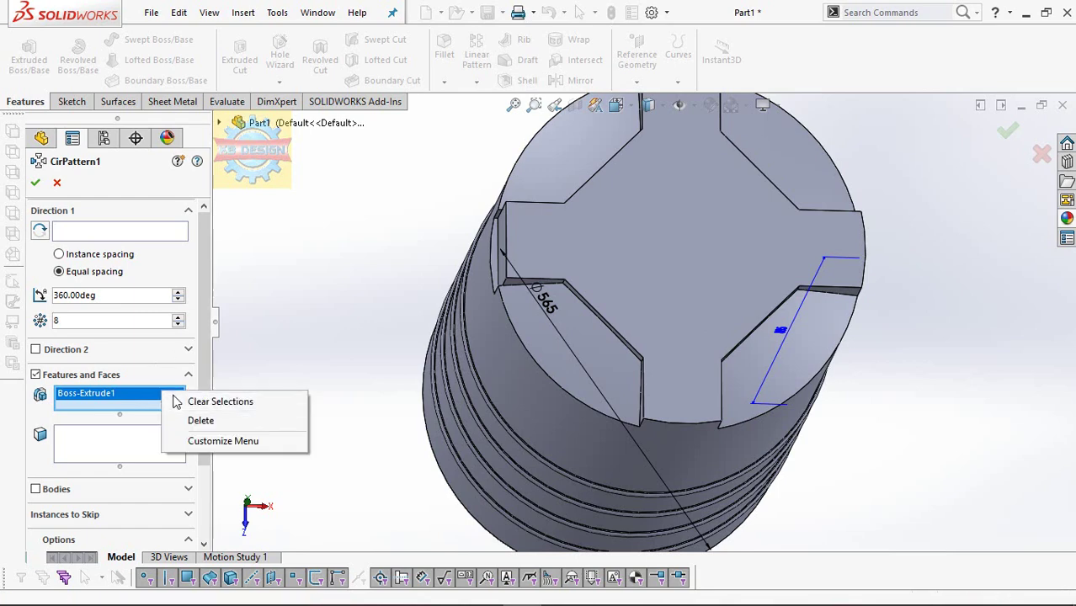
left_click(215, 402)
left_click(501, 275)
left_click(139, 231)
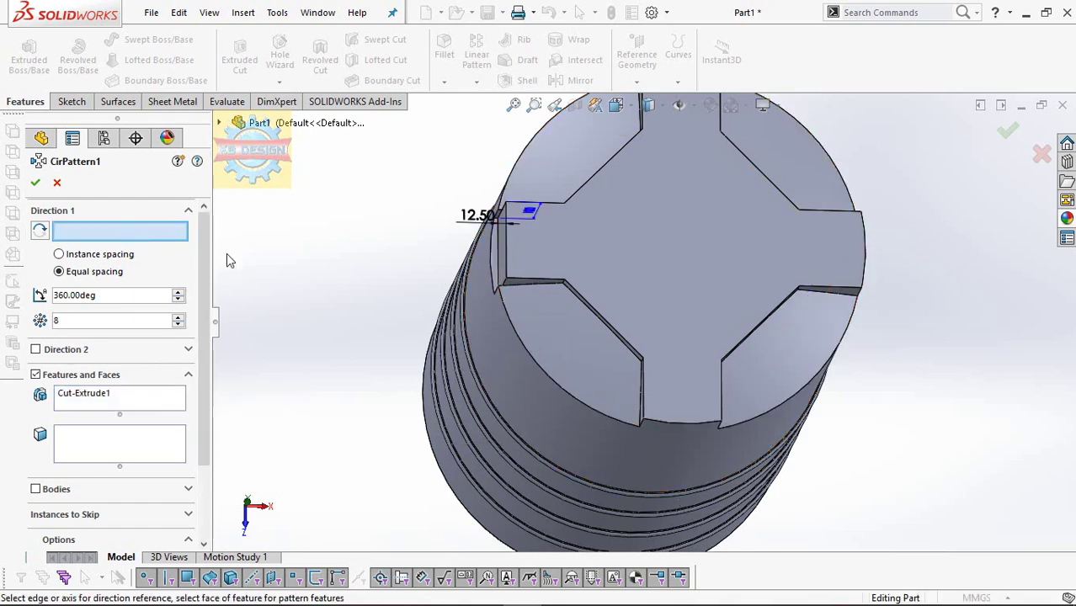
left_click(478, 340)
scroll(173, 459, "down", 3)
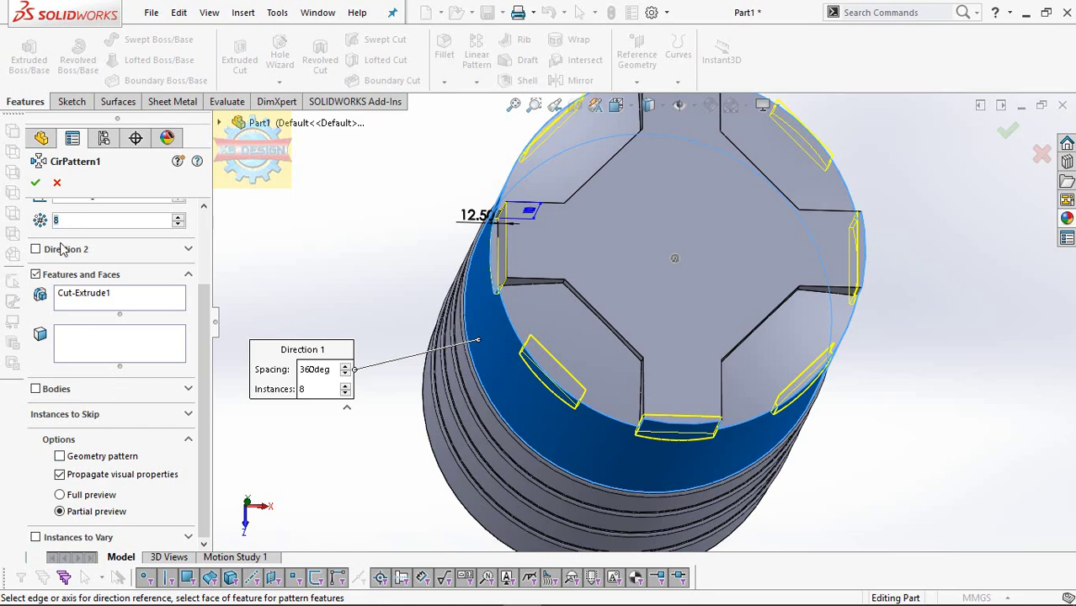
left_click(37, 182)
Step: Rotate to view the notched top, then start and exit an empty sketch on the top face
mouse_move(316, 256)
middle_mouse_down()
mouse_move(660, 265)
mouse_move(664, 228)
middle_mouse_up()
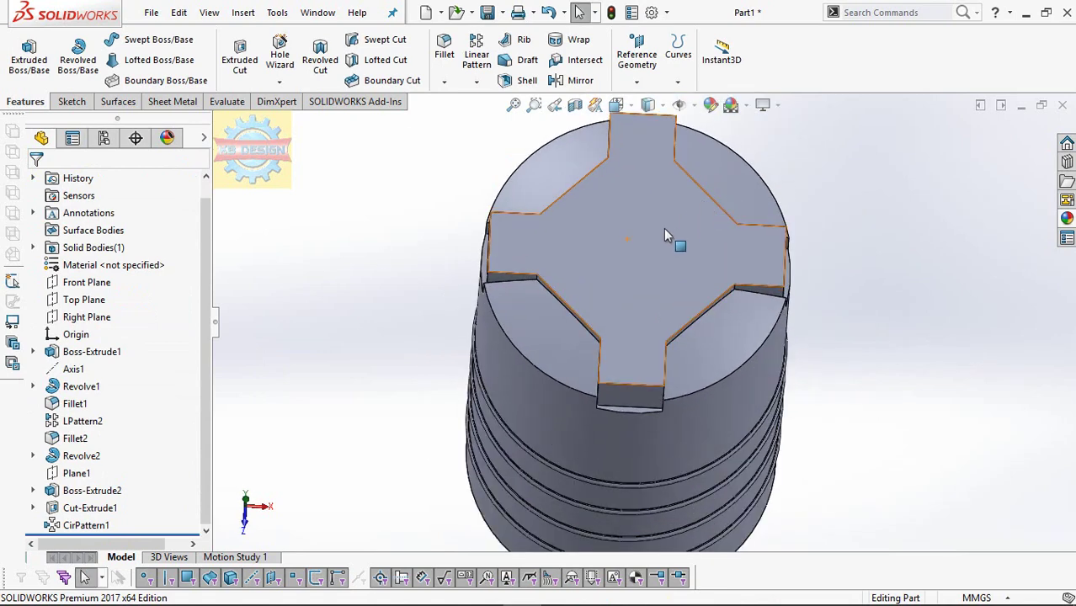
left_click(666, 235)
left_click(698, 188)
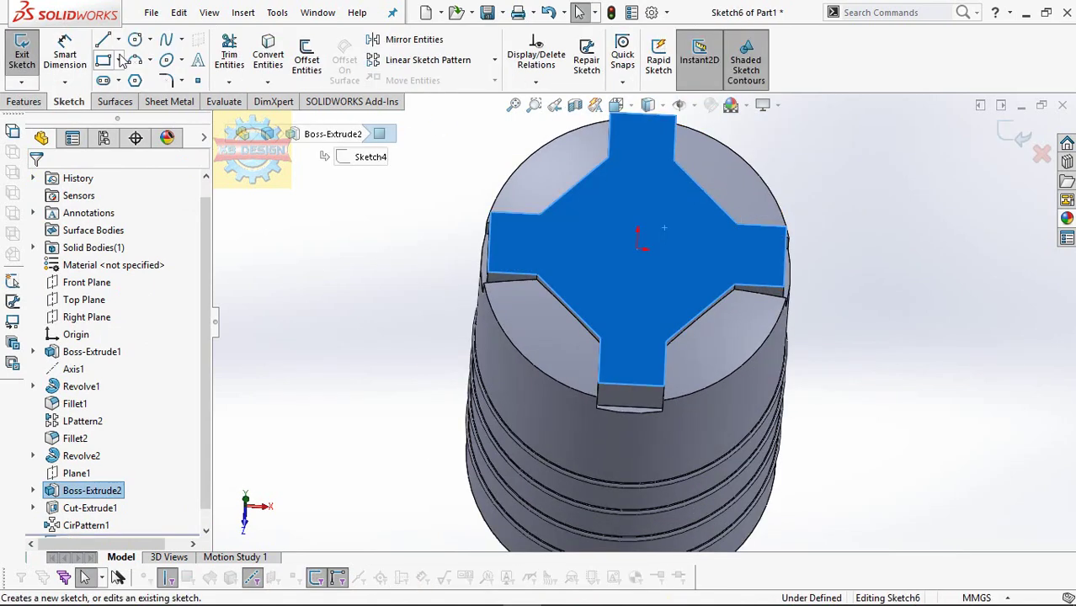
left_click(22, 52)
Step: Show Revolve2's Sketch3 and start a new sketch on the Front Plane, viewed straight on
left_click(92, 283)
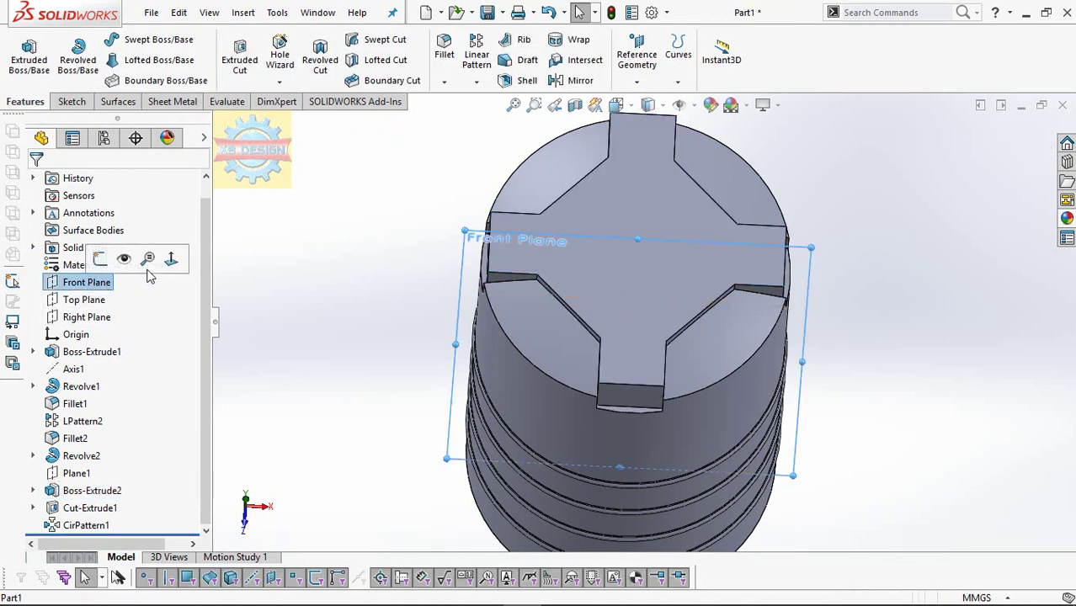
left_click(170, 259)
left_click(33, 455)
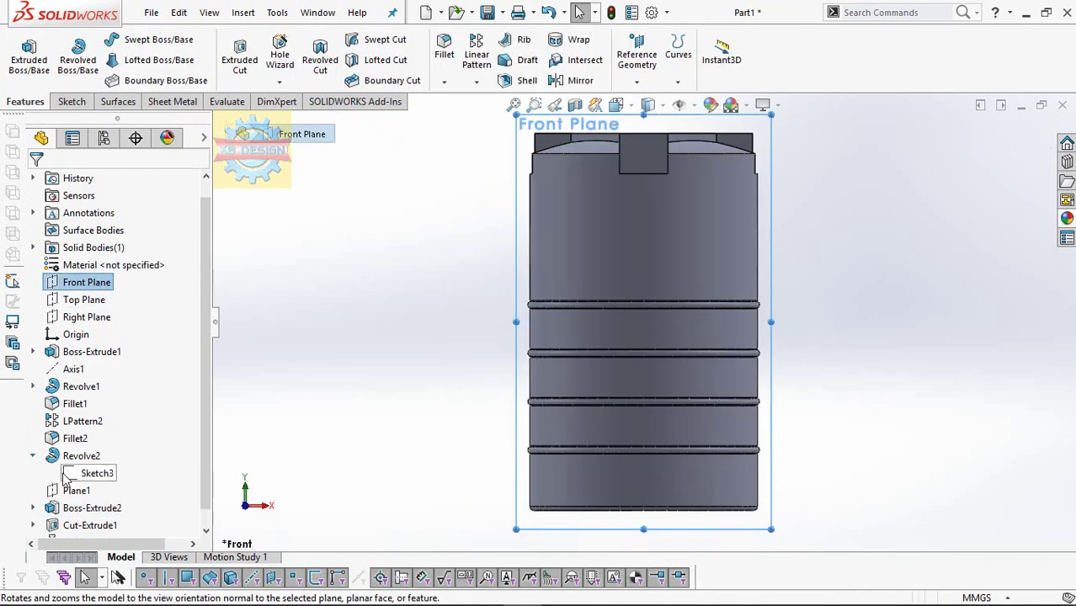
left_click(96, 473)
left_click(91, 446)
left_click(85, 283)
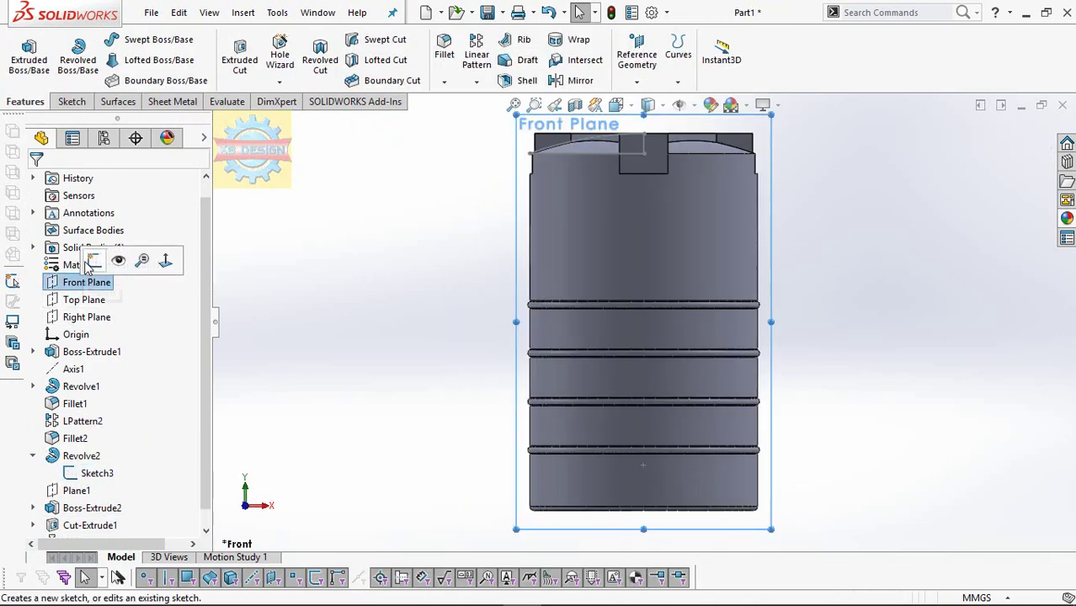
left_click(131, 259)
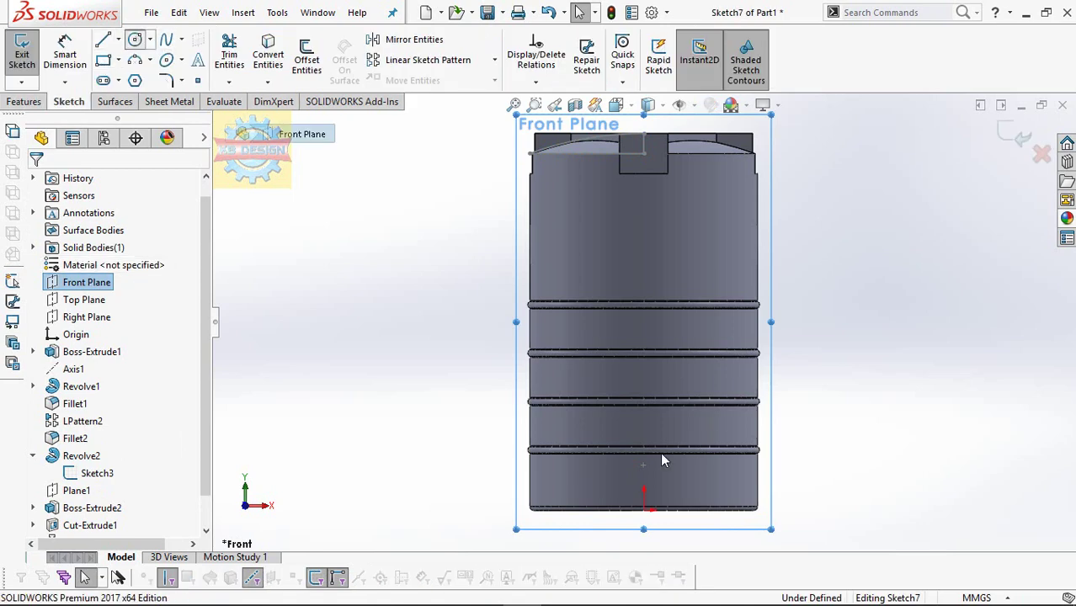
Step: Draw a large circle and set its diameter to 1696 mm
left_click(642, 465)
left_click(850, 166)
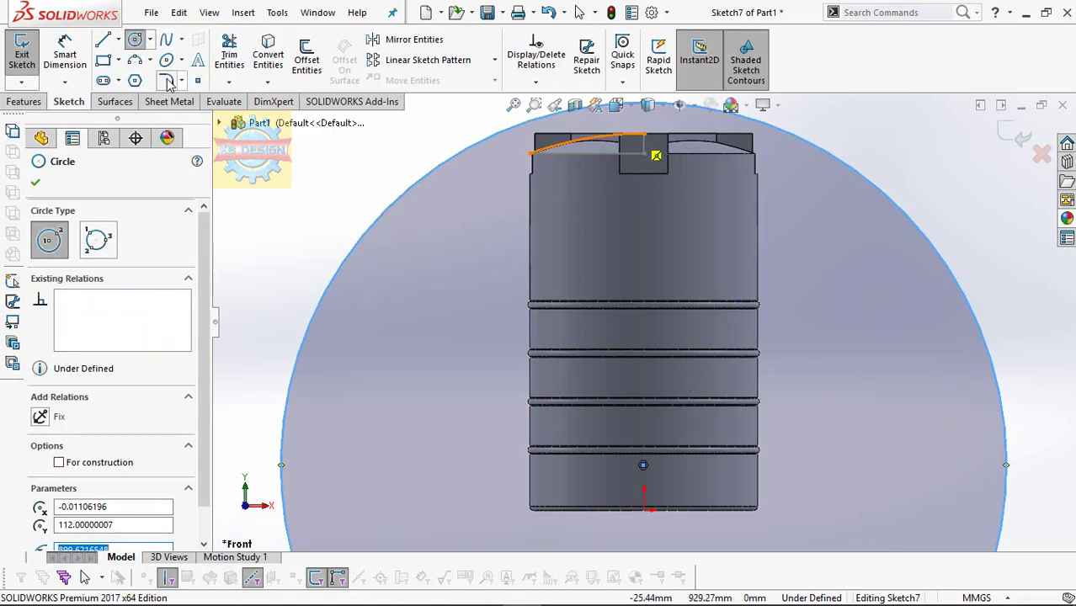
left_click(65, 55)
left_click(859, 177)
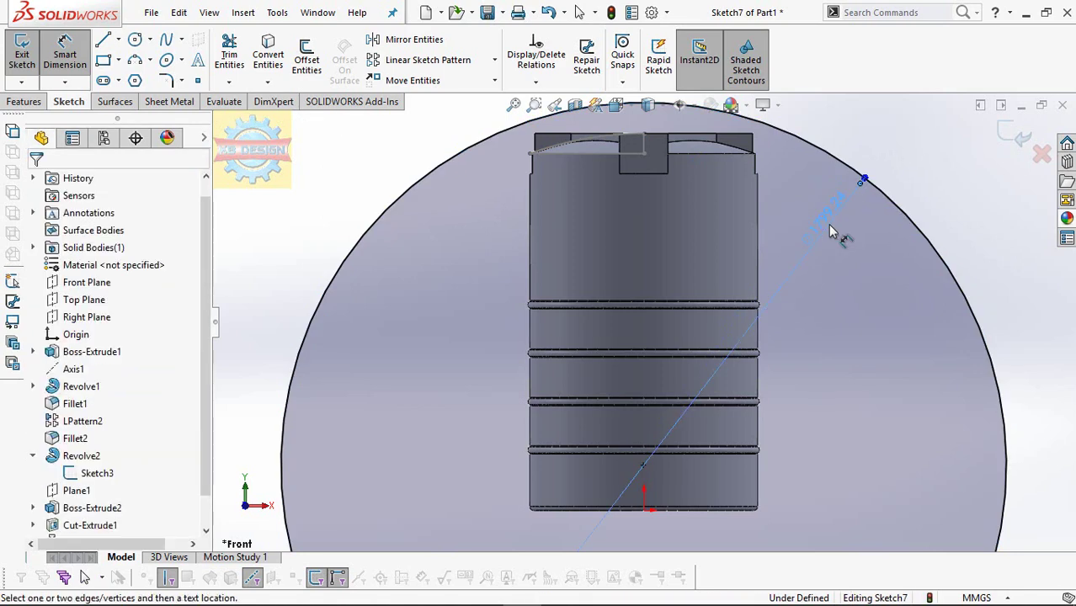
left_click(825, 215)
type("8")
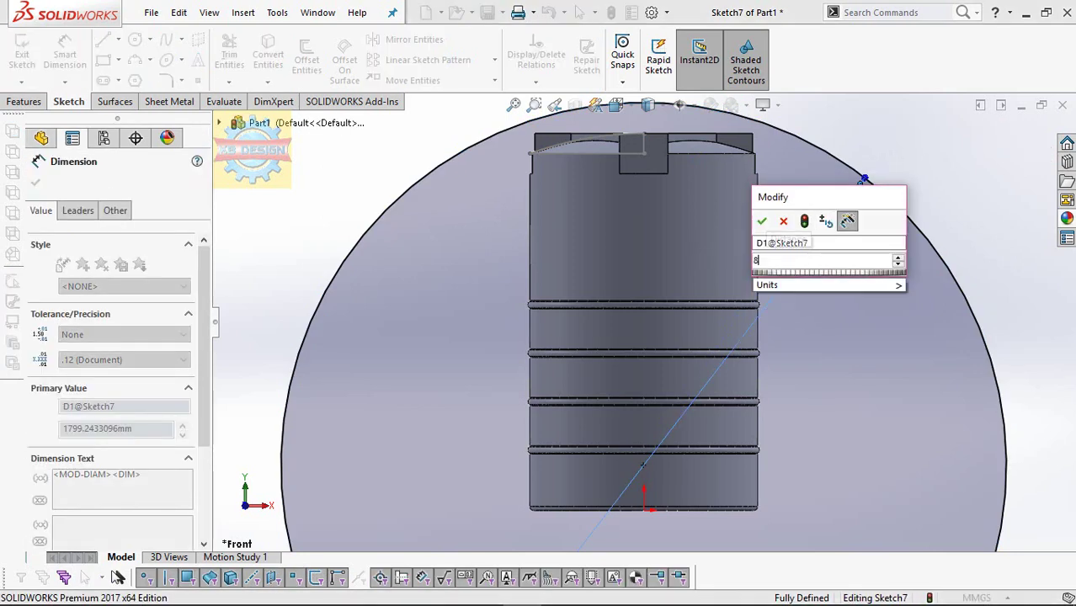
type("*")
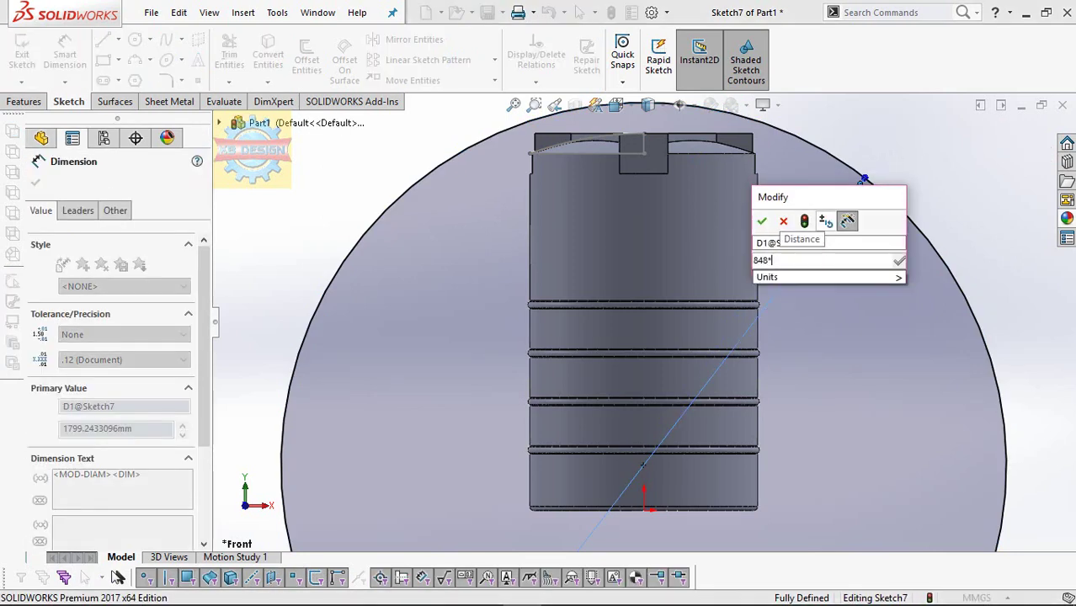
type("2")
key("Return")
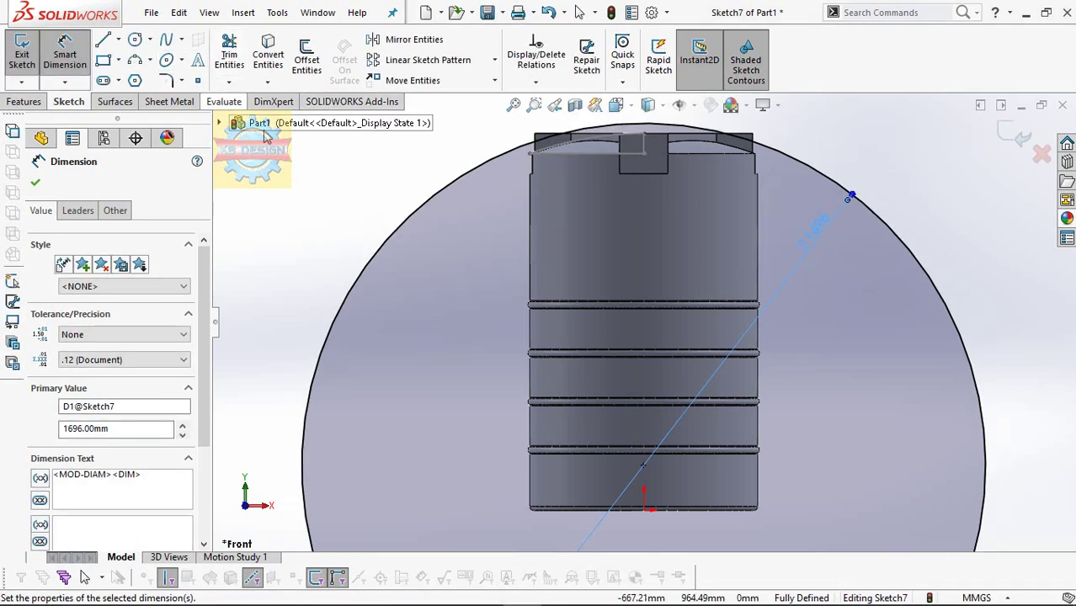
Step: Draw a closed line profile above the circle and trim the circle down to its top arc
key("z")
left_click(103, 40)
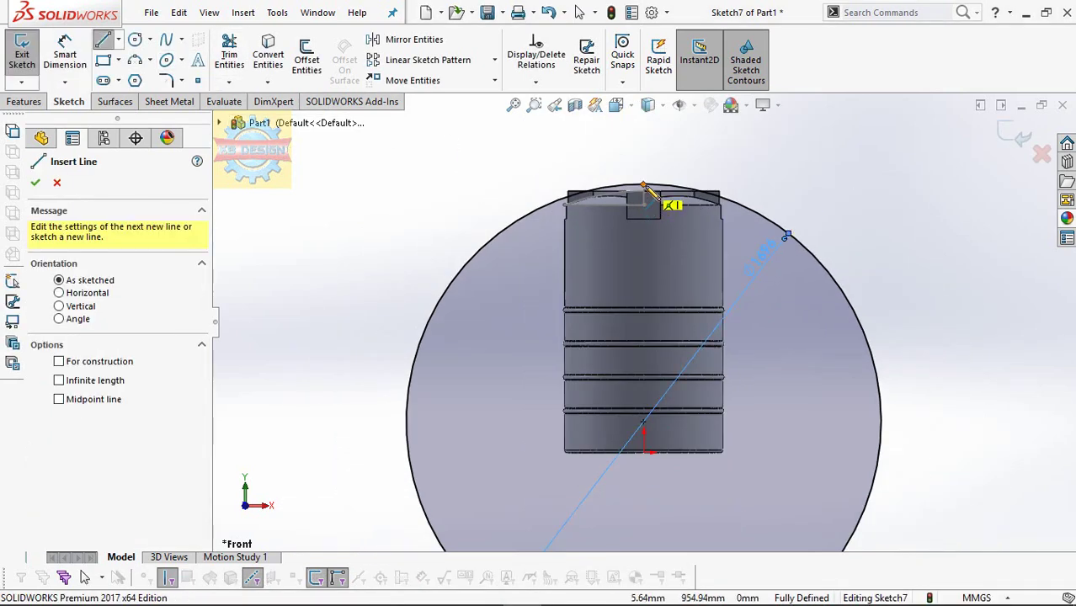
left_click(643, 185)
left_click(644, 139)
left_click(508, 140)
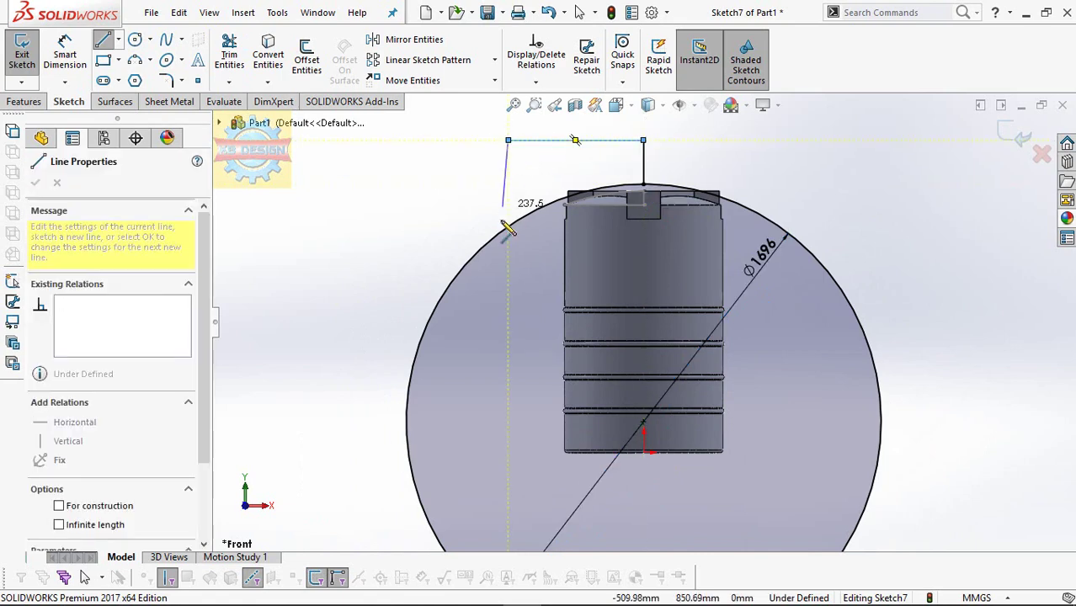
left_click(508, 236)
key("s")
left_click(424, 217)
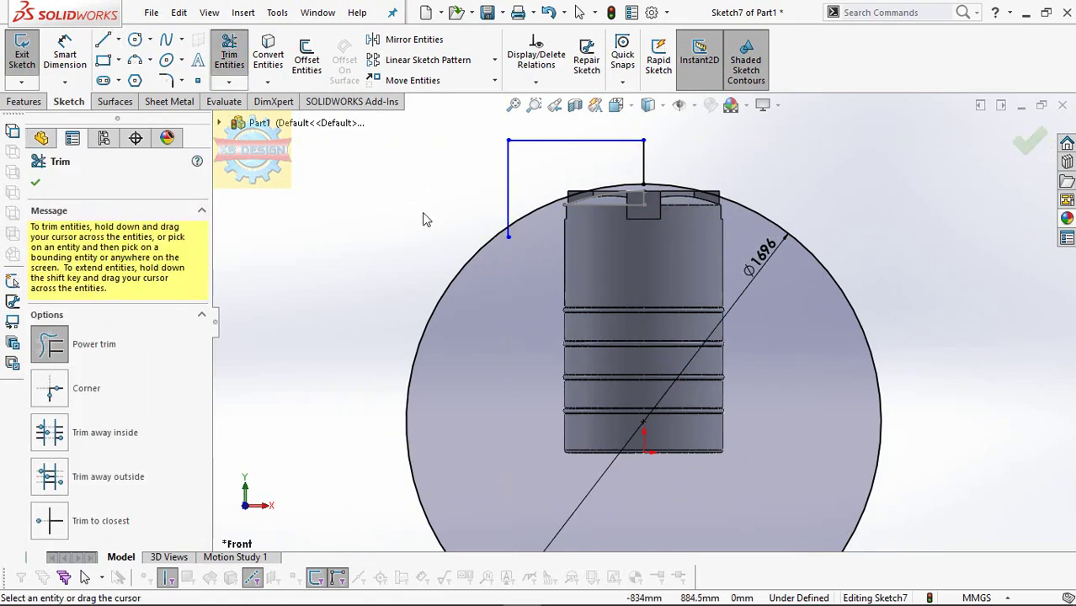
left_click_drag(423, 219, 499, 239)
Step: Revolve-cut the arc profile 360° to round off the tank's top edges
left_click(24, 101)
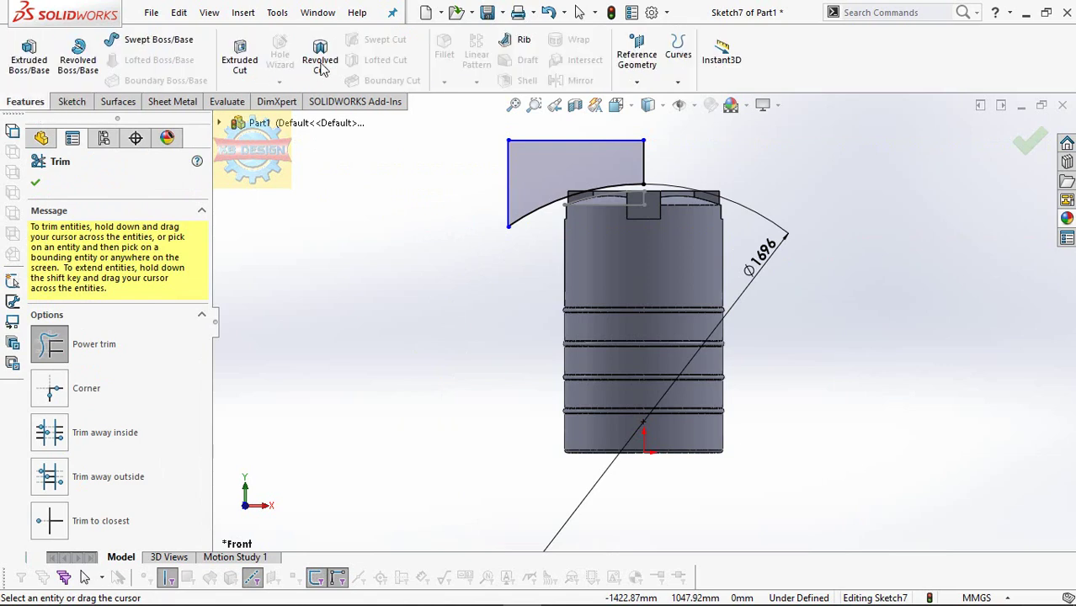
left_click(319, 58)
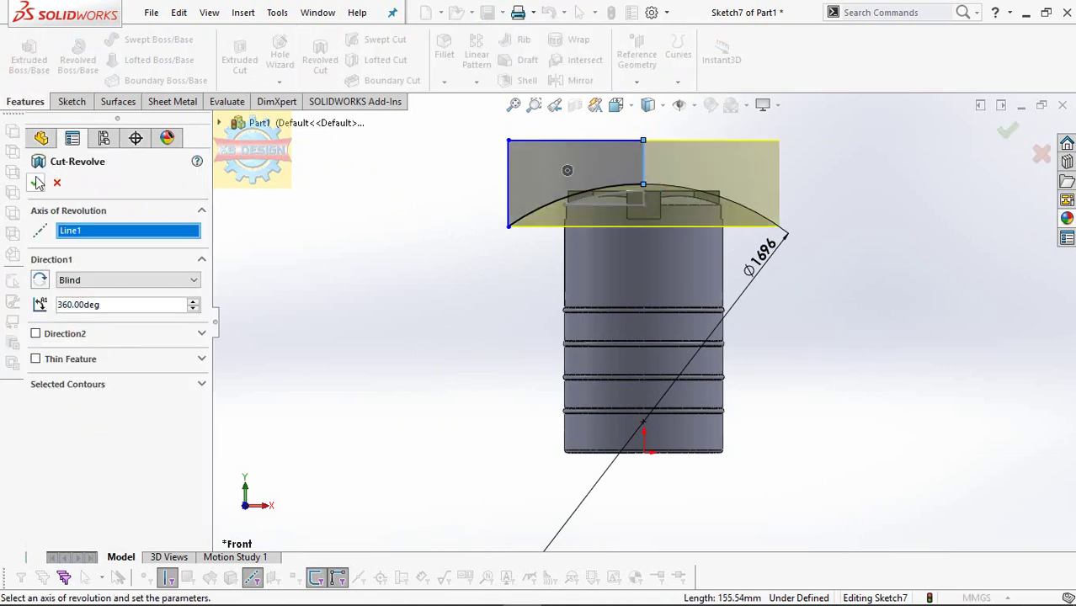
left_click(36, 183)
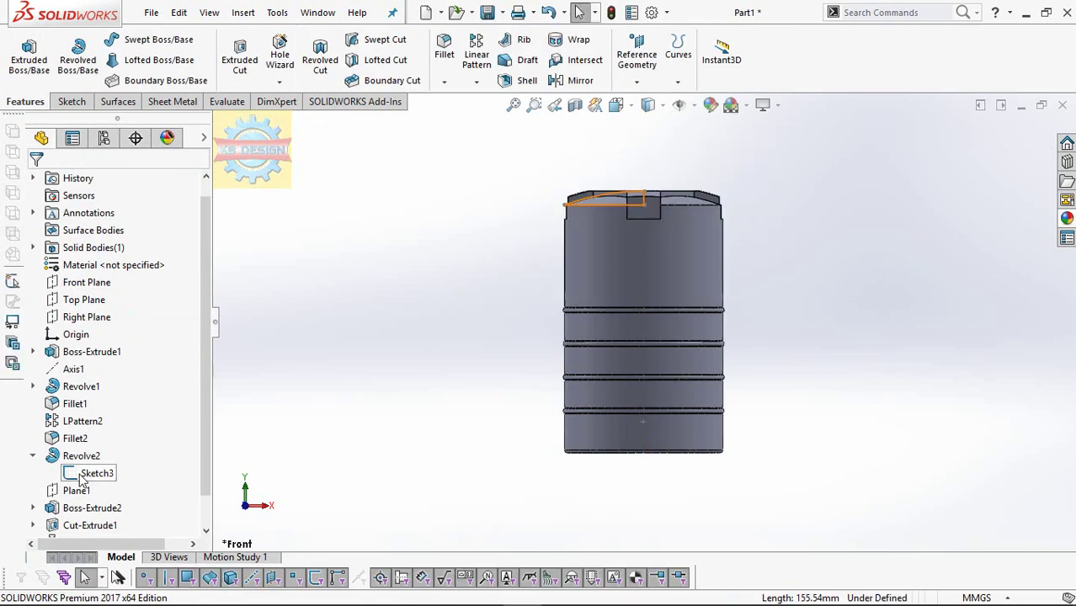
left_click(85, 474)
Step: Hide Sketch3 and sketch a circle dimensioned to Ø308 on the tank's top face
left_click(118, 426)
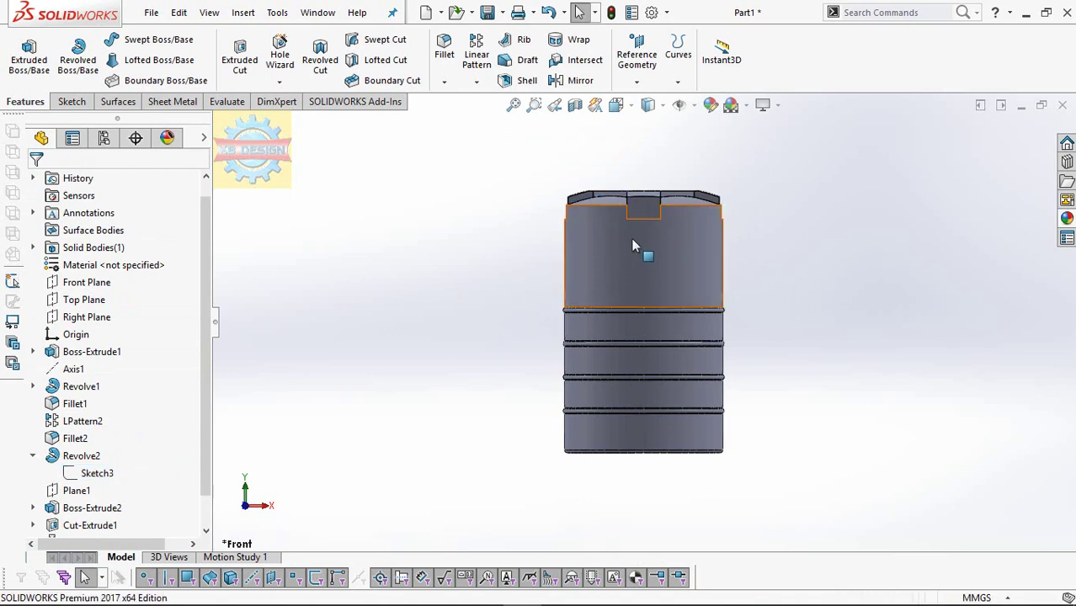
key("ctrl+7")
left_click(653, 214)
left_click(704, 179)
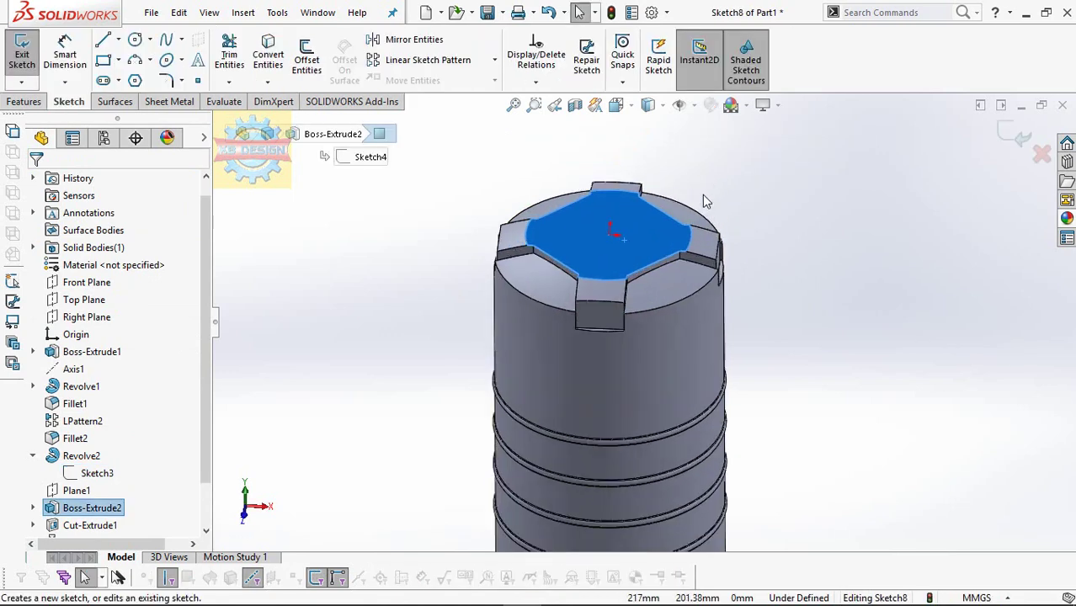
left_click(135, 40)
left_click(610, 233)
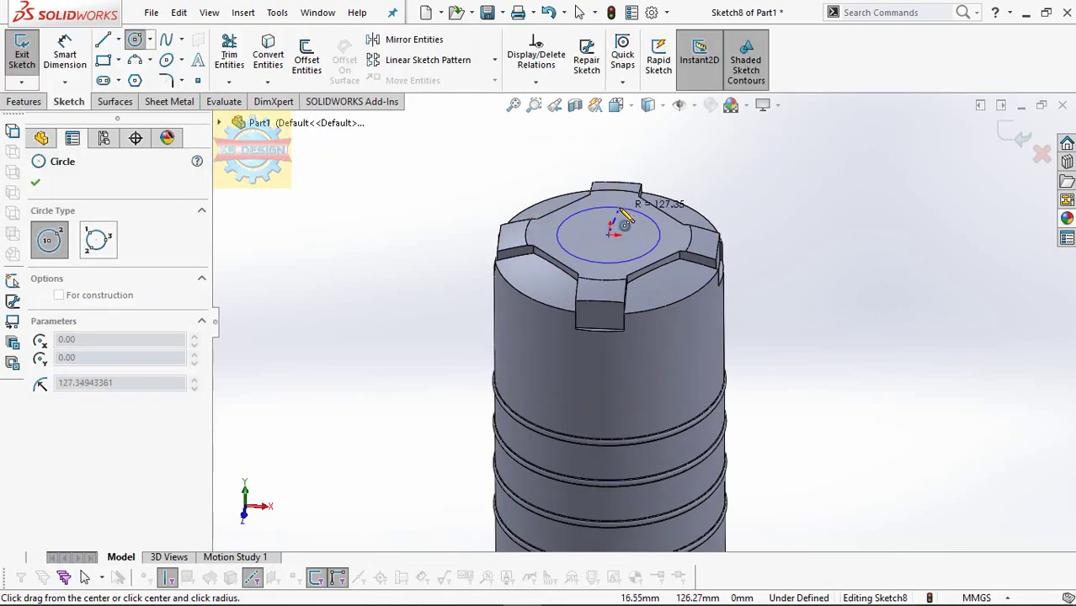
left_click(624, 221)
key("Escape")
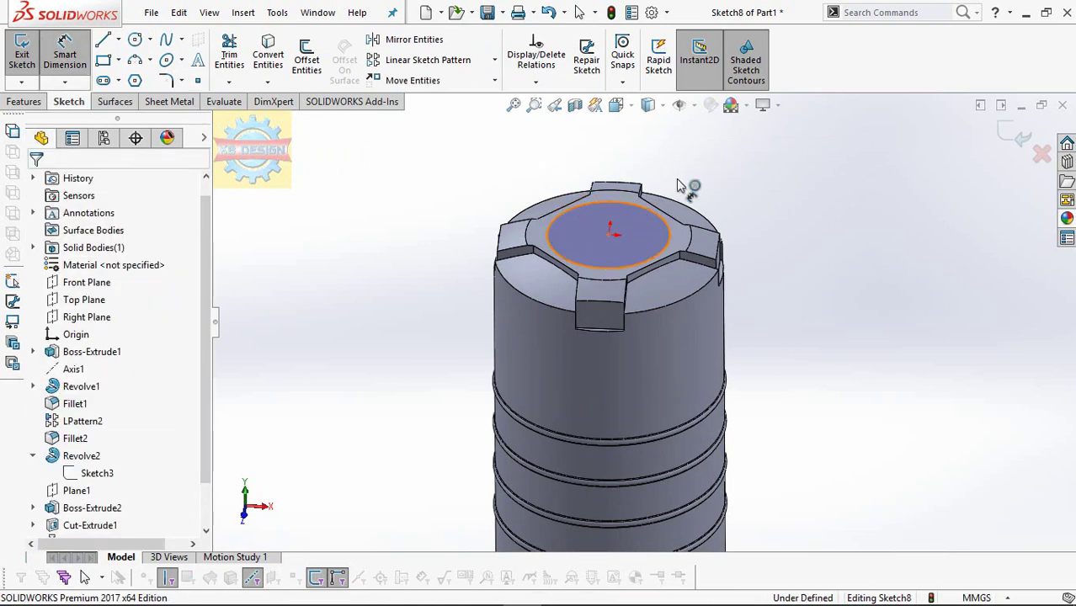
key("d")
type("308")
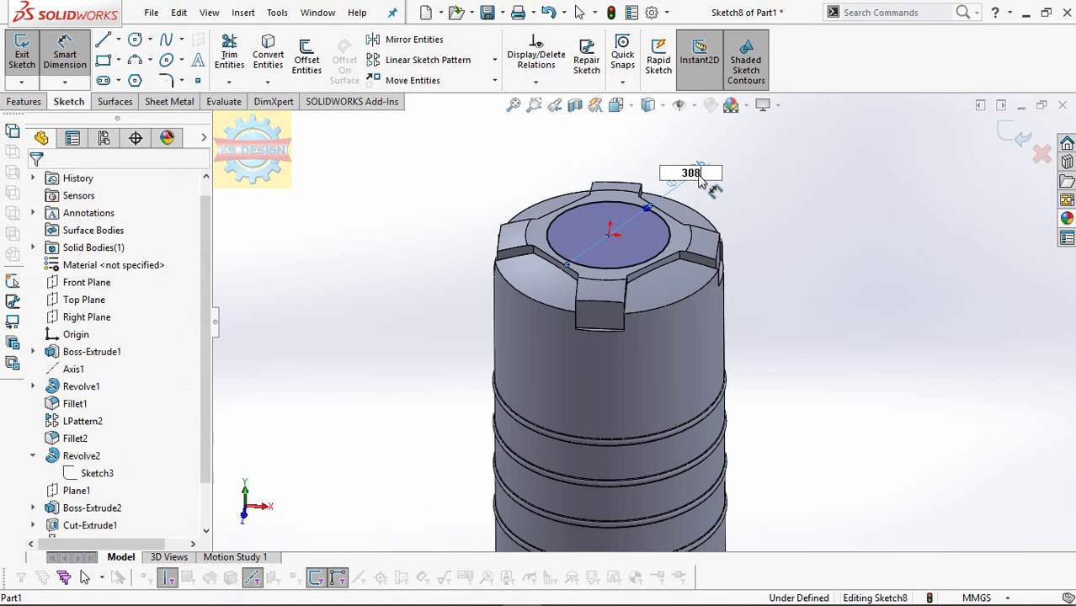
key("Return")
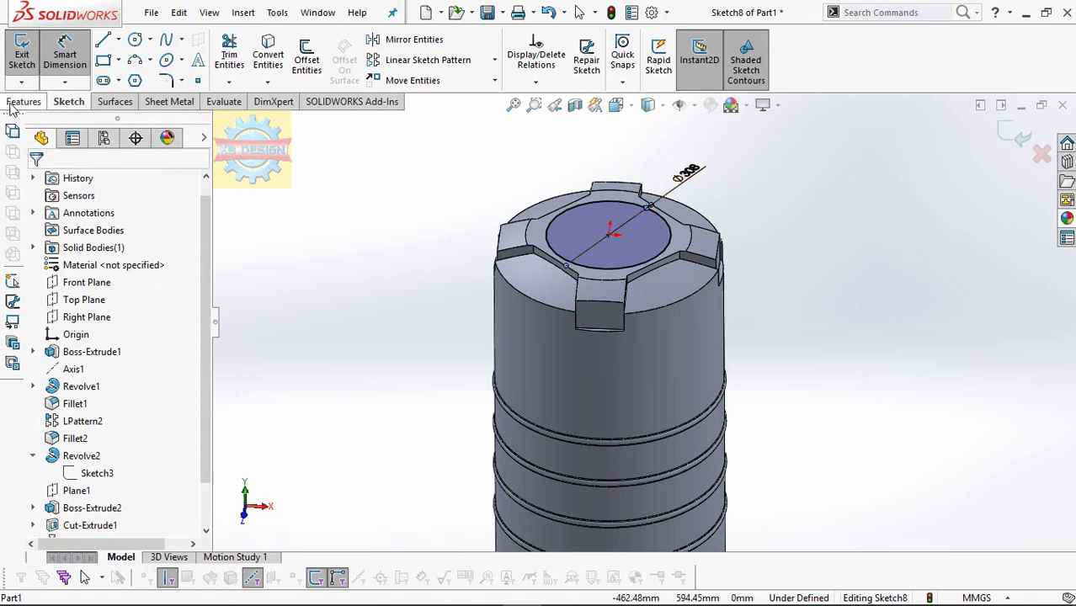
Step: Extrude the Ø308 circle as a 15 mm tall boss
left_click(17, 102)
left_click(29, 54)
type("12")
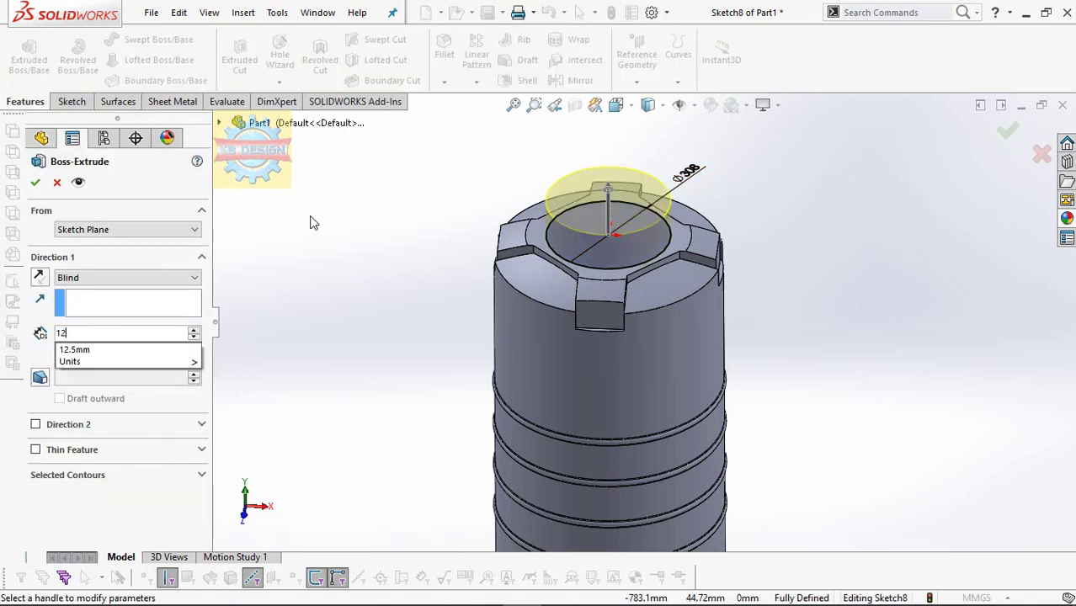
key("Return")
type("15")
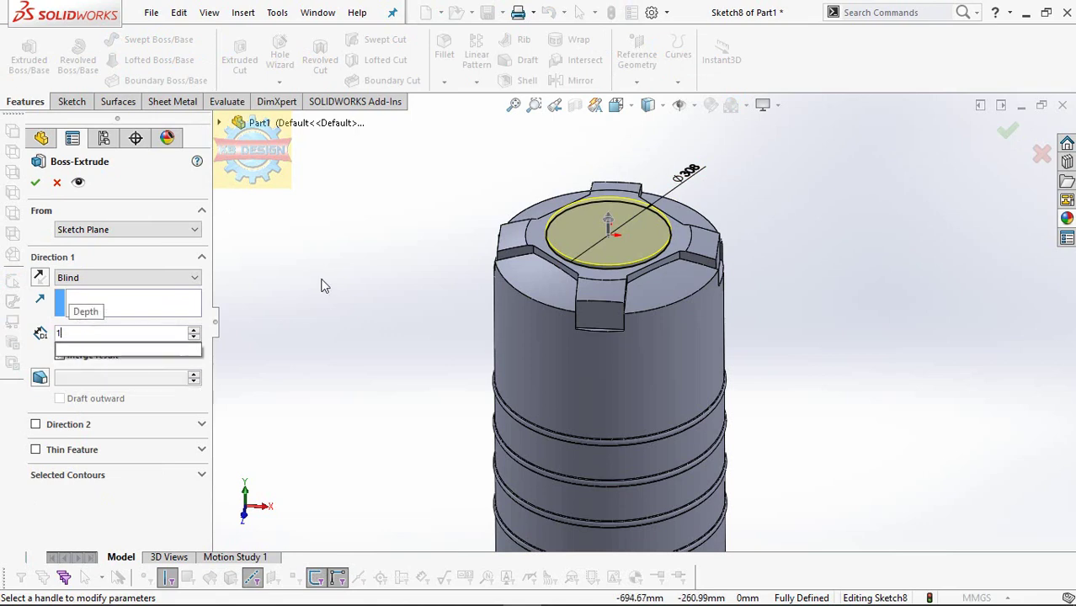
key("Return")
left_click(34, 183)
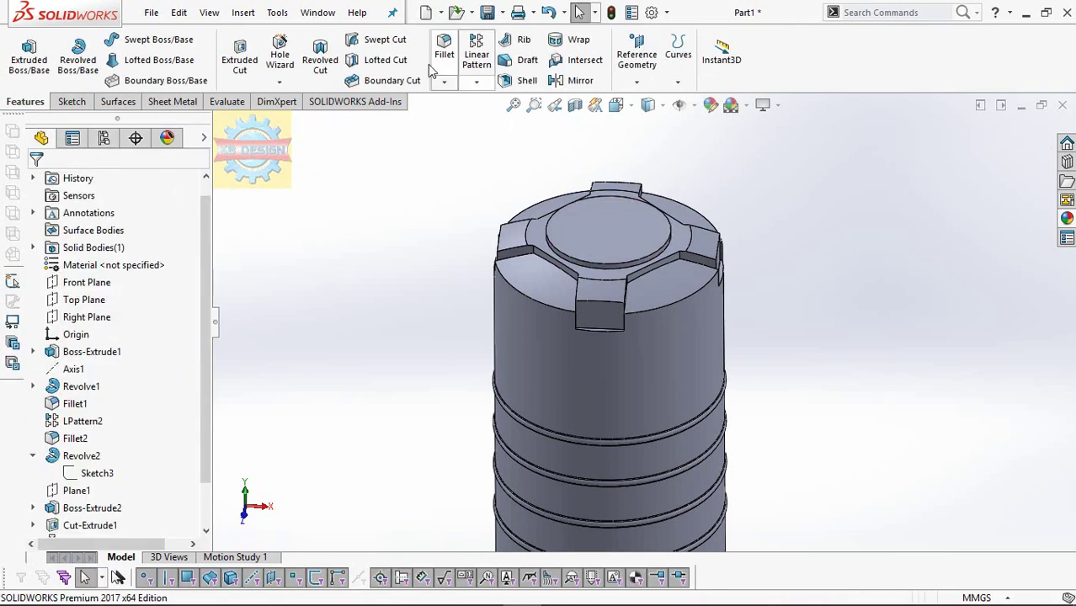
Step: Fillet the boss's top circular edge with a 3 mm radius
left_click(445, 56)
left_click(598, 267)
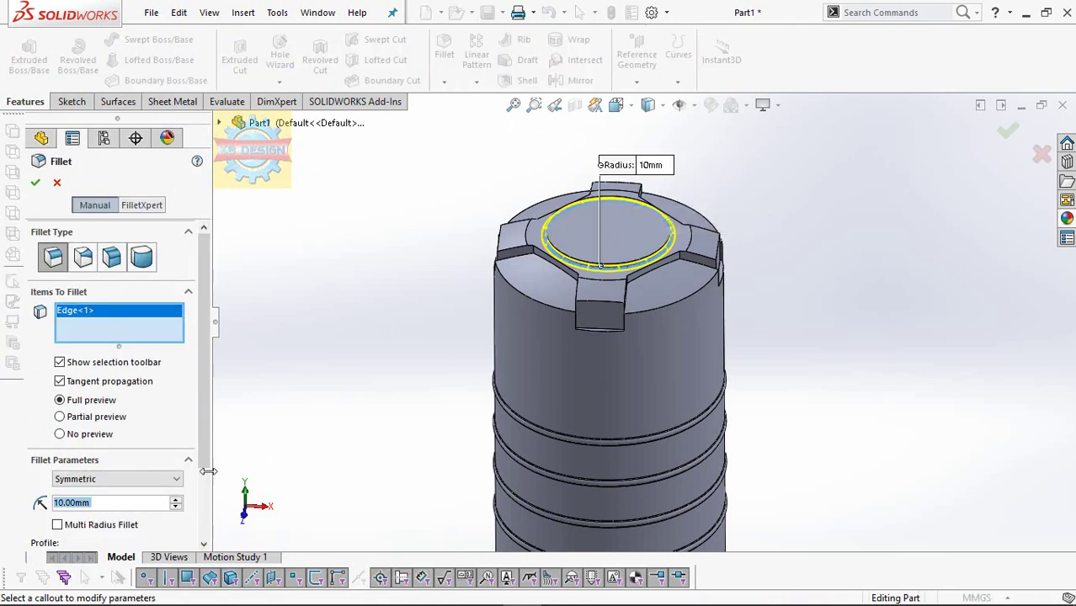
type("3")
key("Return")
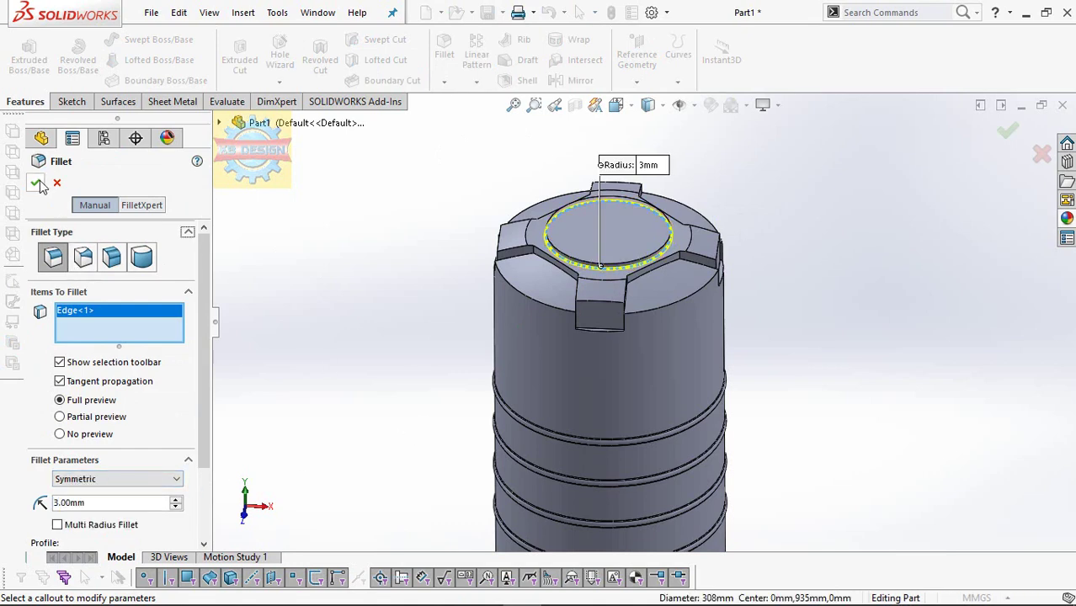
left_click(36, 183)
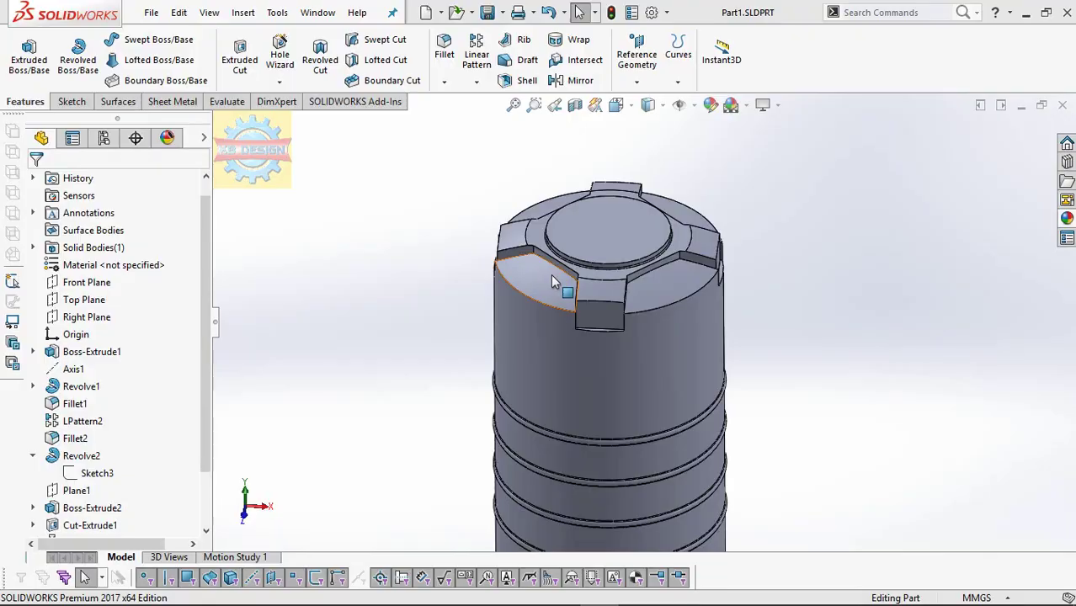
Step: Start a 25 mm fillet on the front and right notch edges
left_click(444, 51)
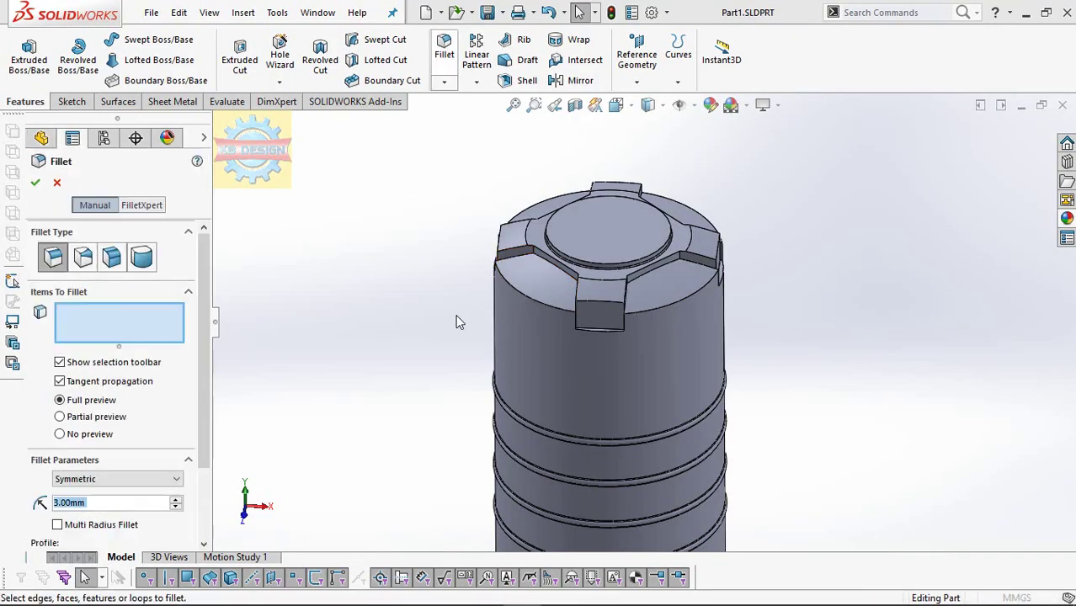
type("25")
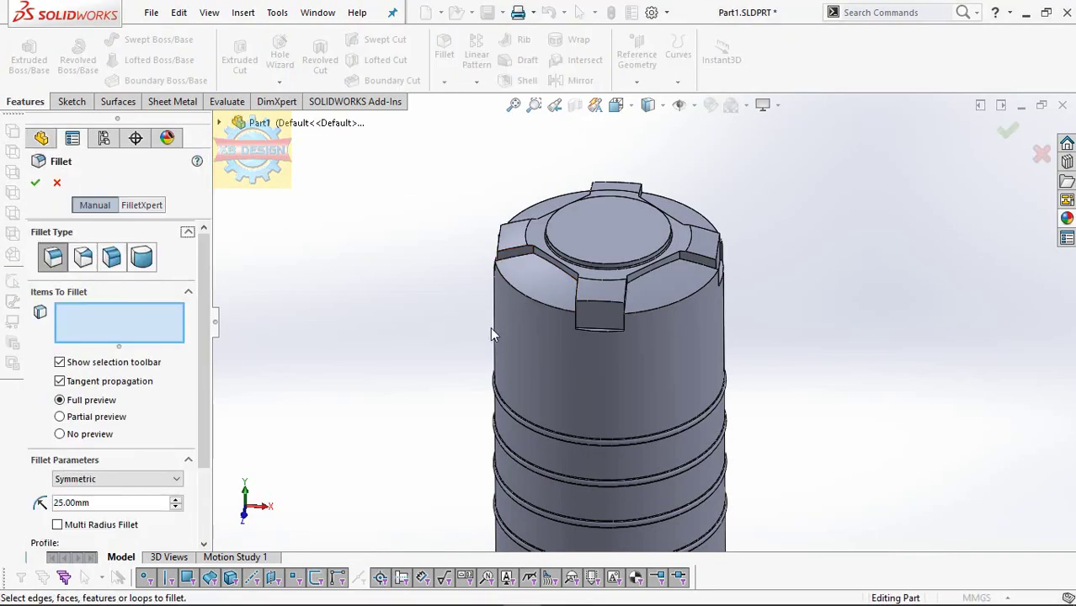
left_click(583, 336)
left_click(578, 323)
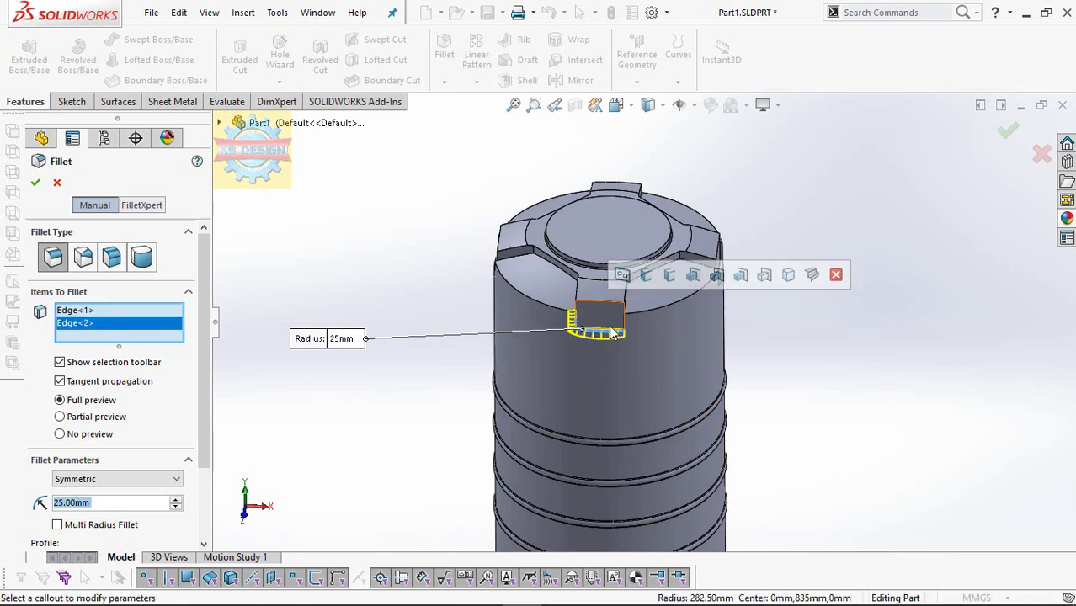
left_click(623, 328)
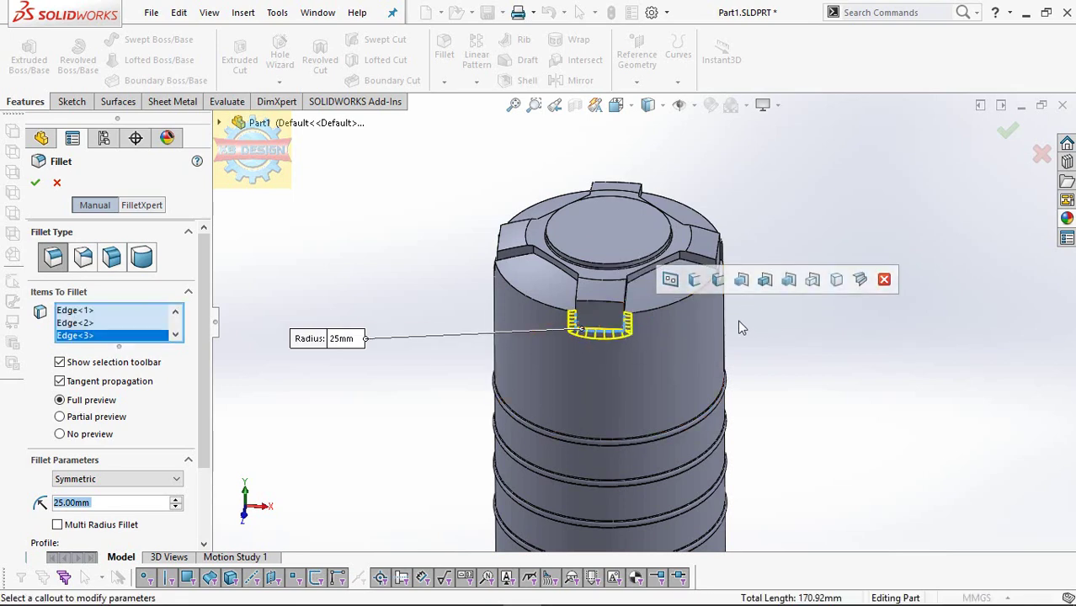
middle_click_drag(737, 327, 708, 313)
left_click(714, 286)
left_click(724, 262)
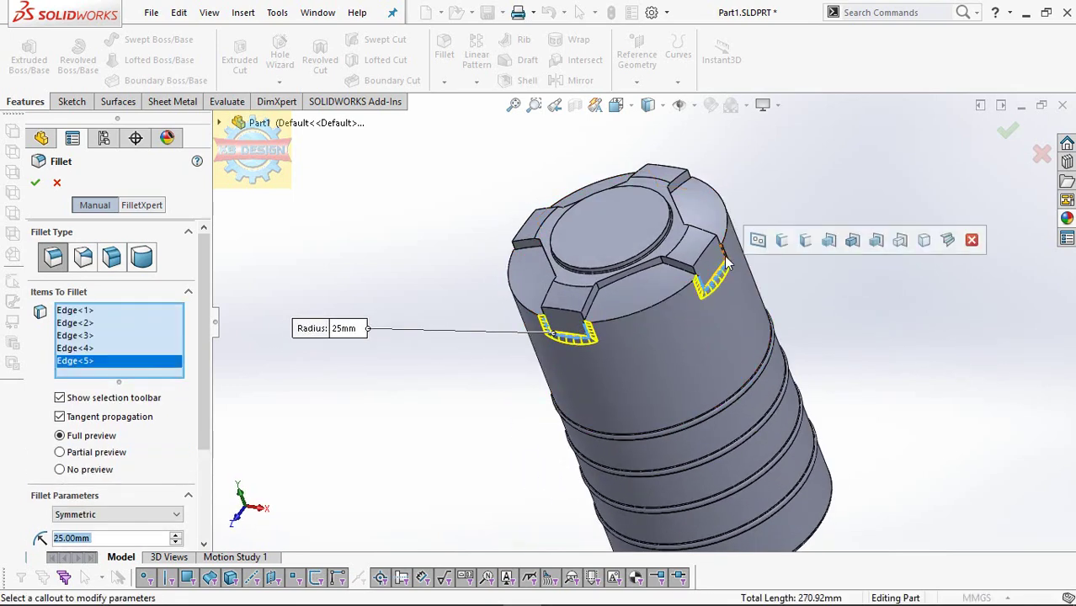
left_click(722, 252)
Step: Add the left notch's three edges to the 25 mm fillet, removing the stray face
mouse_move(591, 284)
middle_mouse_down()
mouse_move(627, 276)
mouse_move(522, 286)
middle_mouse_up()
scroll(522, 287, "down", 3)
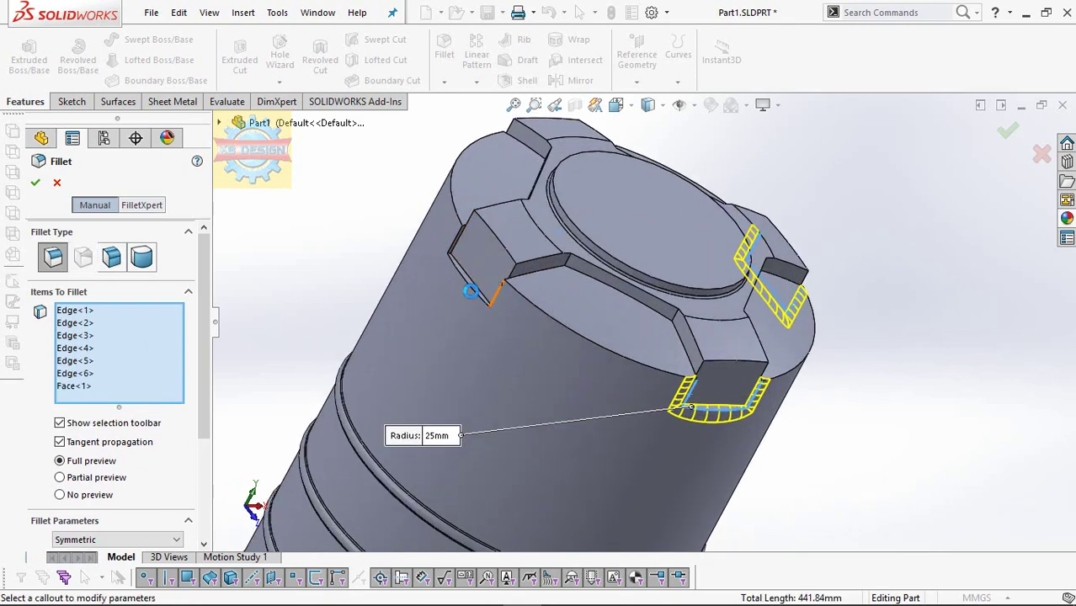
left_click(461, 300)
right_click(84, 393)
left_click(121, 416)
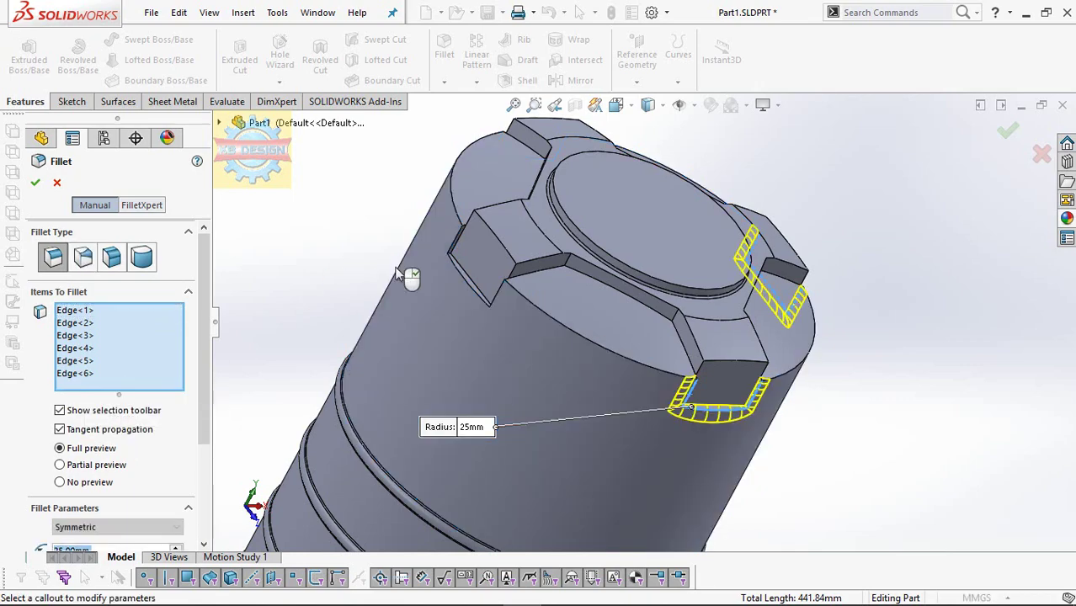
left_click(456, 252)
left_click(455, 276)
left_click(501, 298)
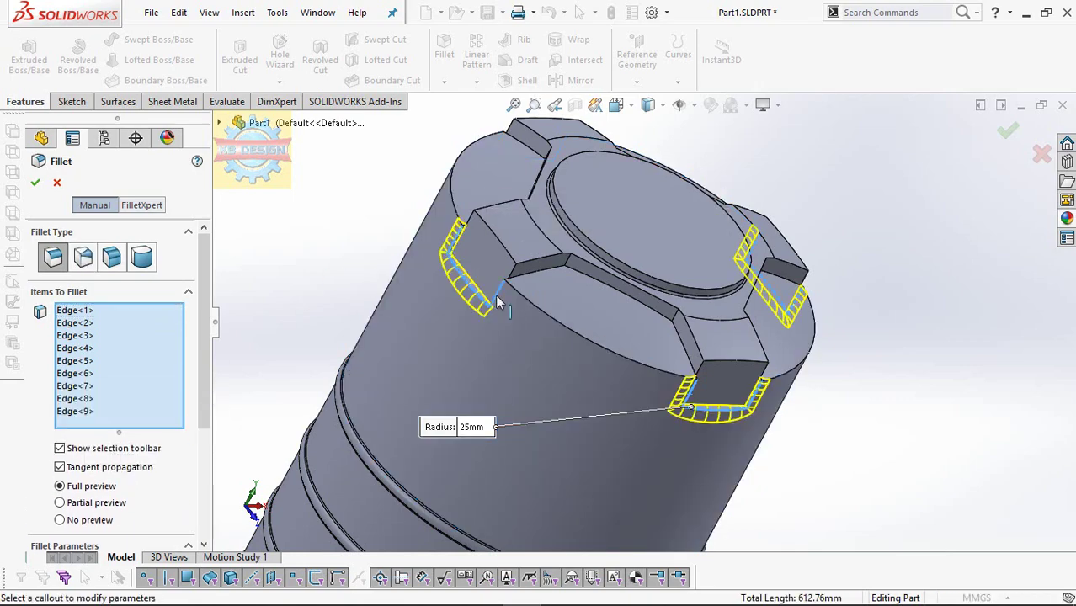
Step: Add the upper-left cutout edges, drop the wrongly picked face, and apply the 25 mm fillet
mouse_move(501, 299)
middle_mouse_down()
mouse_move(459, 268)
mouse_move(510, 176)
middle_mouse_up()
scroll(510, 175, "down", 3)
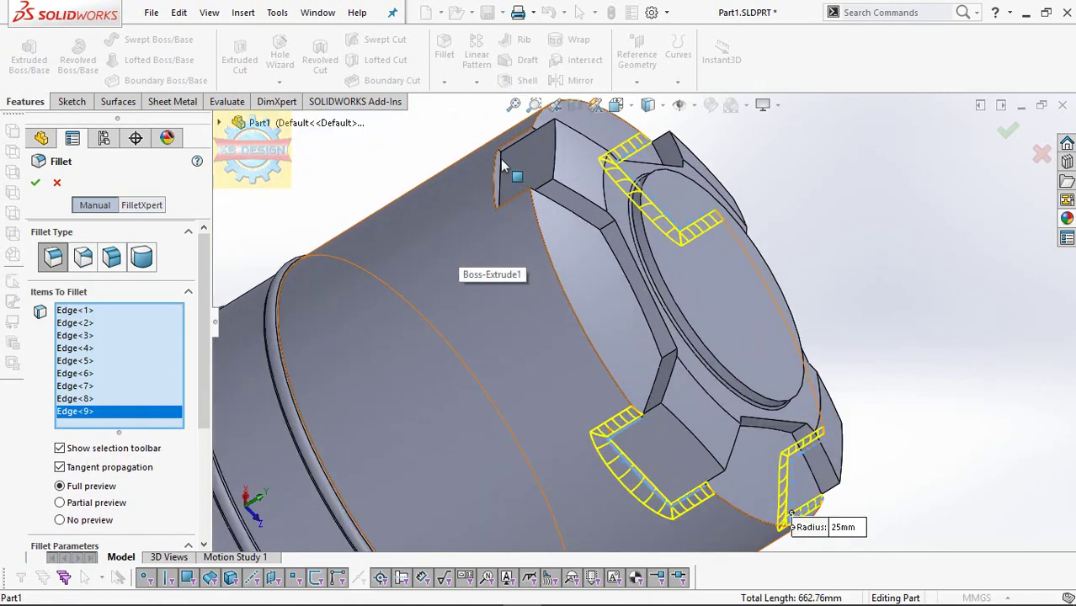
left_click(495, 172)
left_click(497, 178)
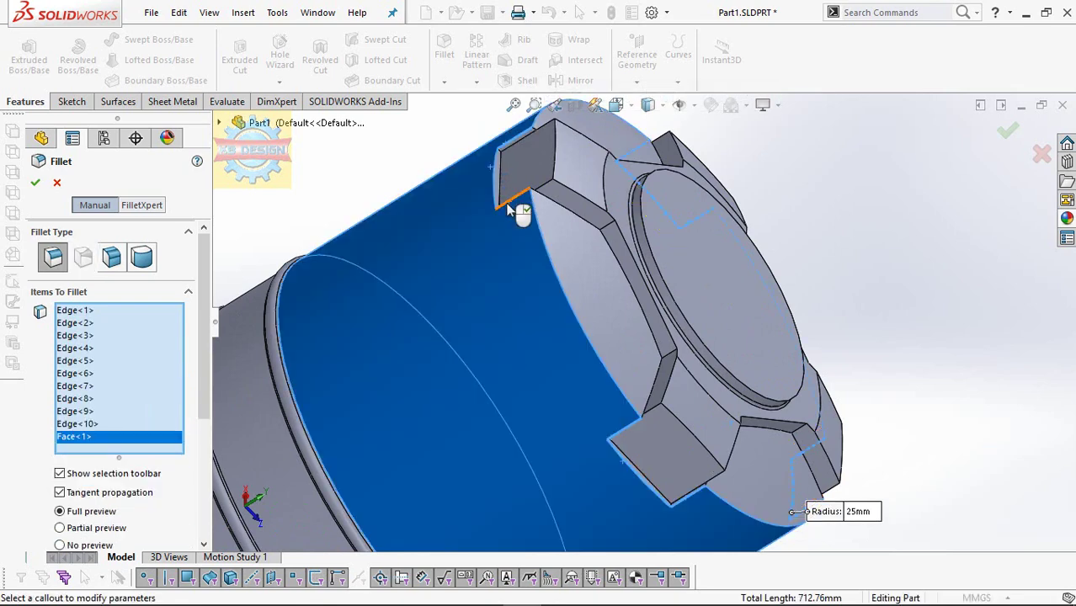
right_click(141, 441)
left_click(168, 462)
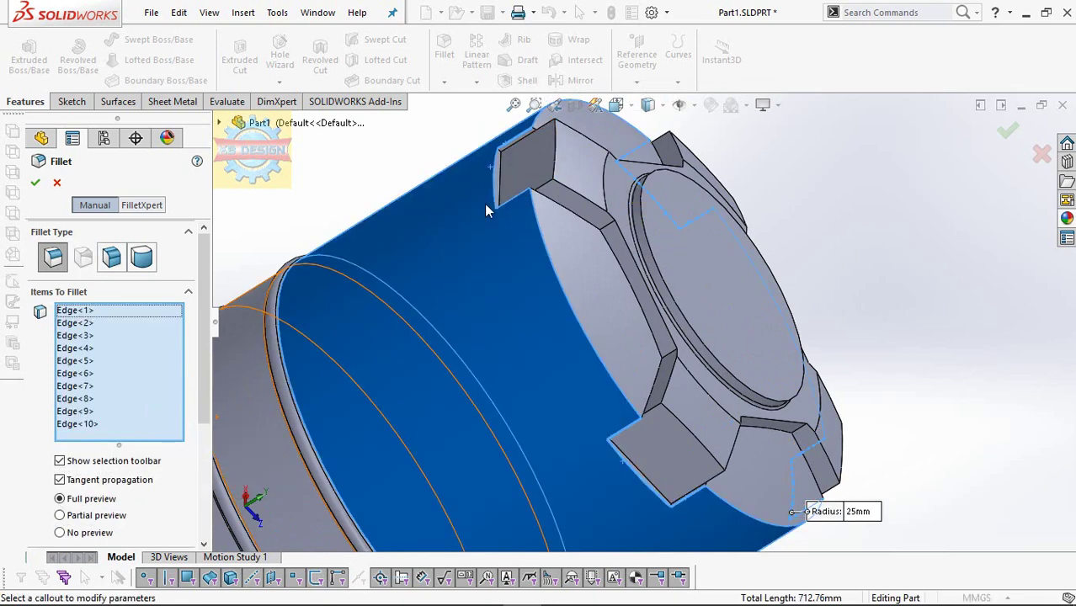
left_click(508, 211)
left_click(493, 187)
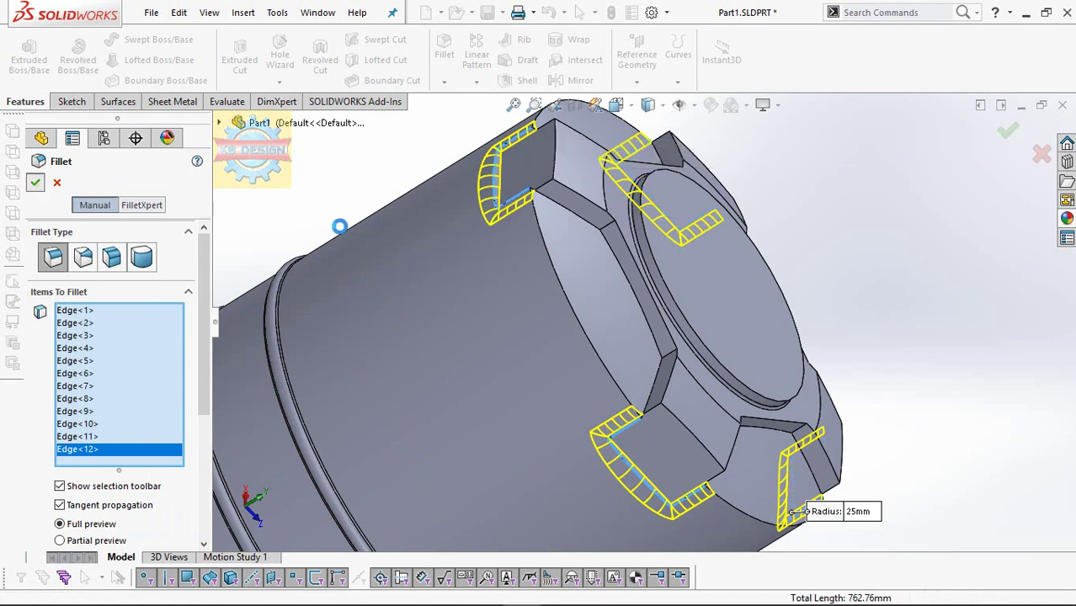
key("Return")
scroll(648, 251, "up", 3)
middle_click_drag(648, 250, 595, 228)
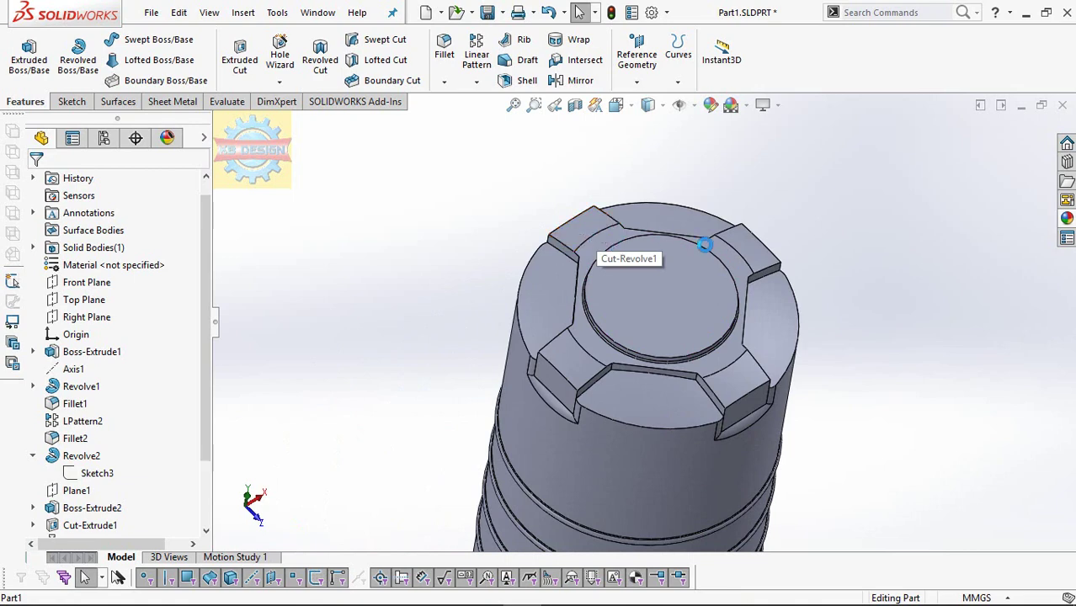
Step: Apply a 10 mm fillet to the top faces of all four tabs
left_click(444, 49)
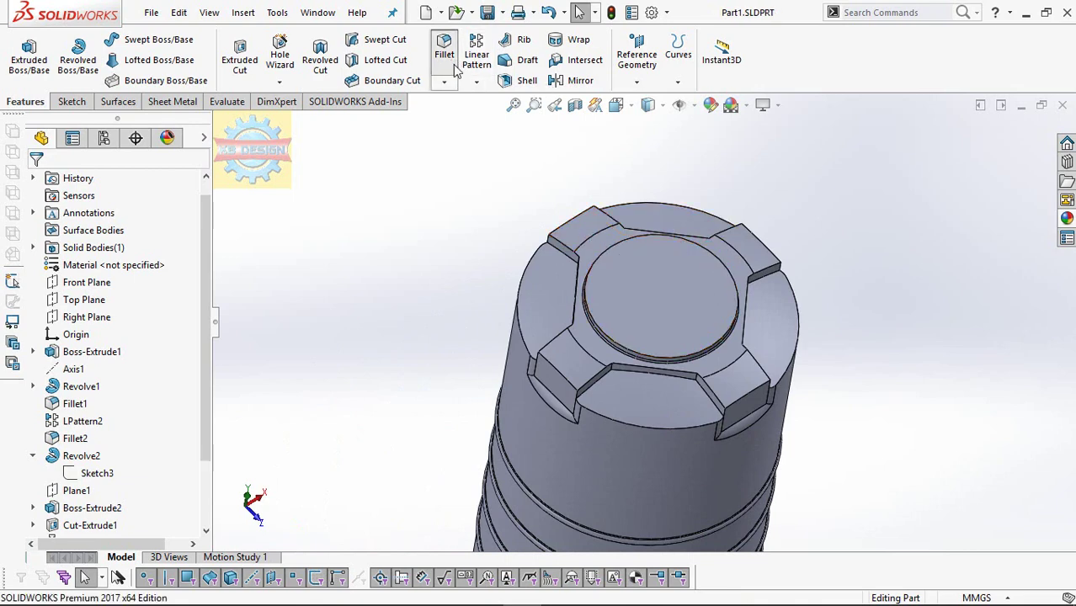
type("1")
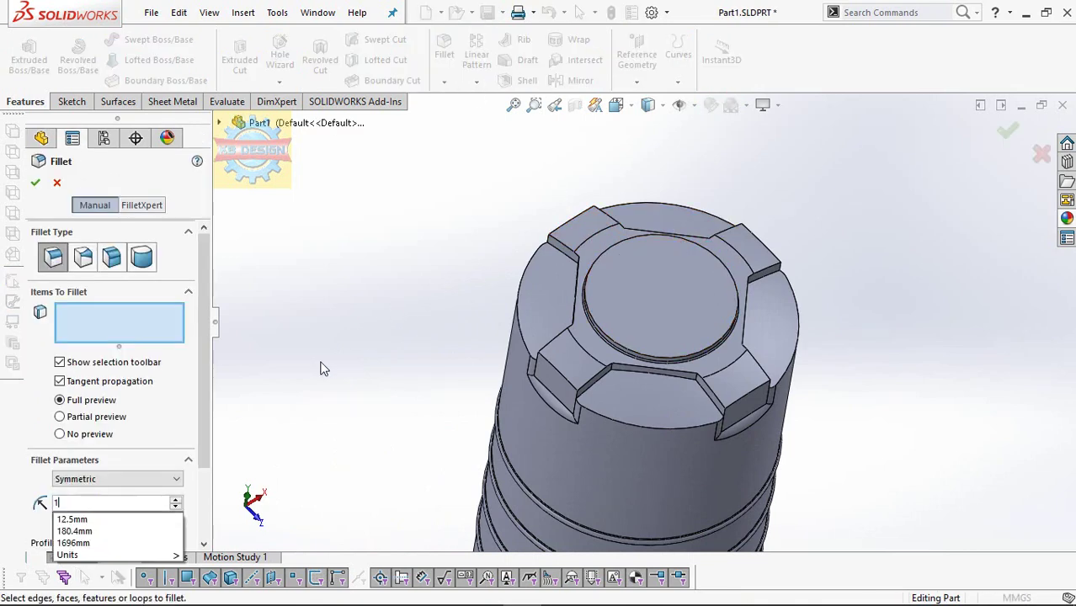
type("0")
key("Return")
left_click(583, 240)
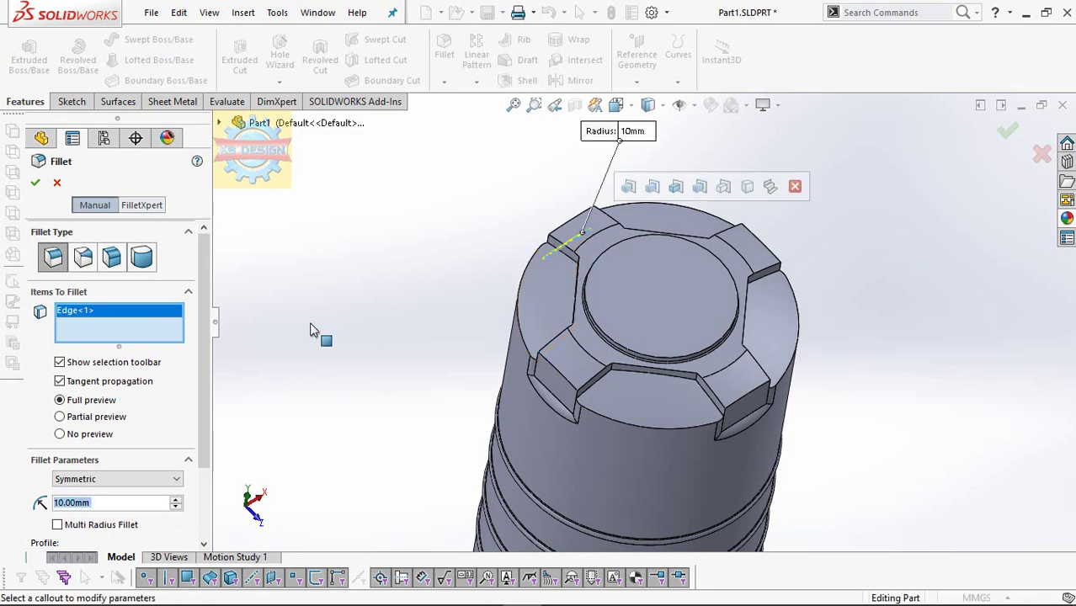
right_click(127, 310)
left_click(168, 321)
left_click(581, 228)
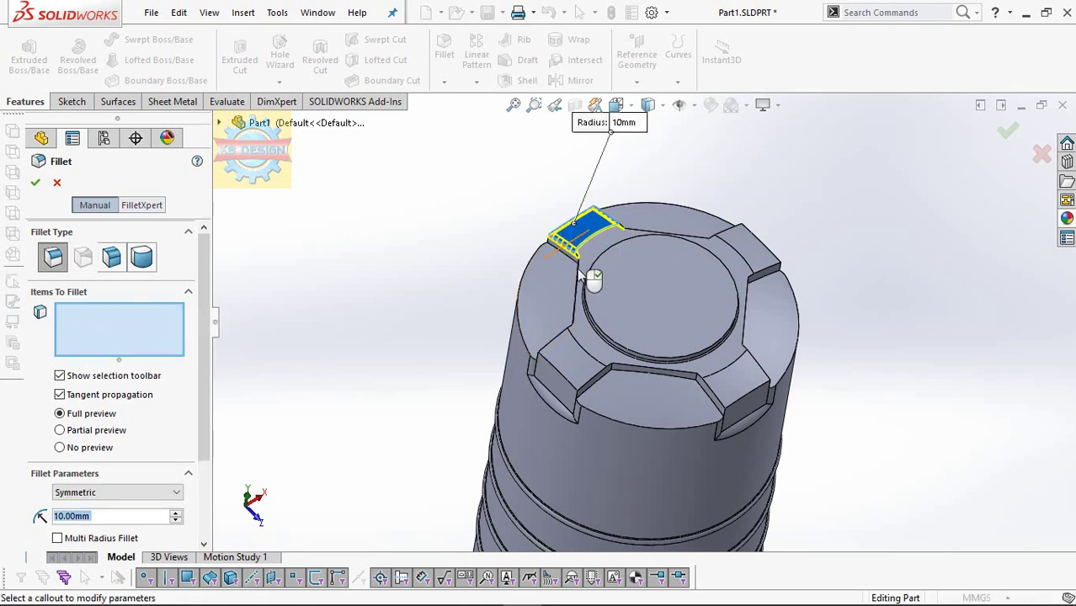
left_click(574, 358)
left_click(737, 378)
left_click(763, 251)
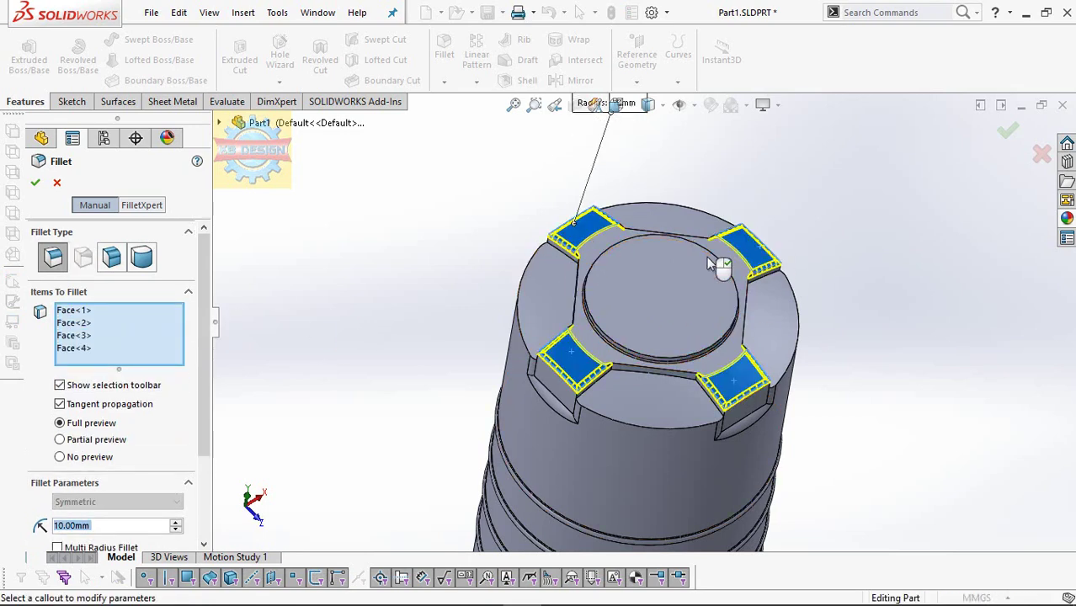
key("Return")
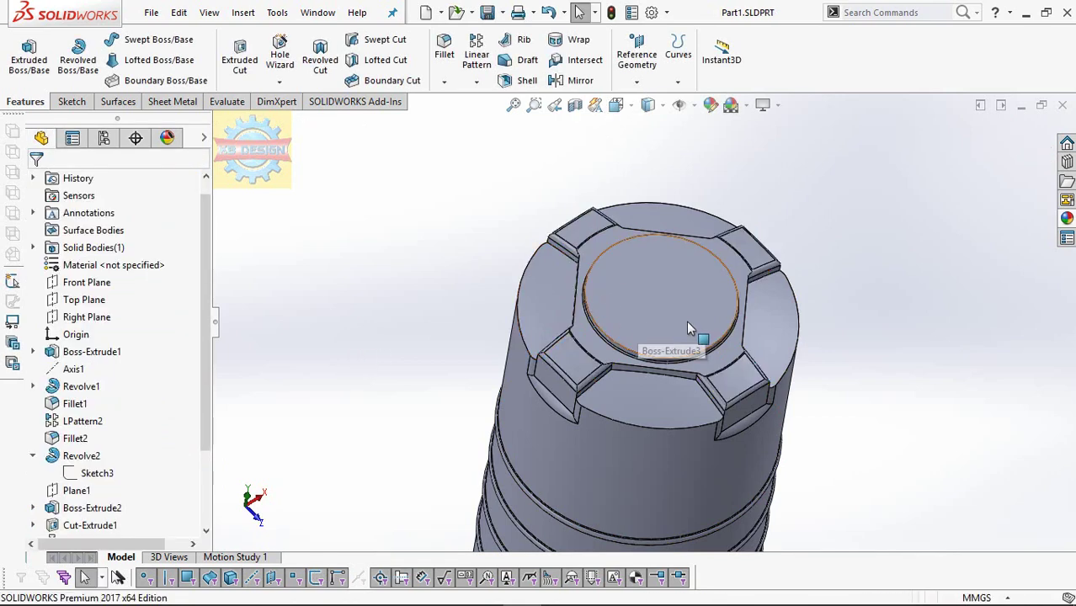
scroll(686, 320, "down", 2)
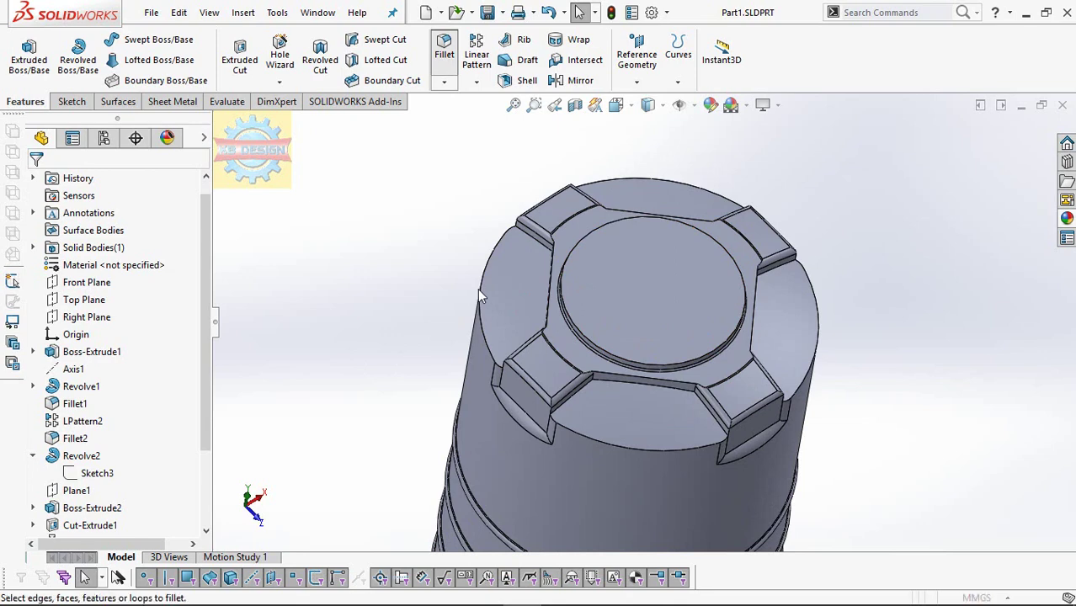
Step: Set a 14 mm fillet radius and select the lower and left notch edges
type("1")
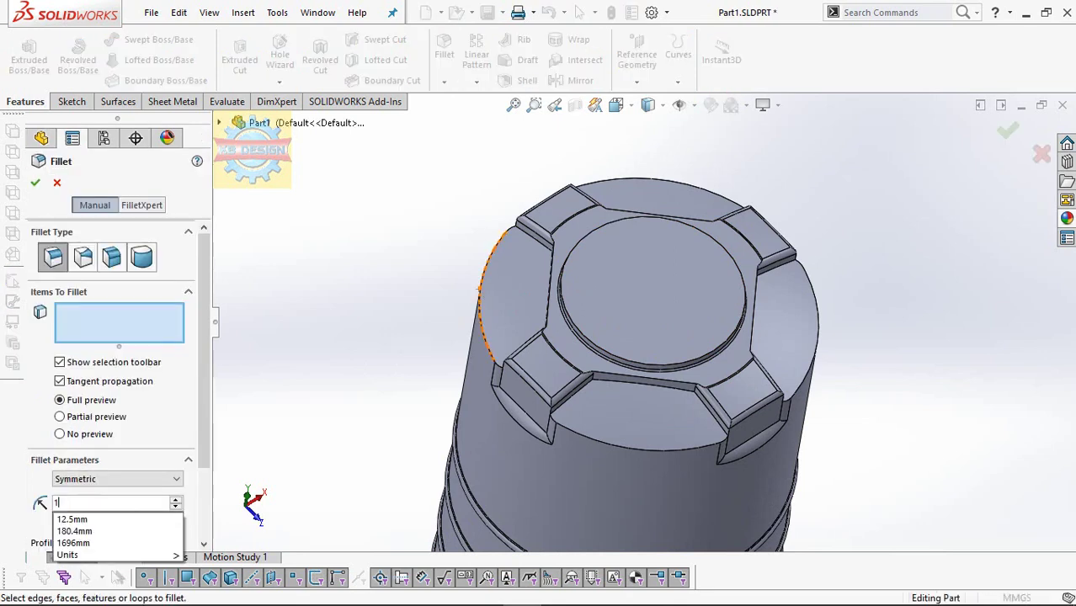
type("4")
key("Return")
left_click(581, 389)
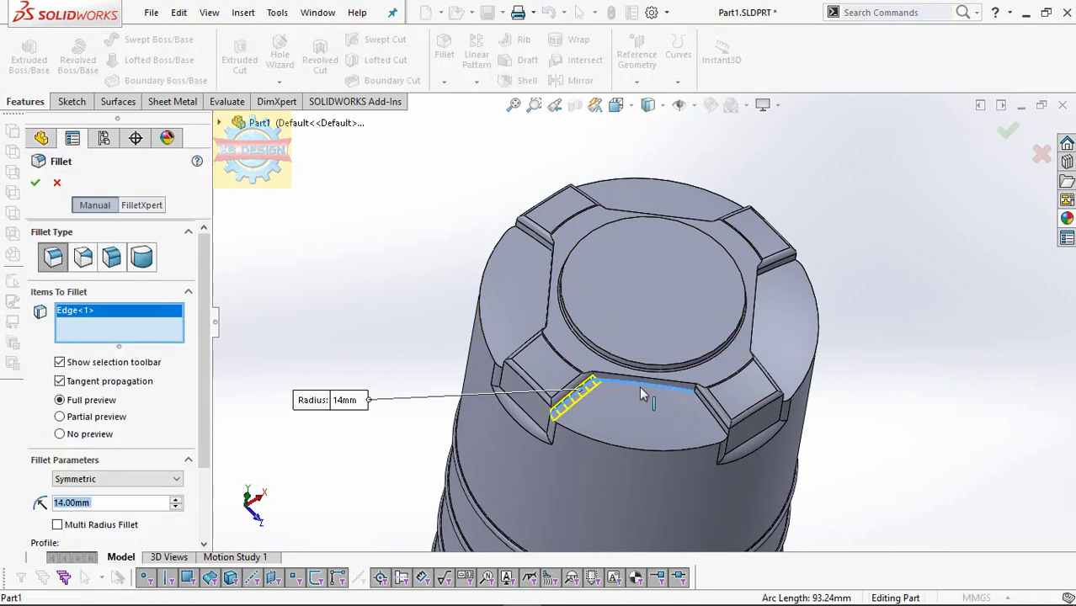
left_click(699, 396)
left_click(640, 384)
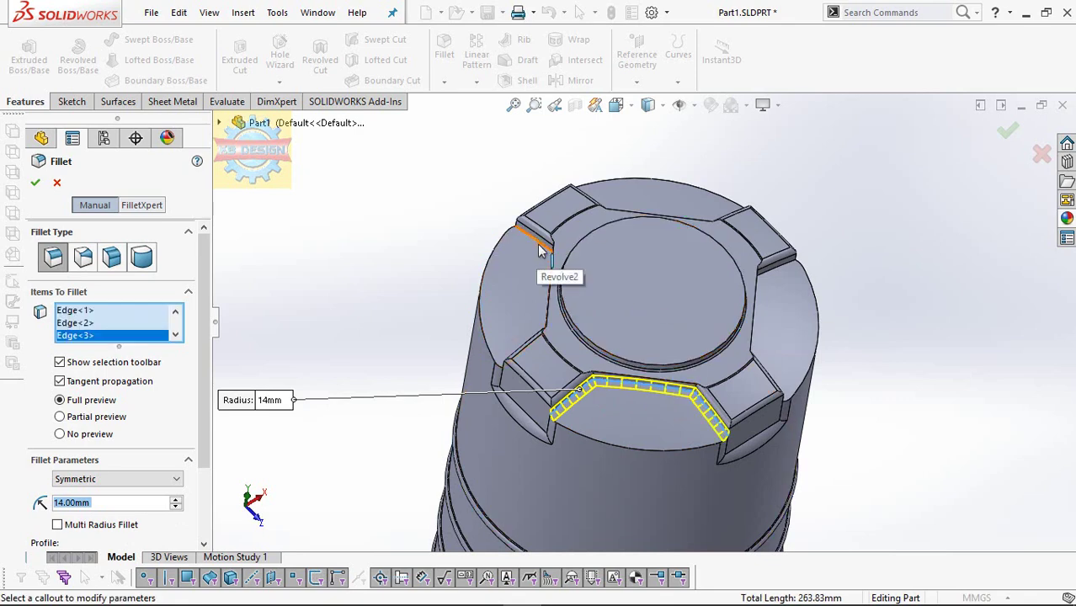
left_click(541, 241)
mouse_move(572, 283)
middle_mouse_down()
mouse_move(547, 291)
mouse_move(584, 353)
mouse_move(777, 343)
mouse_move(771, 361)
middle_mouse_up()
left_click(548, 290)
left_click(578, 350)
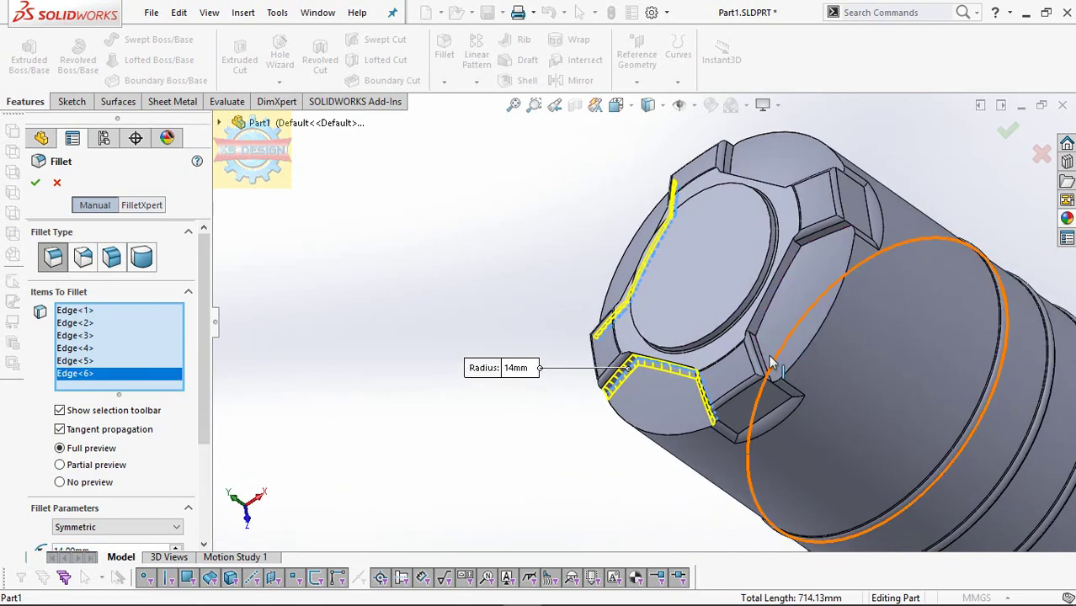
Step: Add the right notch edges and the cap-end diagonal and vertical notch edges
left_click(767, 361)
left_click(796, 313)
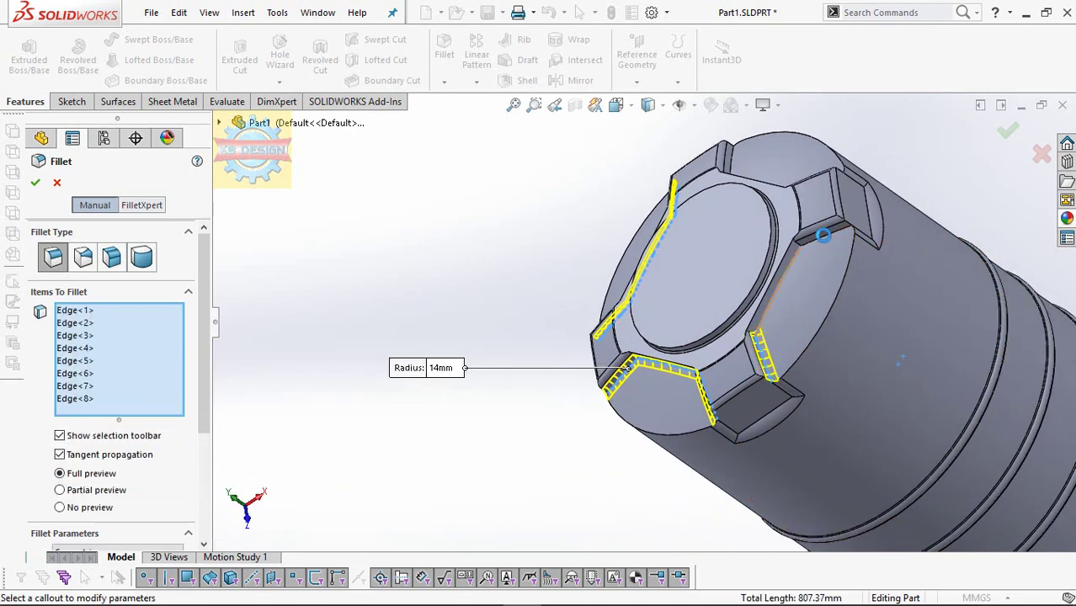
left_click(832, 243)
scroll(824, 247, "up", 3)
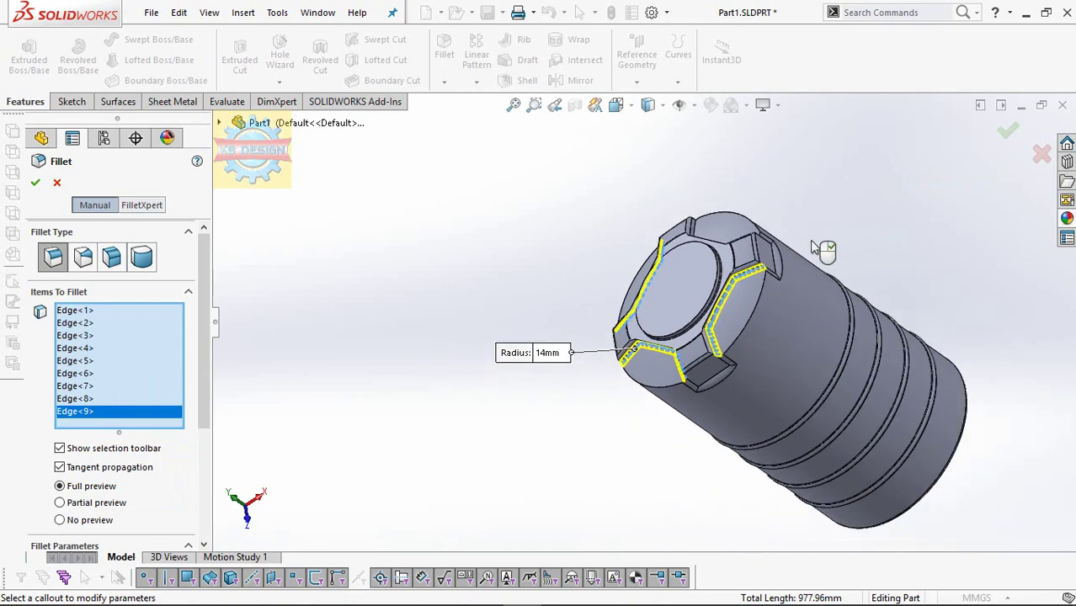
mouse_move(823, 247)
middle_mouse_down()
mouse_move(785, 432)
mouse_move(784, 334)
middle_mouse_up()
scroll(758, 354, "down", 5)
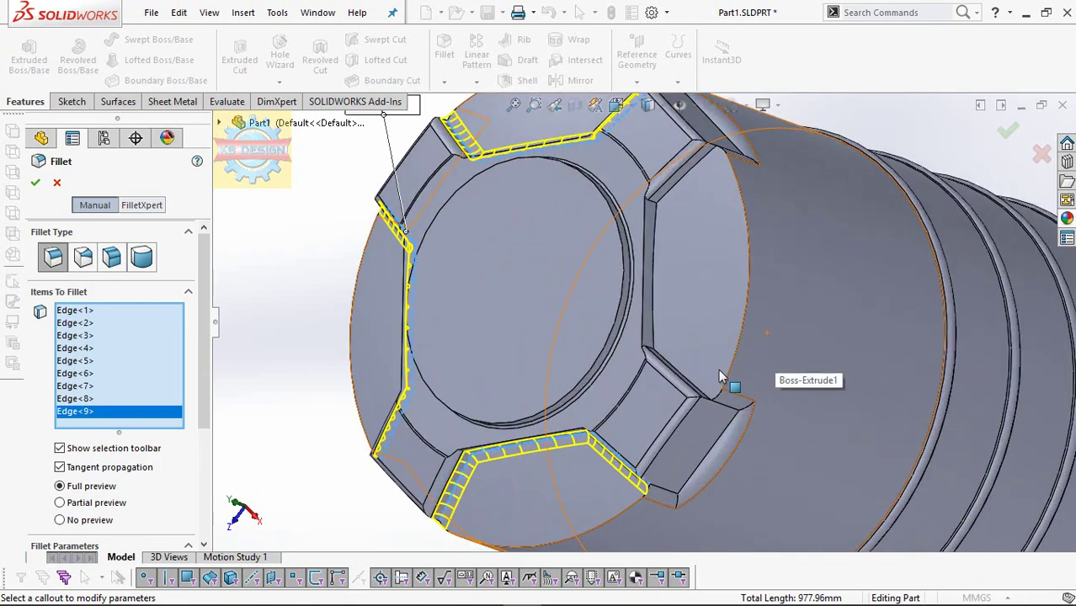
left_click(664, 359)
left_click(659, 344)
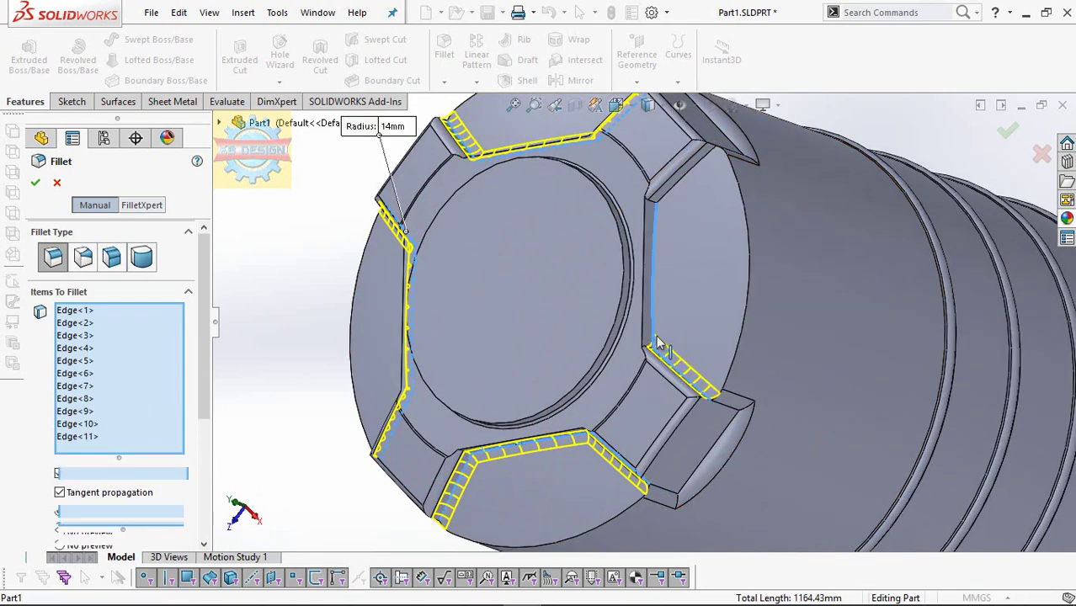
left_click(680, 191)
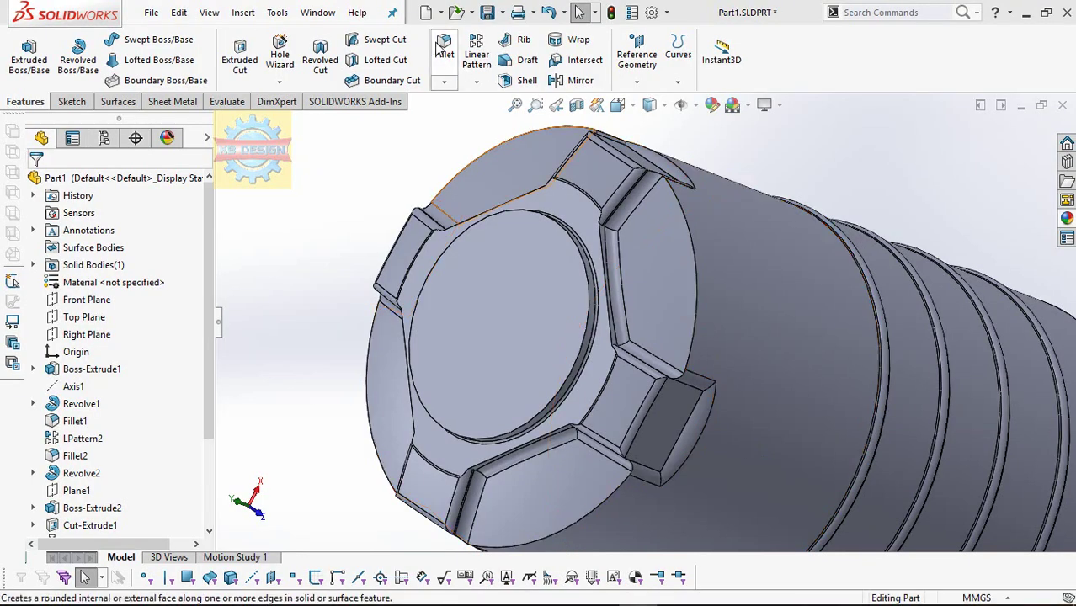
Step: Apply a 10 mm fillet to the outer rim arcs between the tabs
left_click(441, 49)
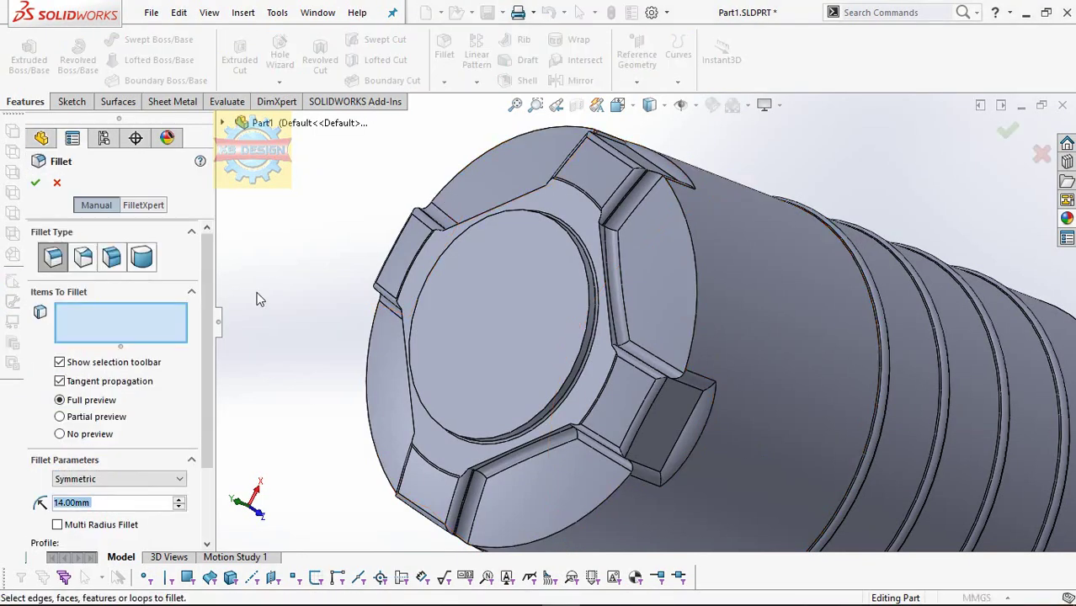
type("2")
key("BackSpace")
type("1")
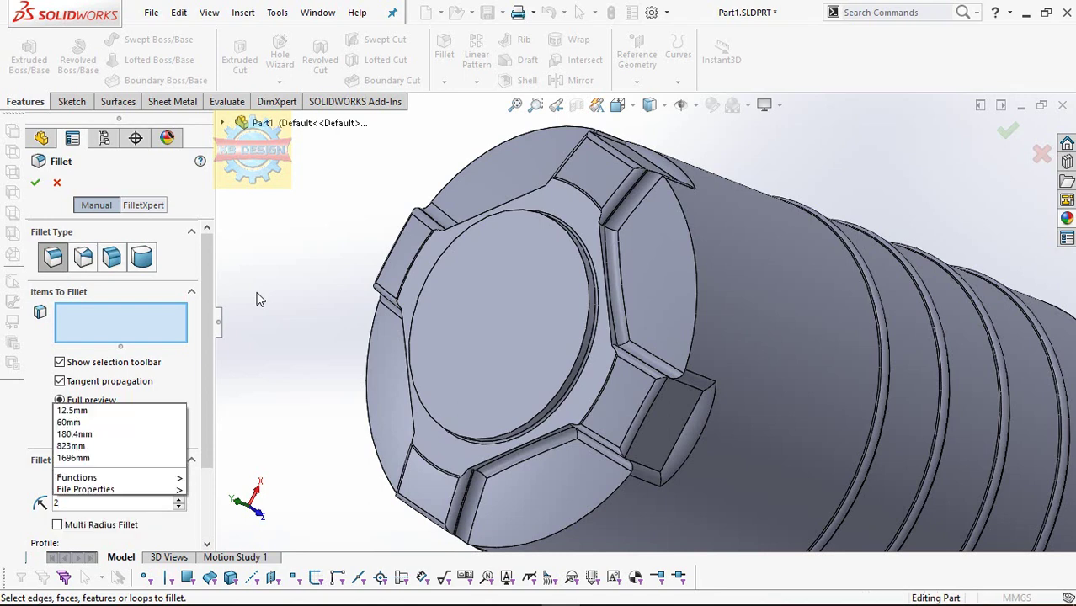
type("0")
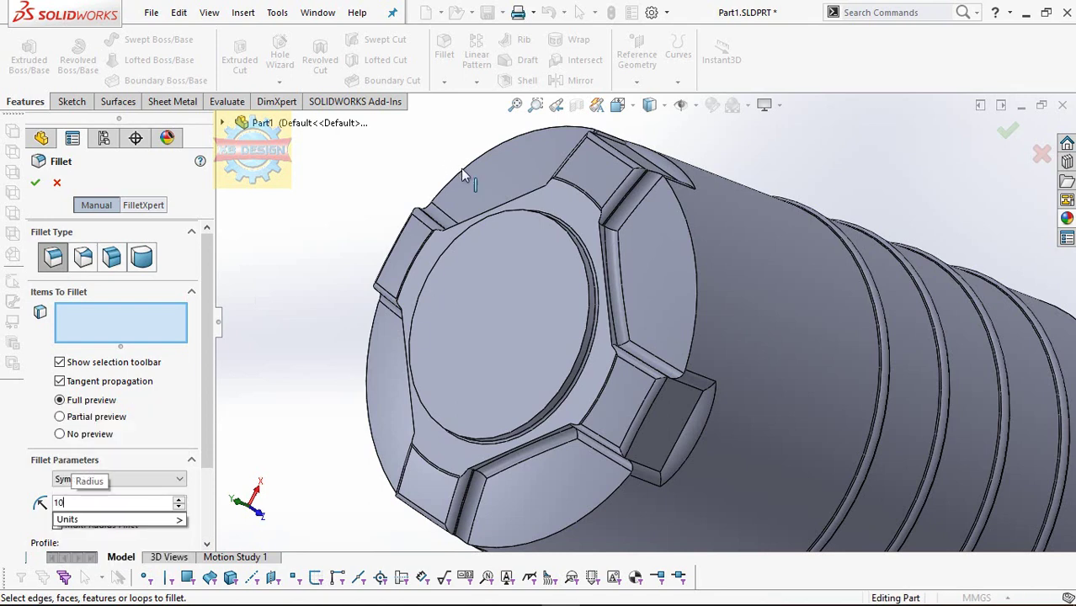
key("Return")
left_click(463, 170)
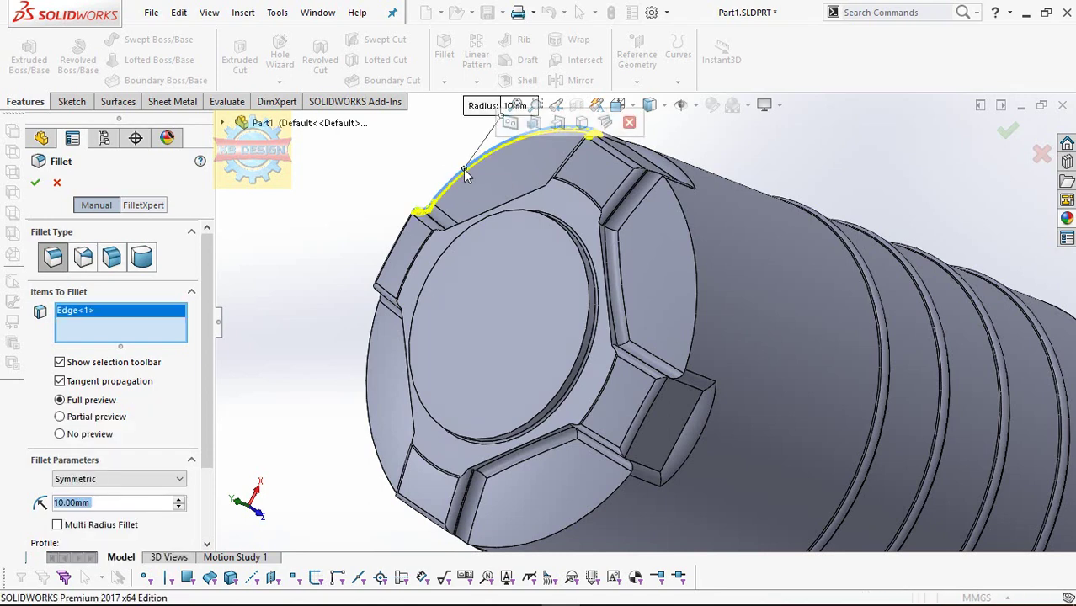
left_click(368, 347)
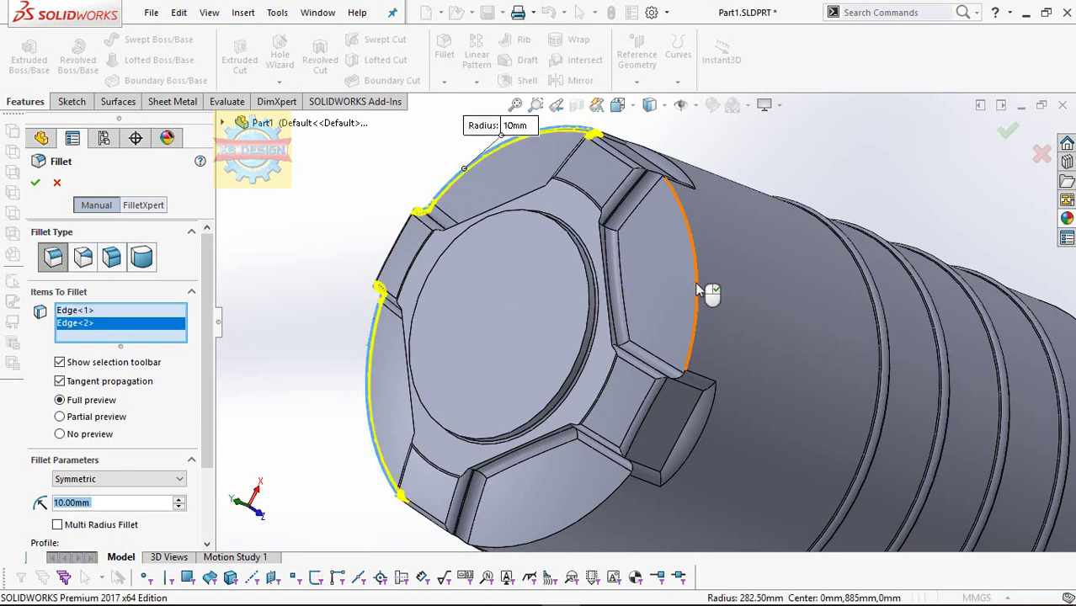
left_click(592, 515)
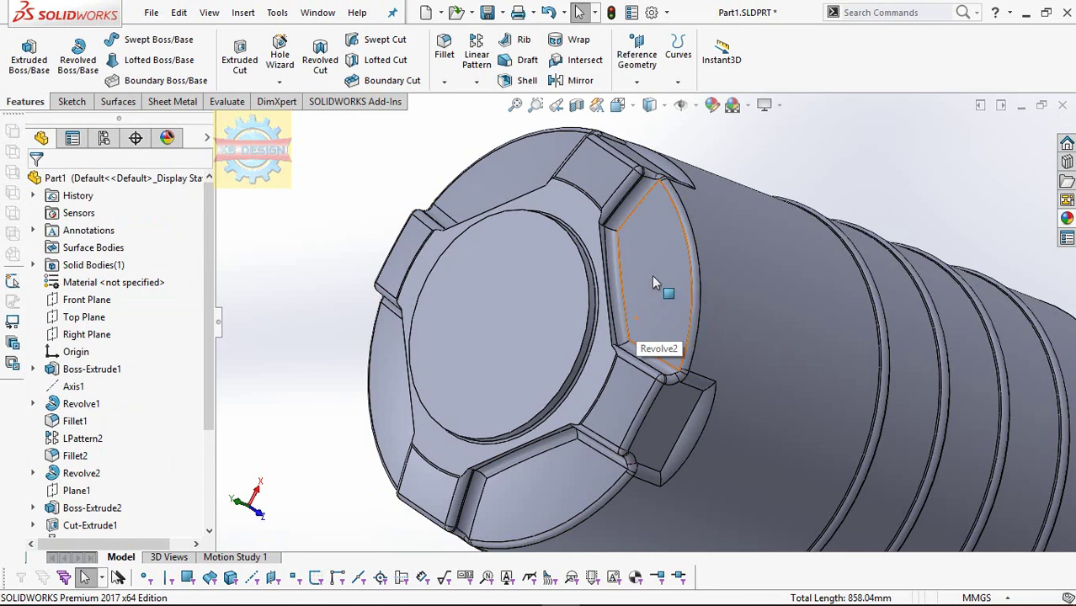
Step: Apply a 6 mm fillet to the four edges of the raised top ring
left_click(439, 57)
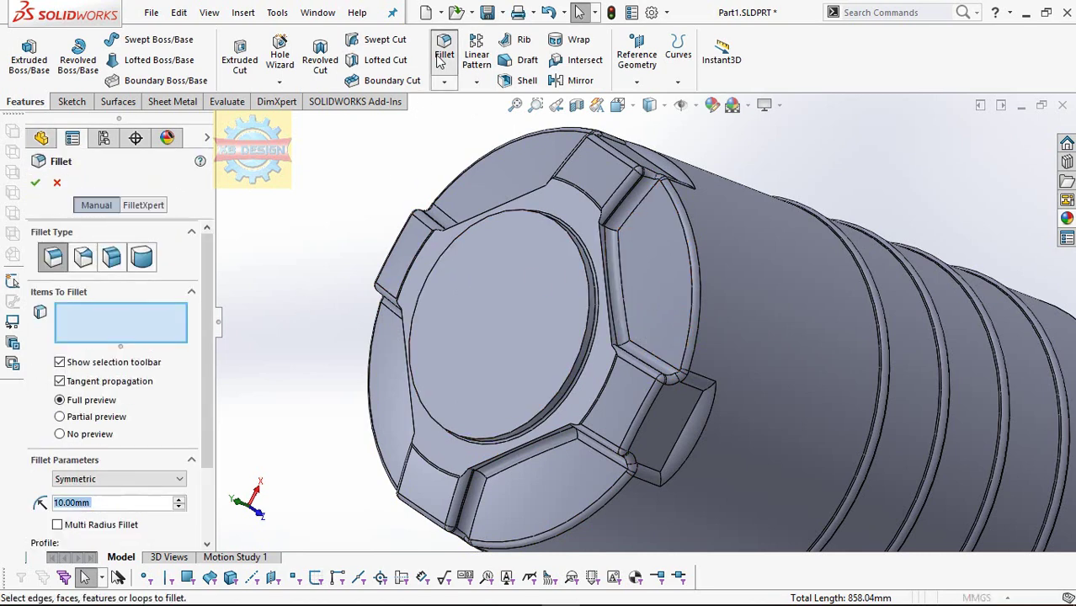
type("6")
key("Return")
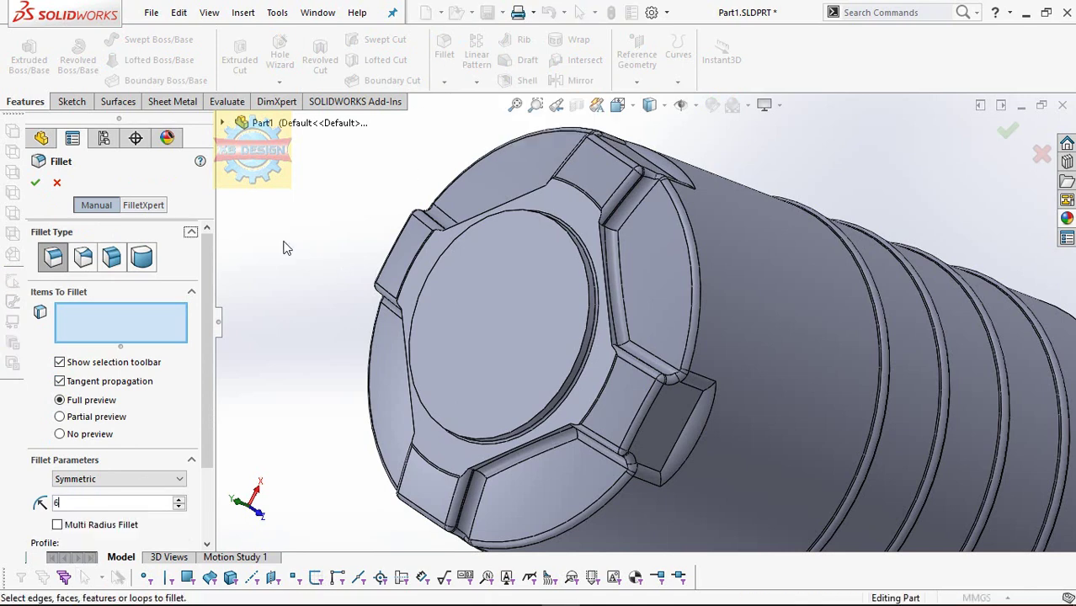
left_click(497, 215)
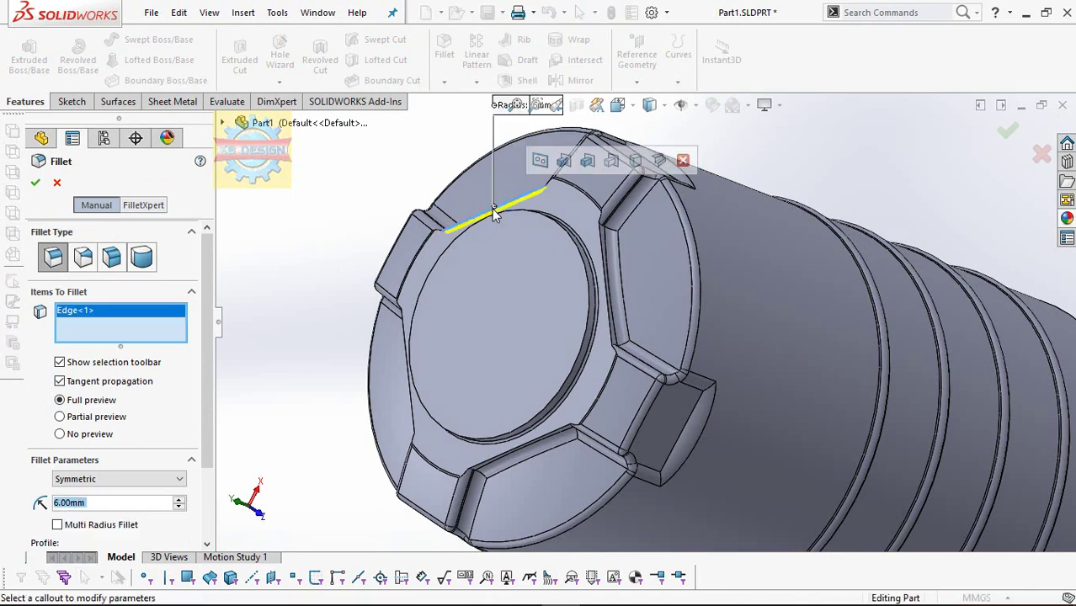
left_click(404, 329)
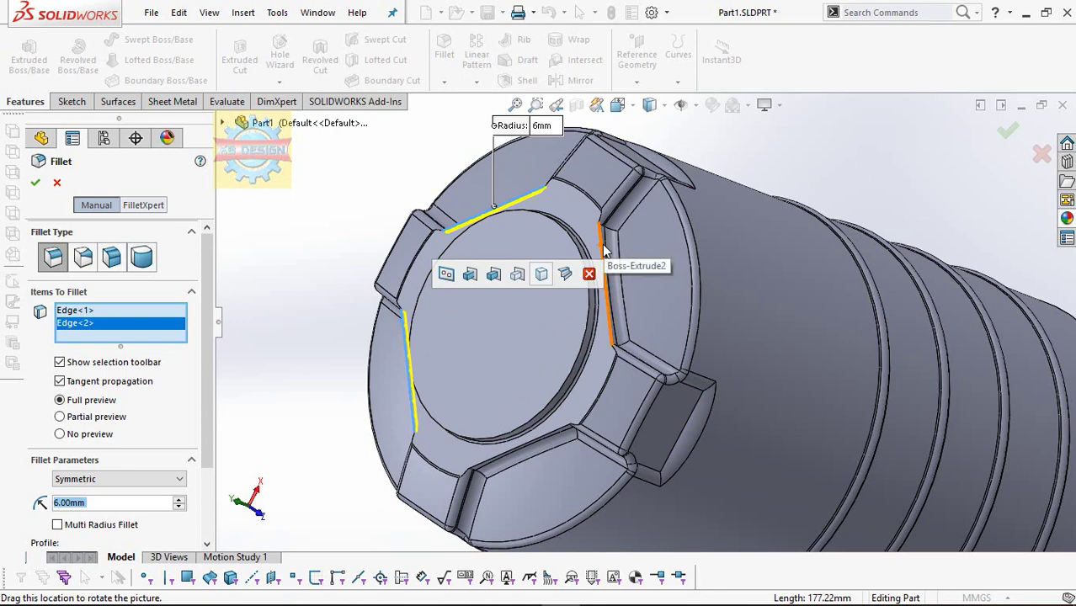
left_click(603, 251)
left_click(536, 439)
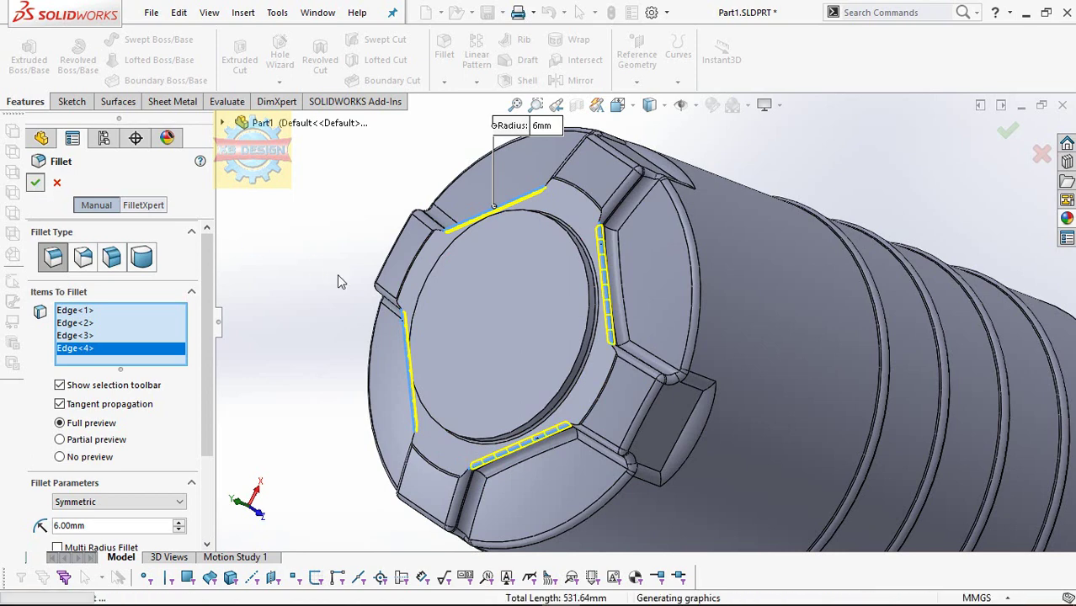
scroll(341, 281, "up", 3)
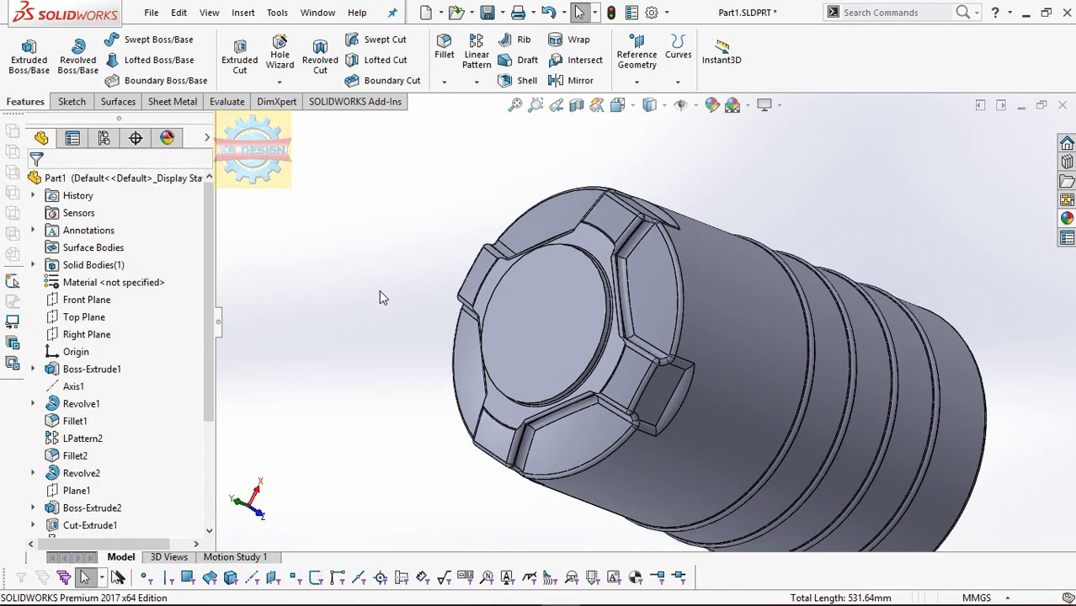
Step: Start a 24 mm fillet and pick the first four tab corner edges
scroll(476, 337, "down", 3)
scroll(770, 211, "up", 2)
scroll(779, 152, "down", 2)
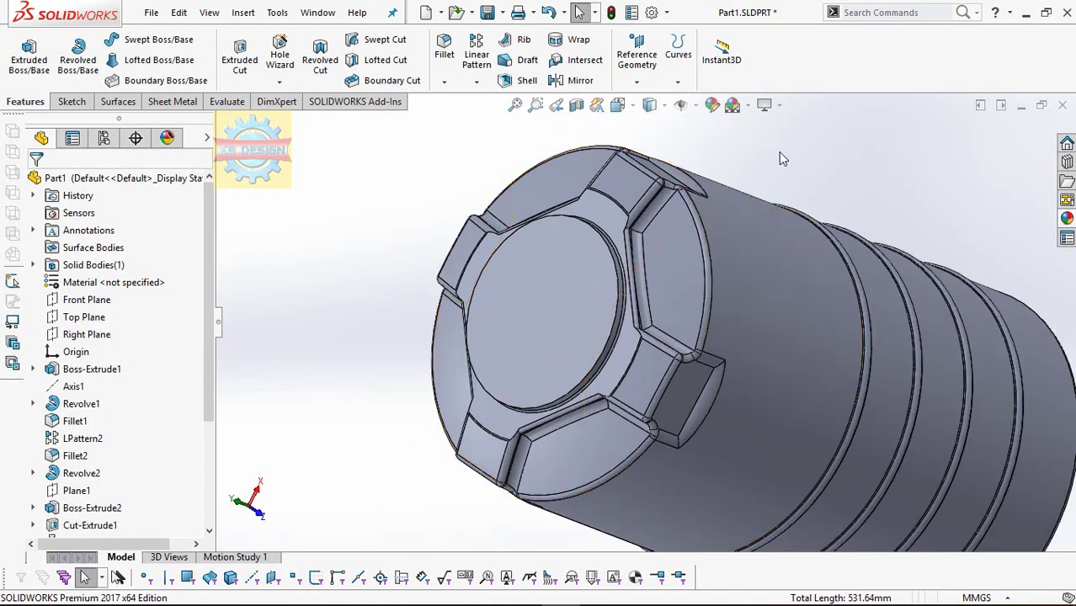
left_click(446, 54)
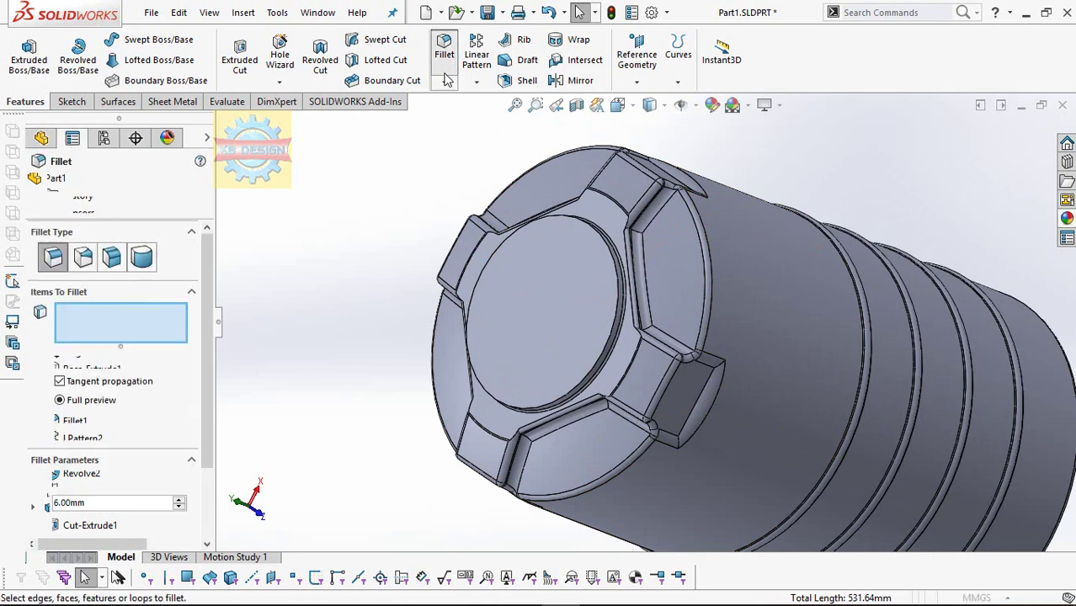
type("24")
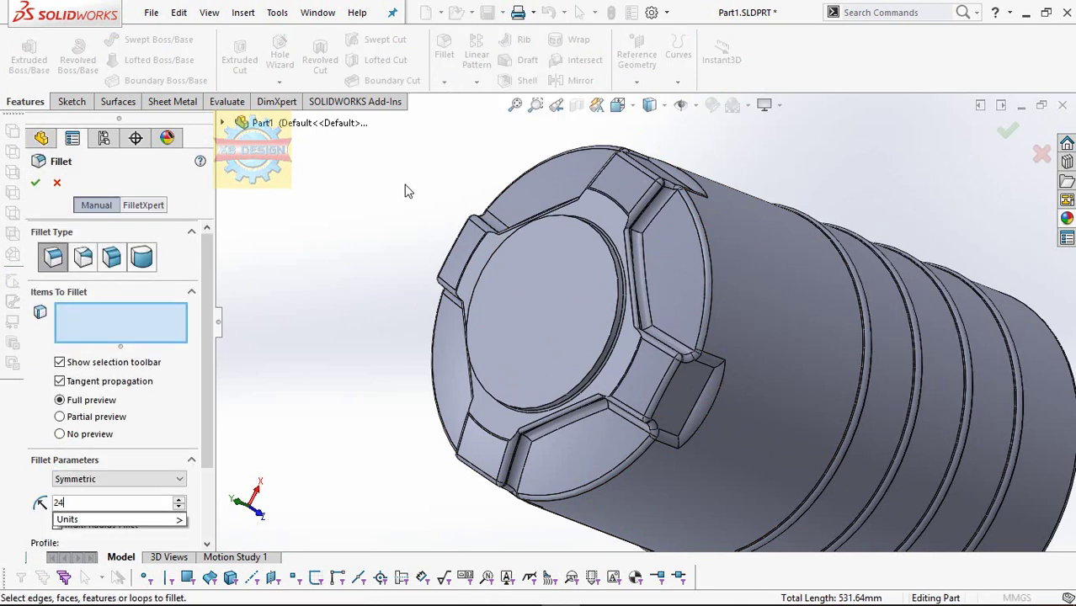
key("Return")
left_click(517, 436)
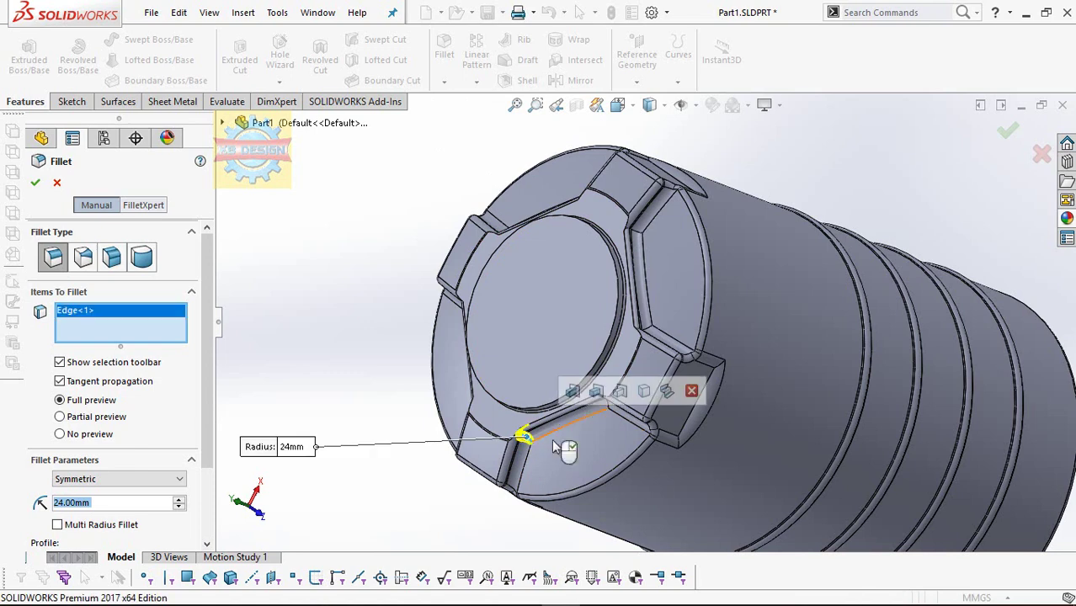
left_click(611, 415)
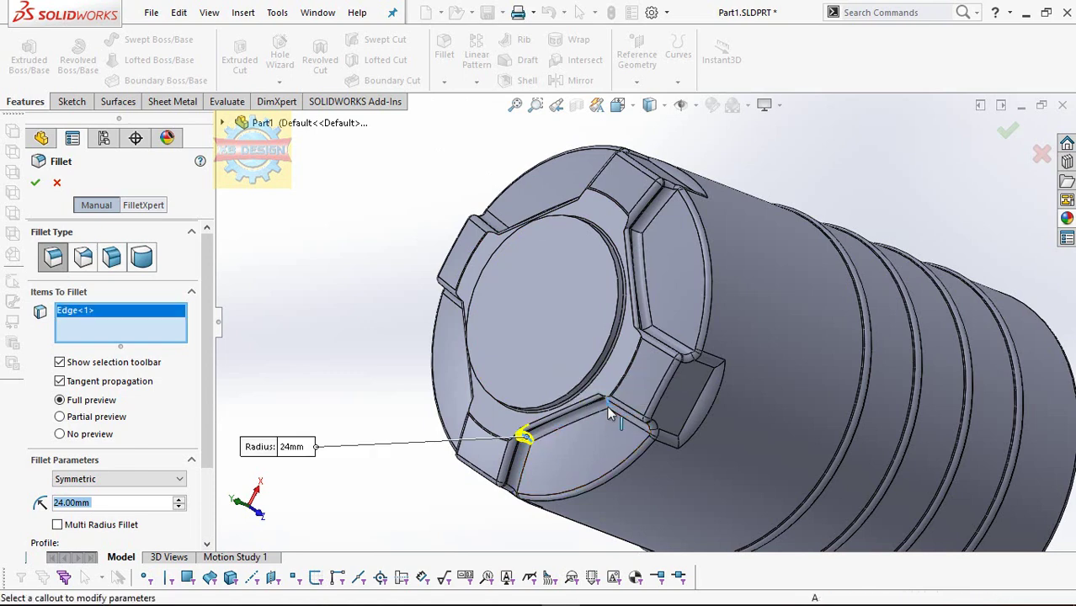
left_click(637, 237)
left_click(650, 334)
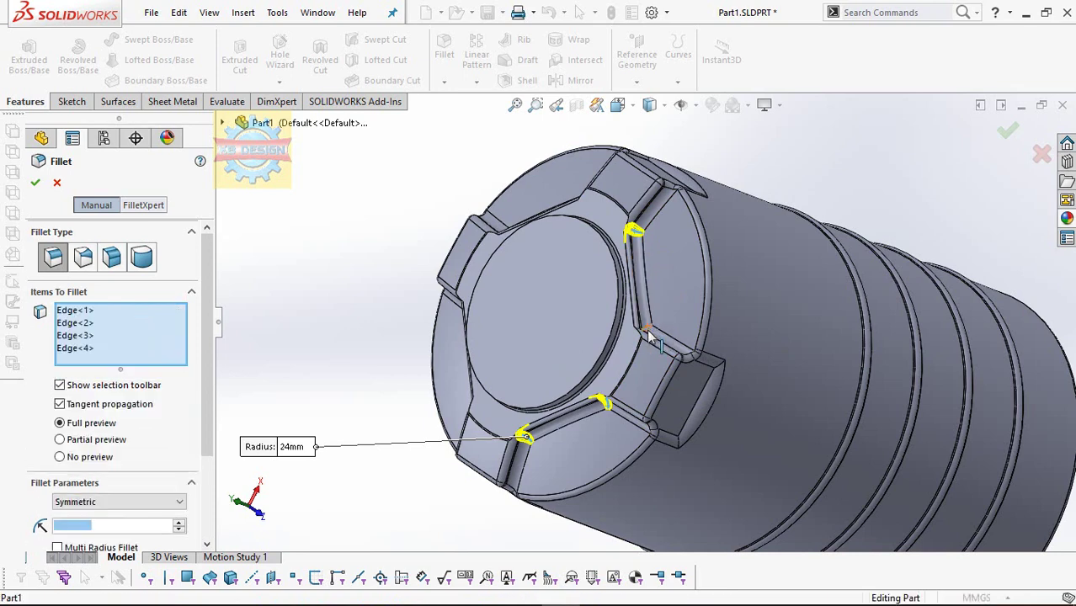
Step: Add the remaining four tab corner edges to the 24 mm fillet
middle_click_drag(657, 338, 630, 320)
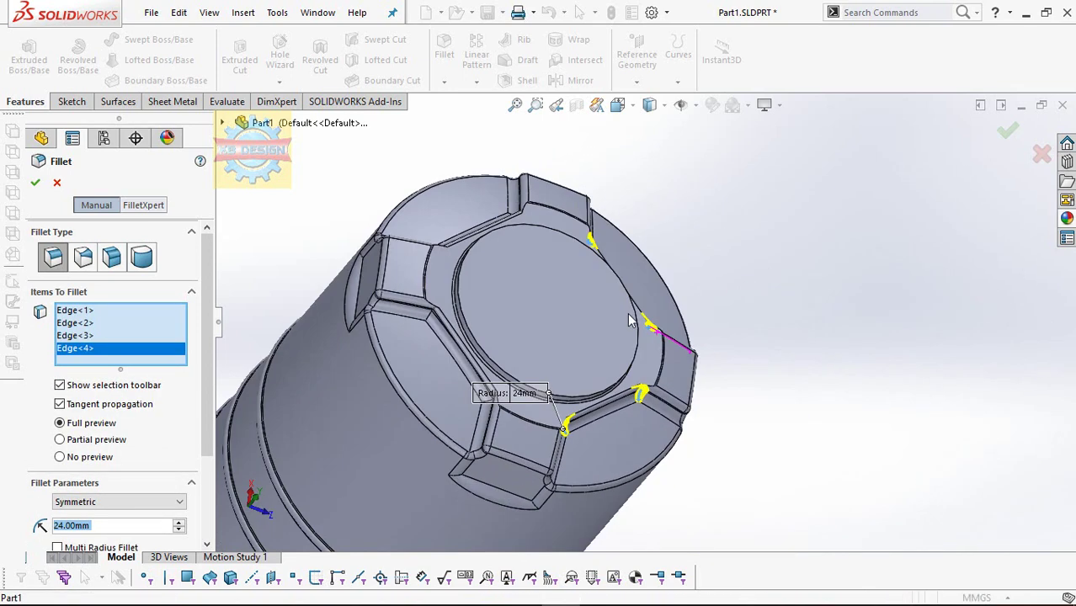
left_click(429, 320)
scroll(539, 371, "up", 3)
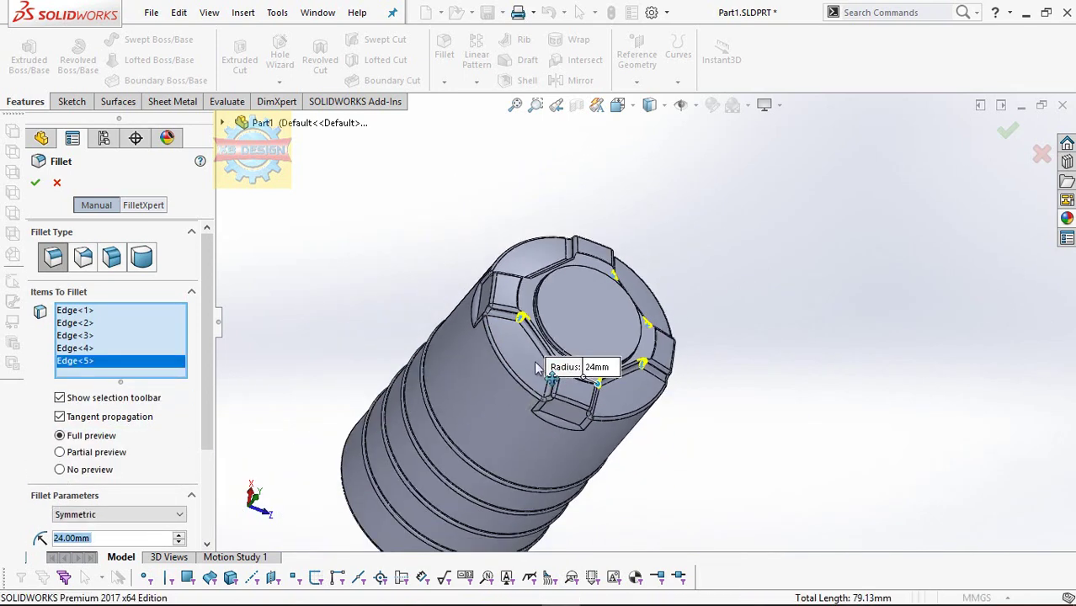
scroll(600, 406, "down", 5)
middle_click_drag(599, 406, 589, 383)
left_click(589, 367)
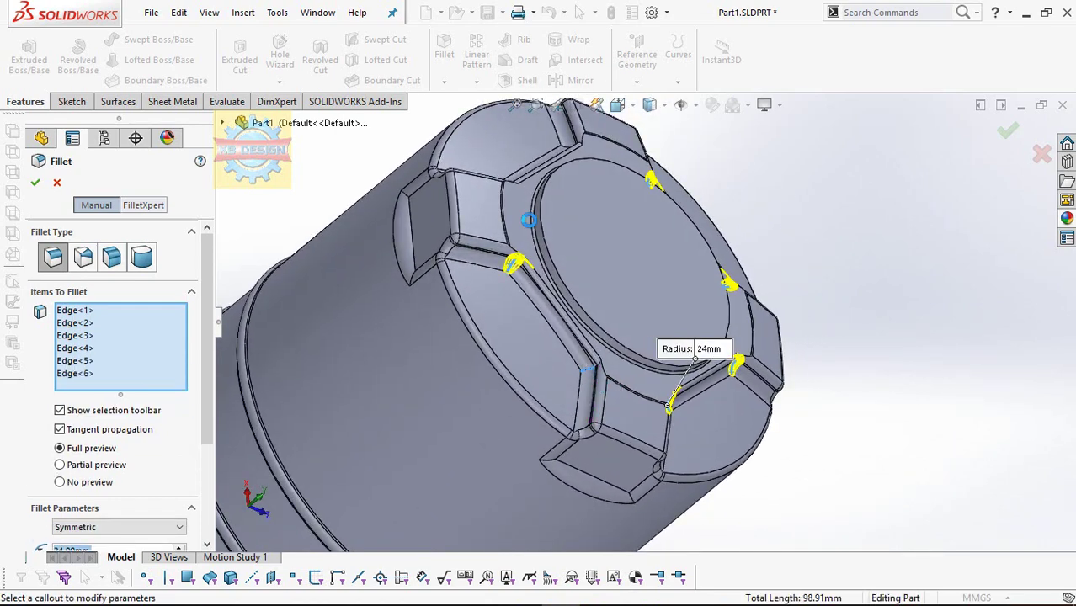
middle_click_drag(531, 226, 506, 198)
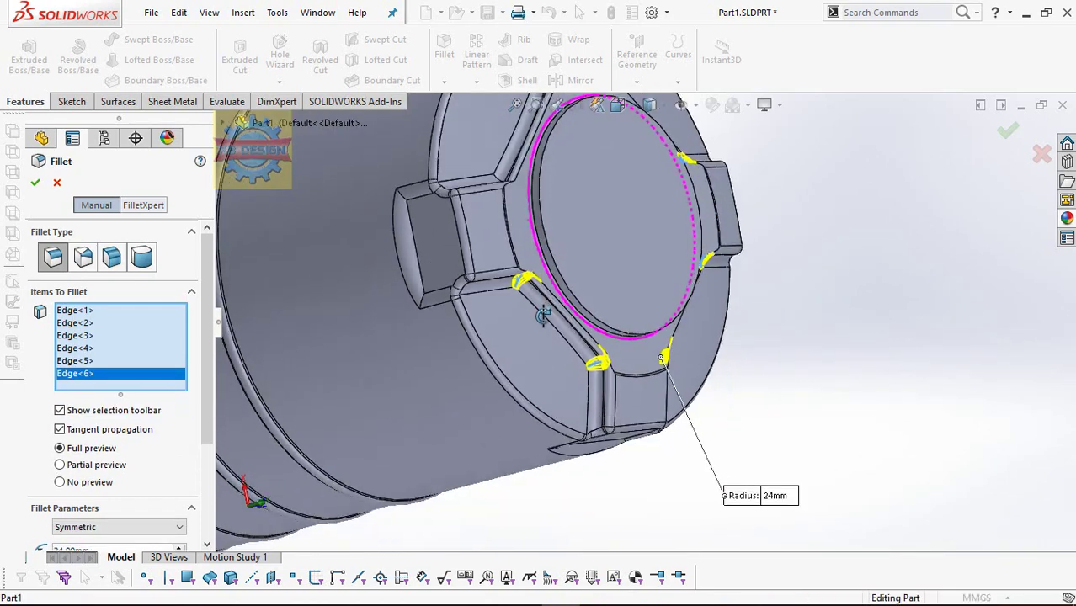
left_click(497, 184)
scroll(592, 196, "up", 3)
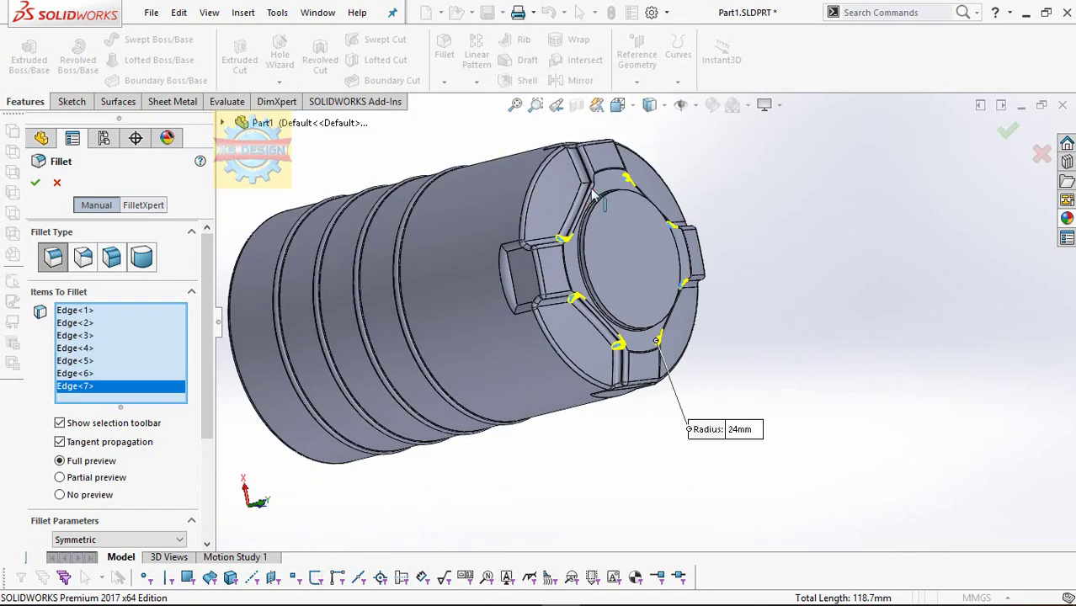
left_click(587, 187)
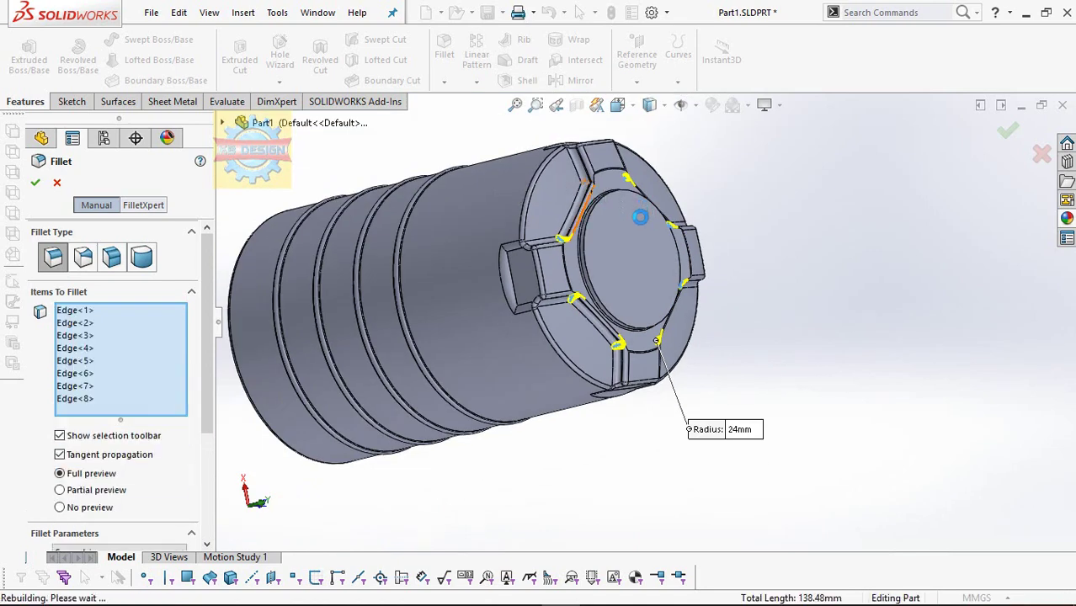
scroll(639, 218, "down", 3)
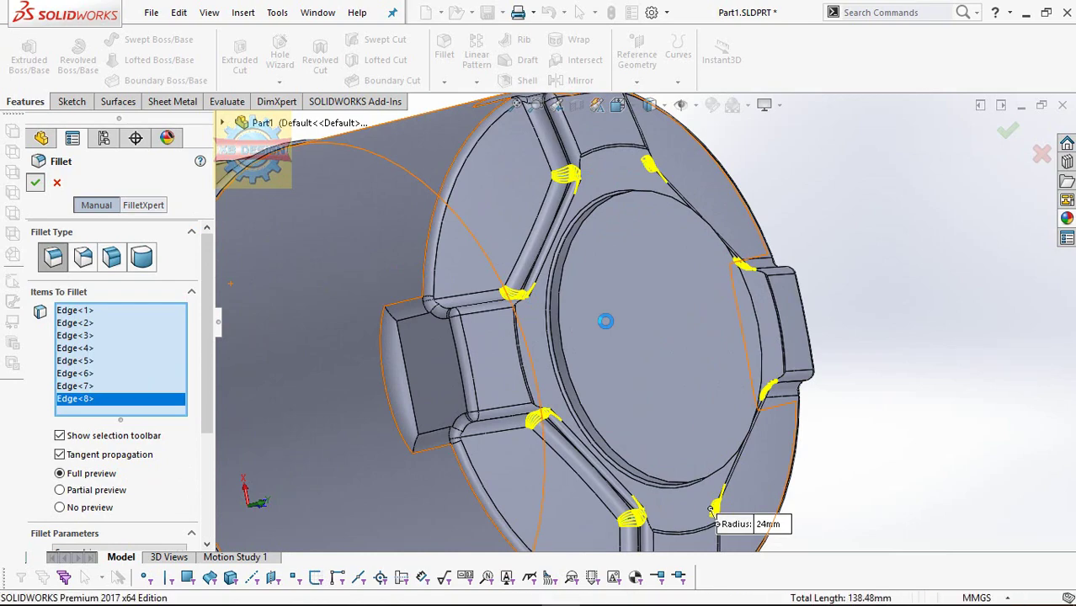
scroll(862, 234, "up", 3)
Step: Shell the tank to 4 mm thickness, removing the top circular face
middle_click_drag(788, 256, 531, 153)
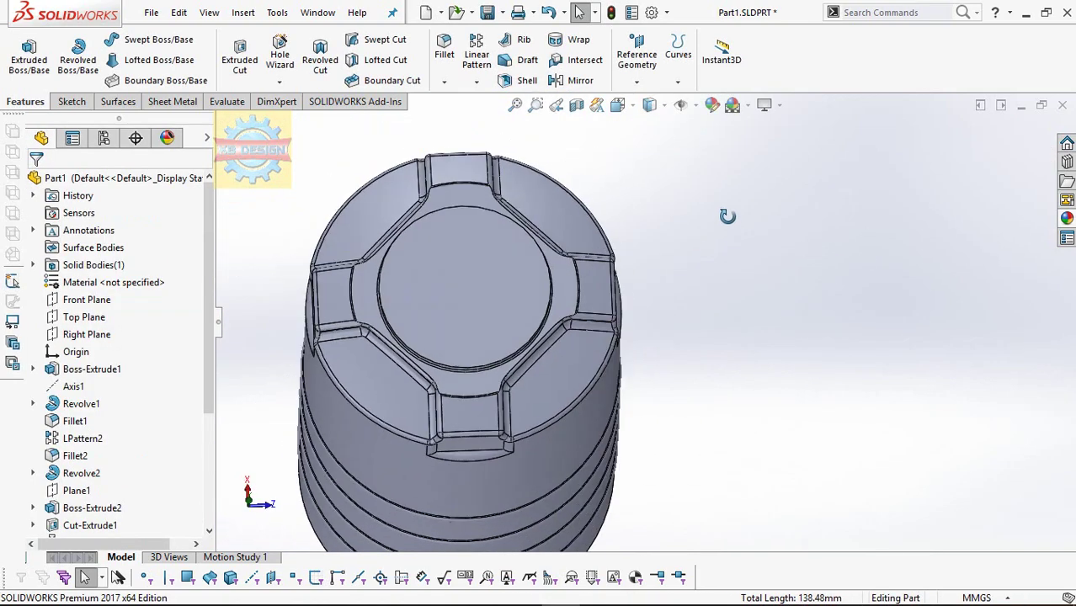
scroll(530, 153, "down", 2)
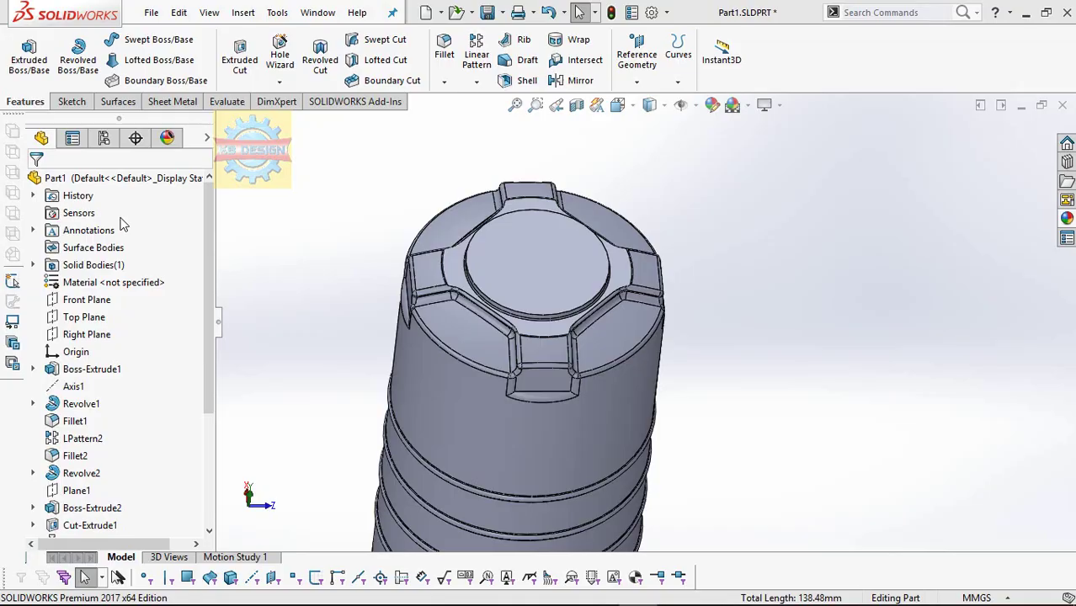
left_click(520, 80)
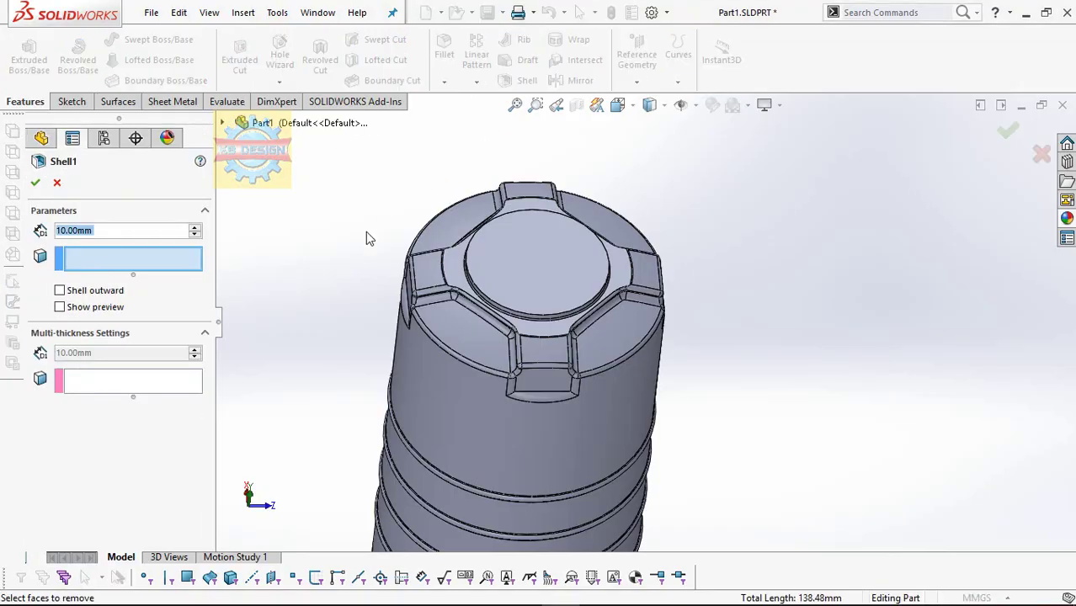
type("4")
left_click(547, 263)
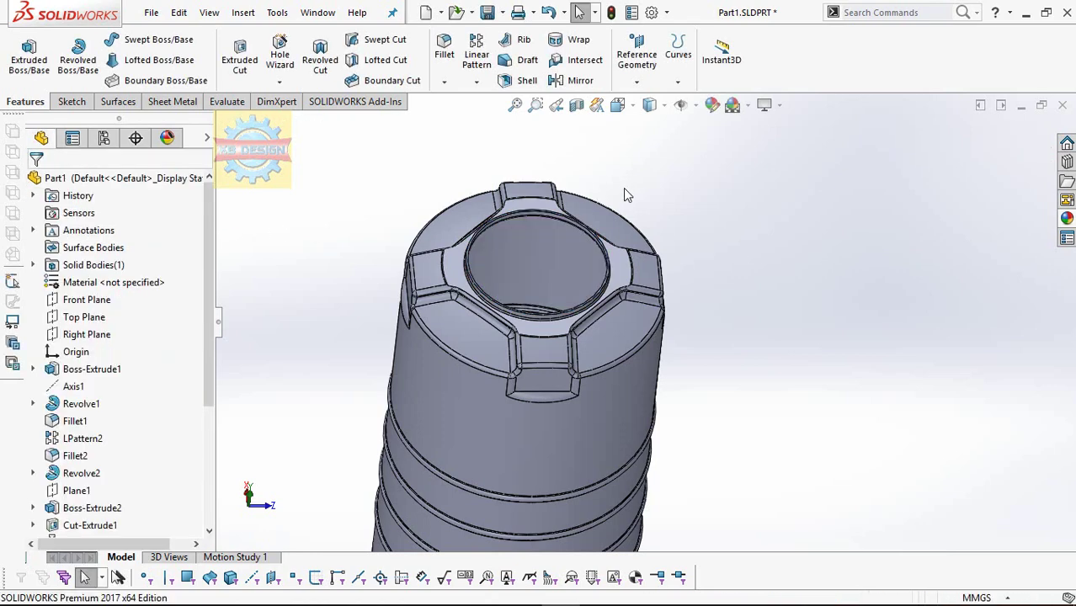
scroll(623, 188, "down", 3)
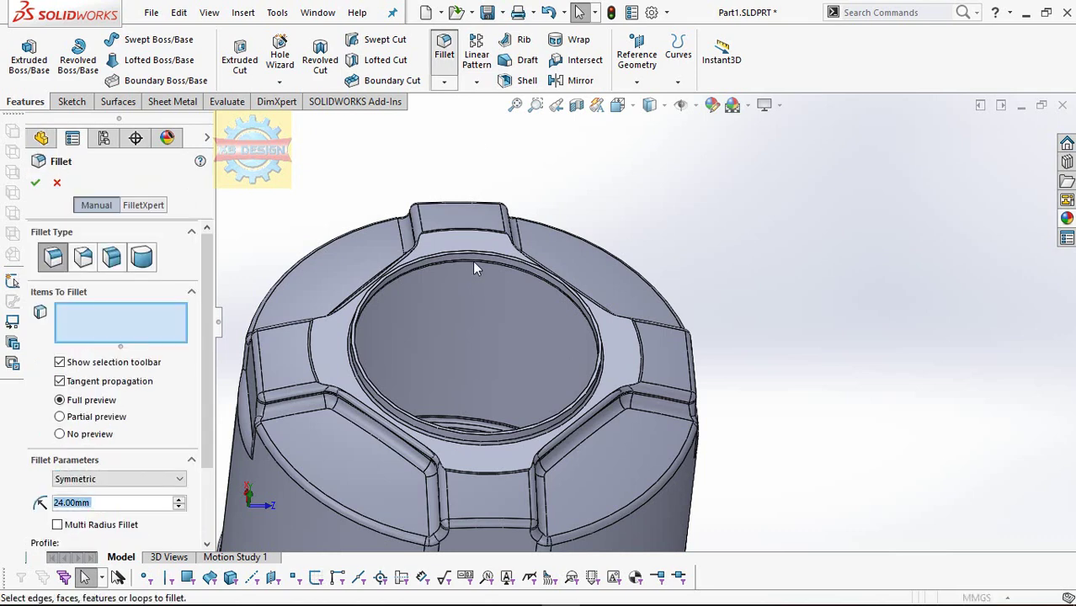
scroll(474, 264, "down", 3)
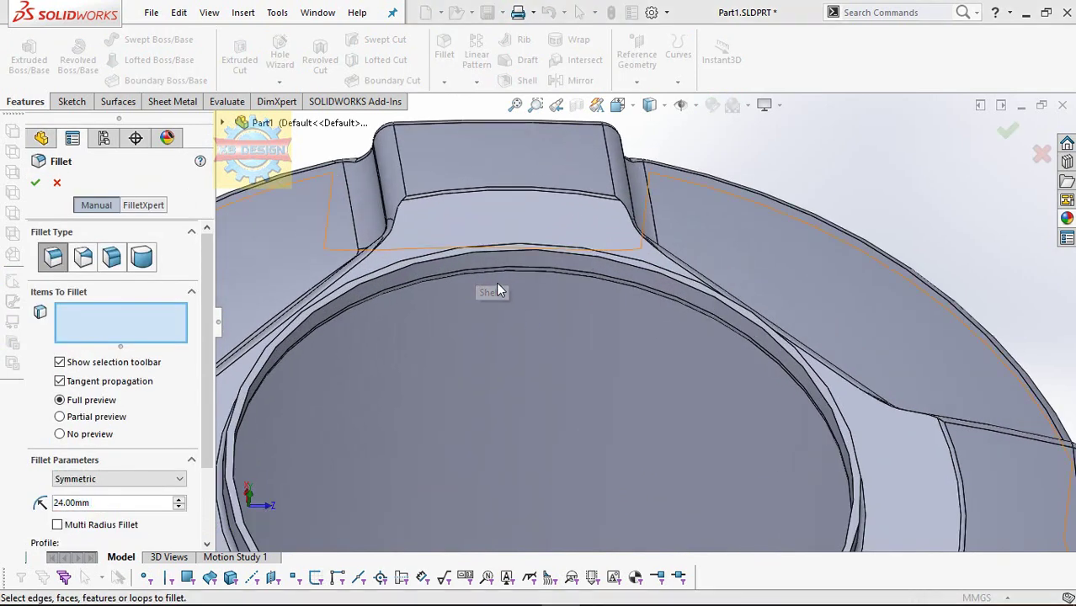
mouse_move(499, 341)
middle_mouse_down()
mouse_move(487, 307)
mouse_move(510, 188)
middle_mouse_up()
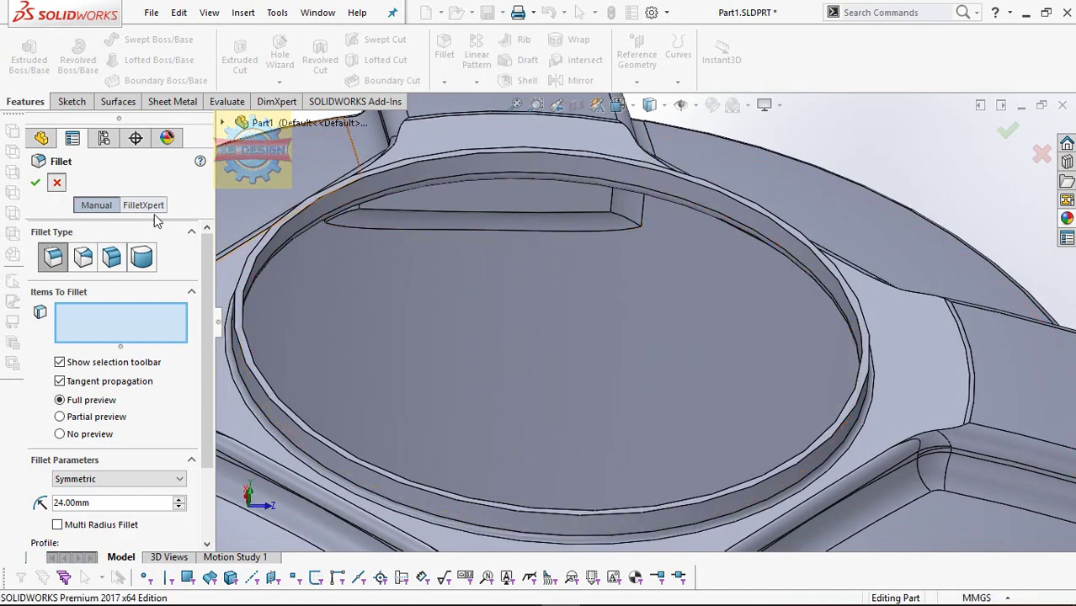
key("Escape")
scroll(525, 321, "up", 5)
scroll(712, 322, "up", 3)
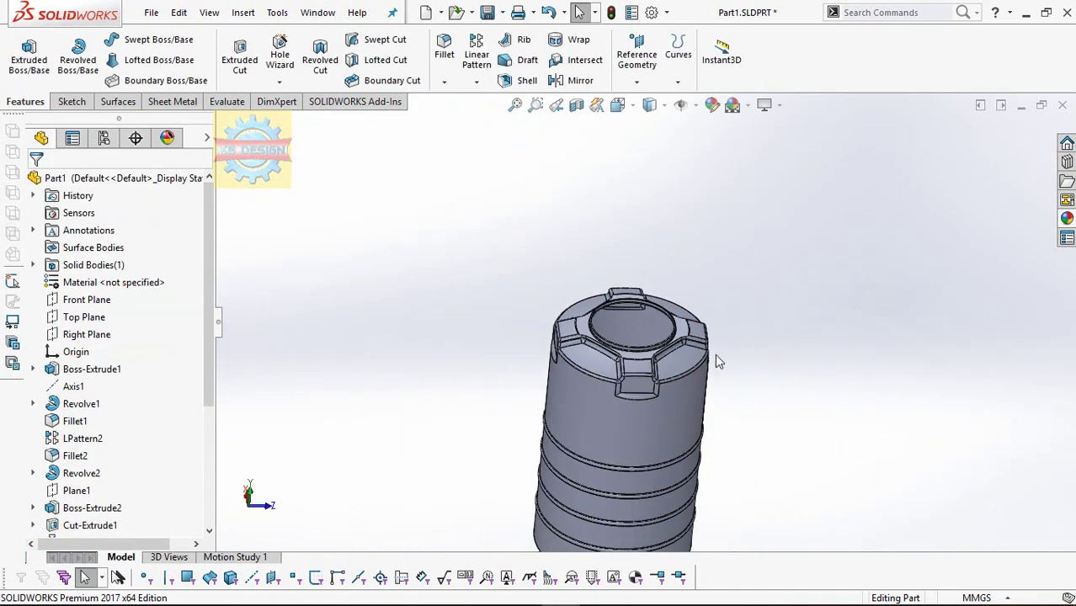
scroll(714, 354, "up", 2)
mouse_move(715, 353)
middle_mouse_down()
mouse_move(732, 371)
mouse_move(693, 346)
middle_mouse_up()
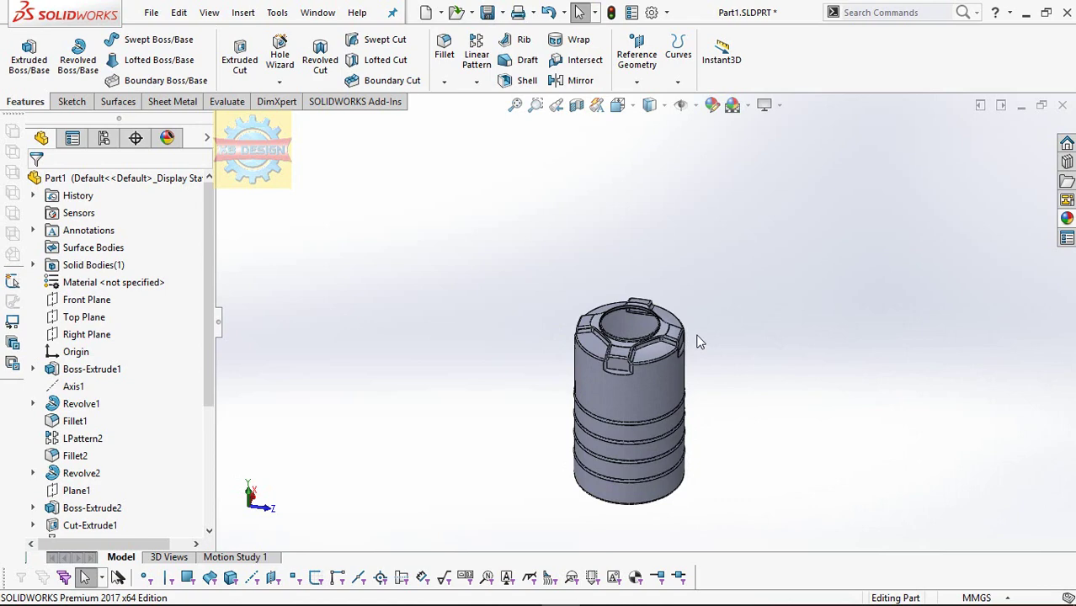
scroll(697, 341, "down", 2)
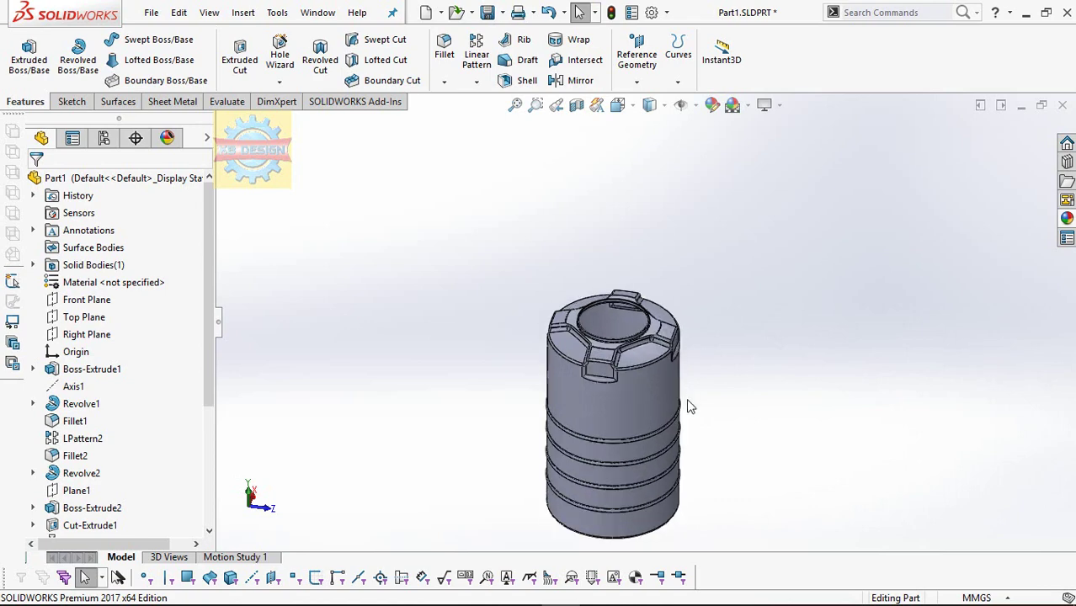